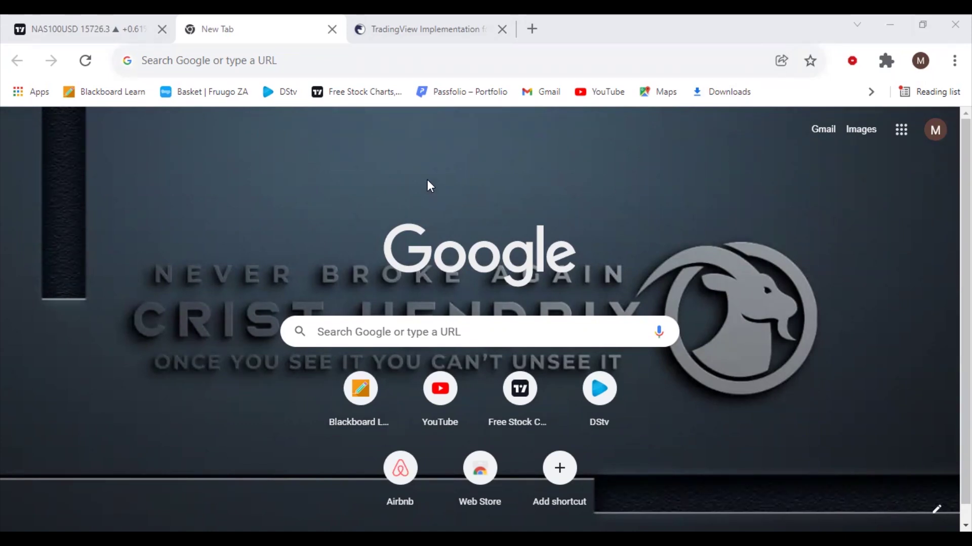
# - Switch to the NAS100USD chart in TradingView, hide the watchlist and bring the marked price range into view
pyautogui.click(112, 31)
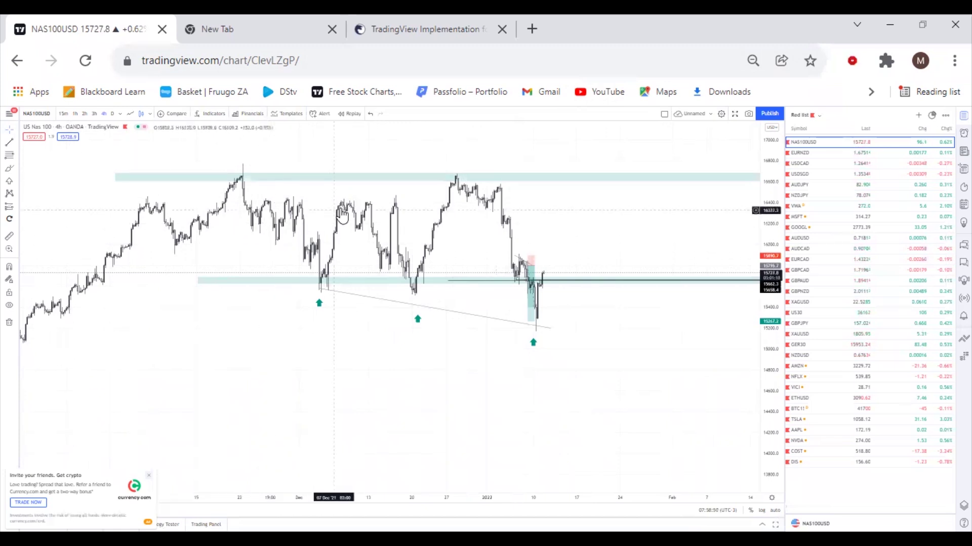
pyautogui.moveTo(152, 218); pyautogui.dragTo(212, 242)
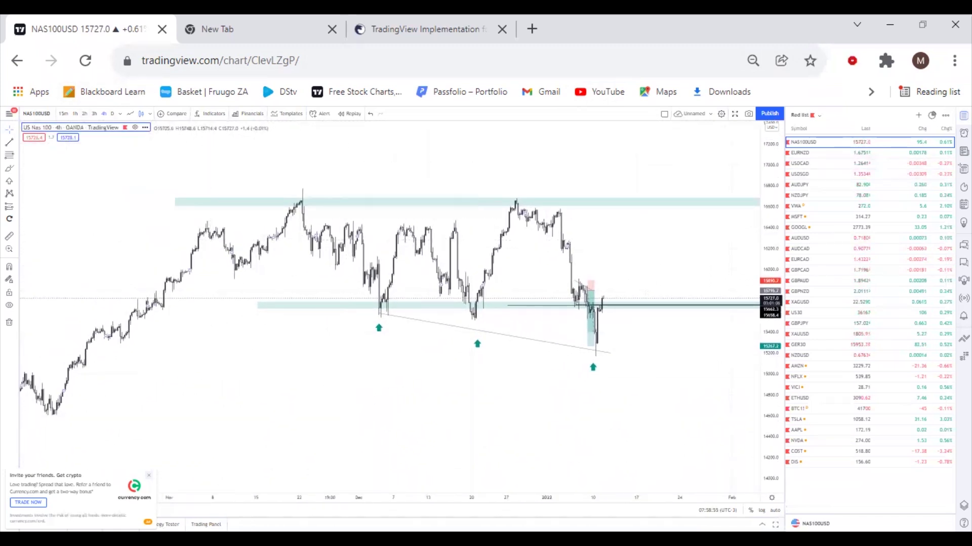
pyautogui.click(963, 116)
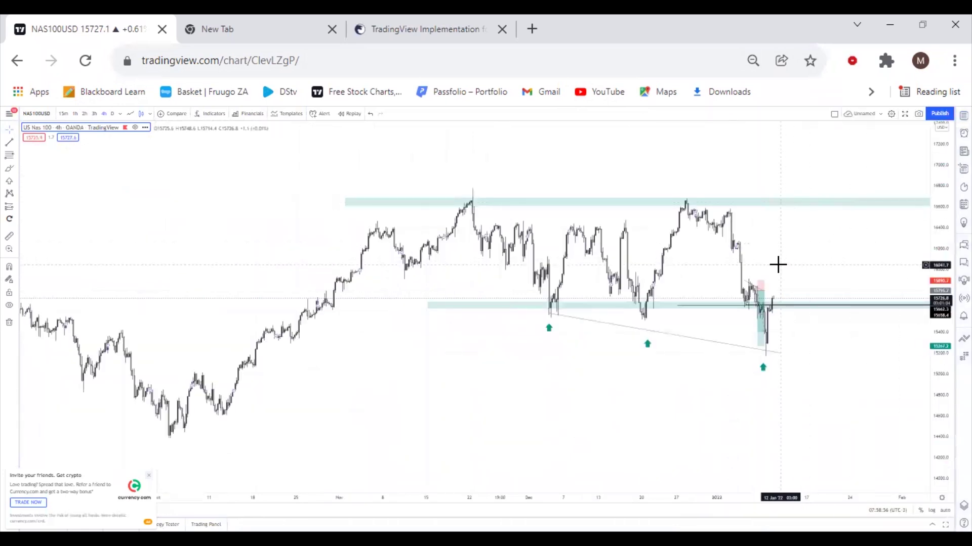
pyautogui.moveTo(705, 262); pyautogui.dragTo(609, 262)
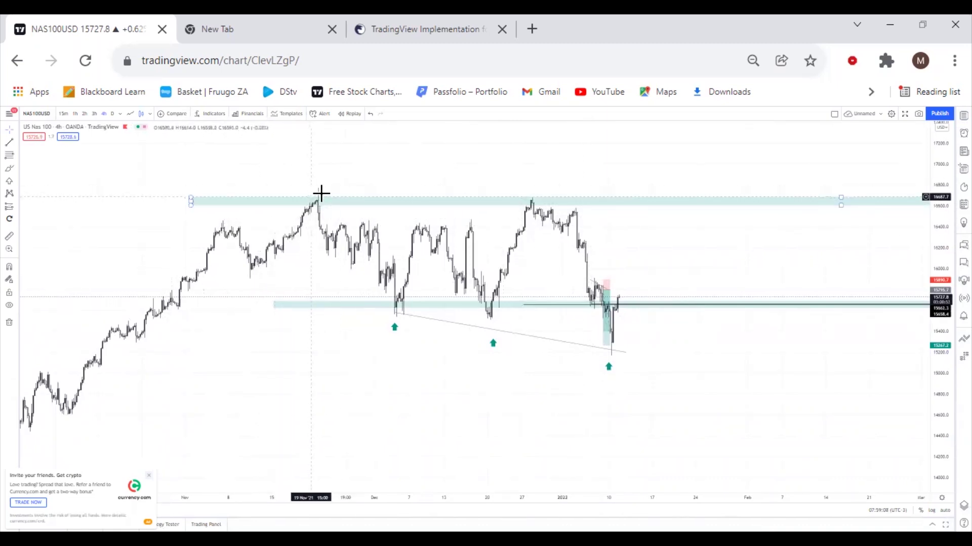
pyautogui.moveTo(578, 159)
pyautogui.mouseDown()
pyautogui.moveTo(663, 168)
pyautogui.moveTo(587, 170)
pyautogui.mouseUp()
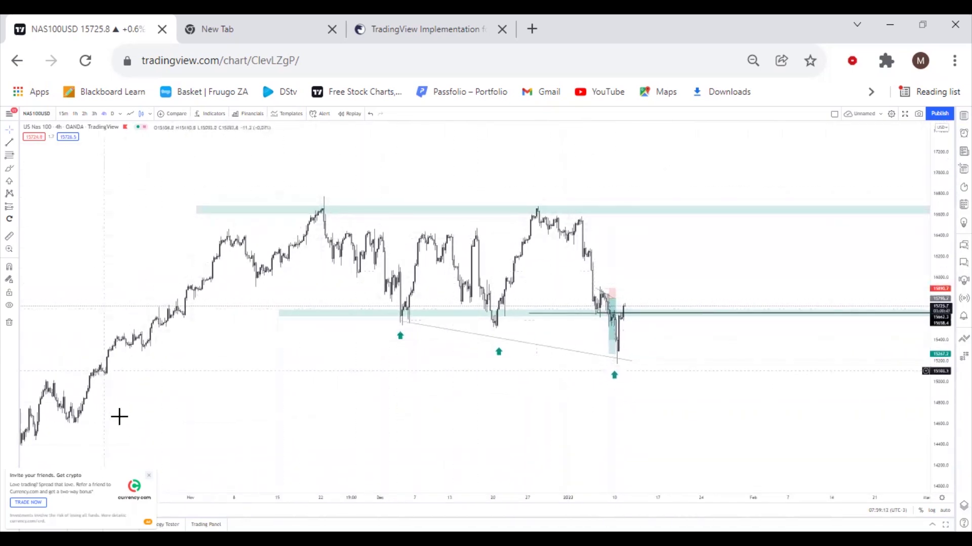
# - Dismiss the advert and its upgrade offer, and remove all existing drawings from the NAS100USD chart
pyautogui.click(149, 476)
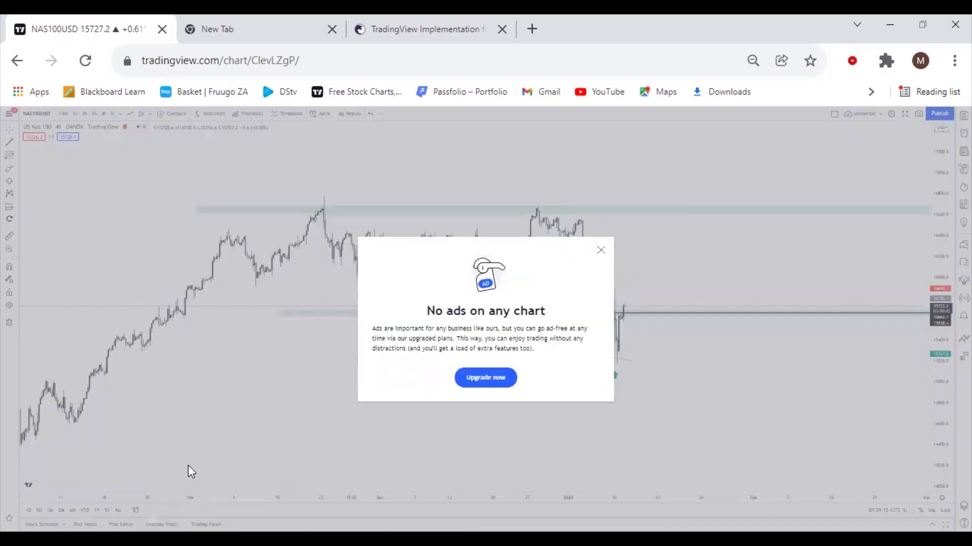
pyautogui.click(601, 250)
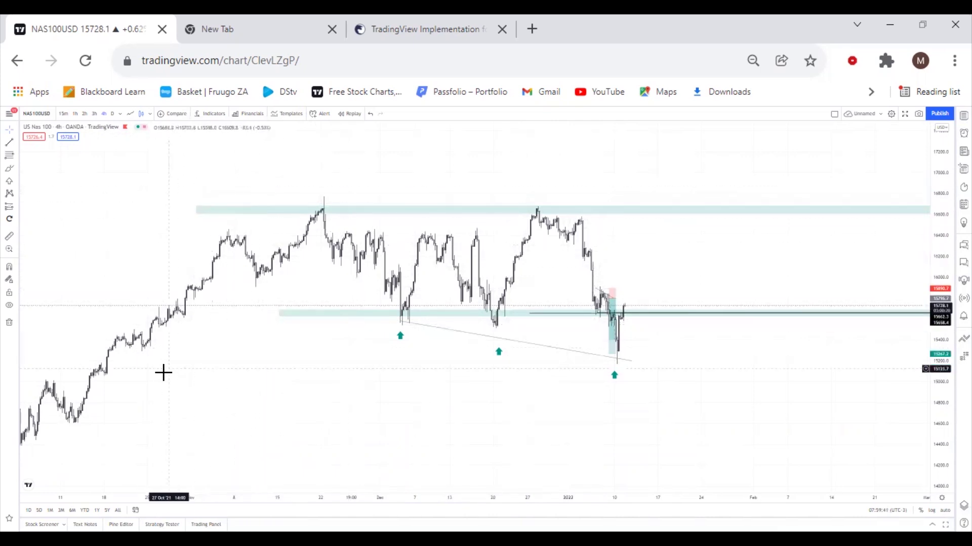
pyautogui.scroll(-3, 163, 373)
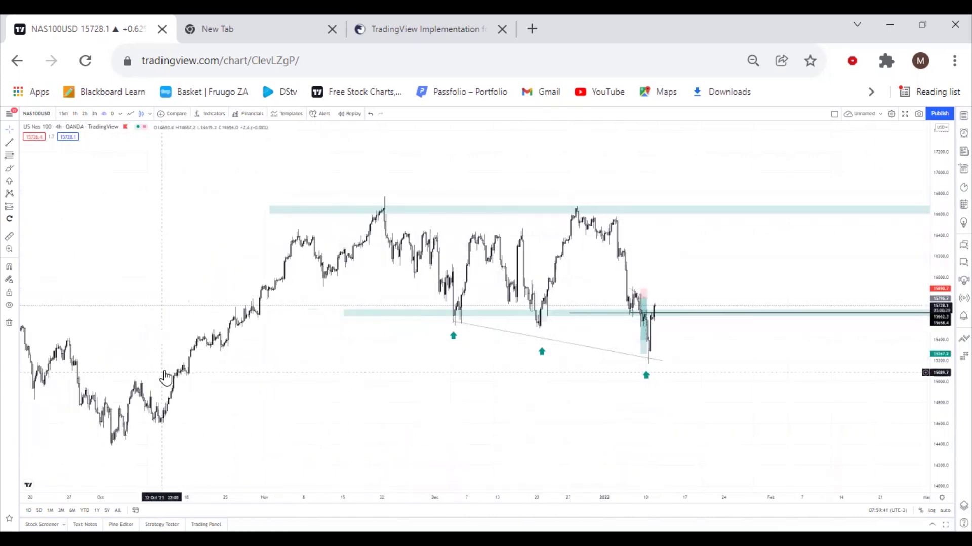
pyautogui.click(6, 323)
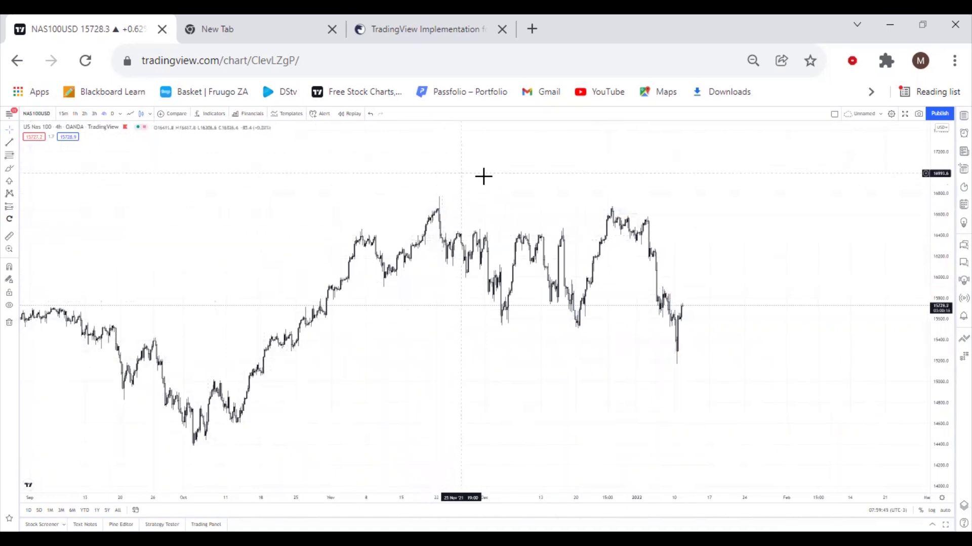
# - Draw a thin horizontal rectangle across the November and late-December highs, spanning about 16650 to 16700, as a resistance zone
pyautogui.moveTo(518, 180); pyautogui.dragTo(464, 188)
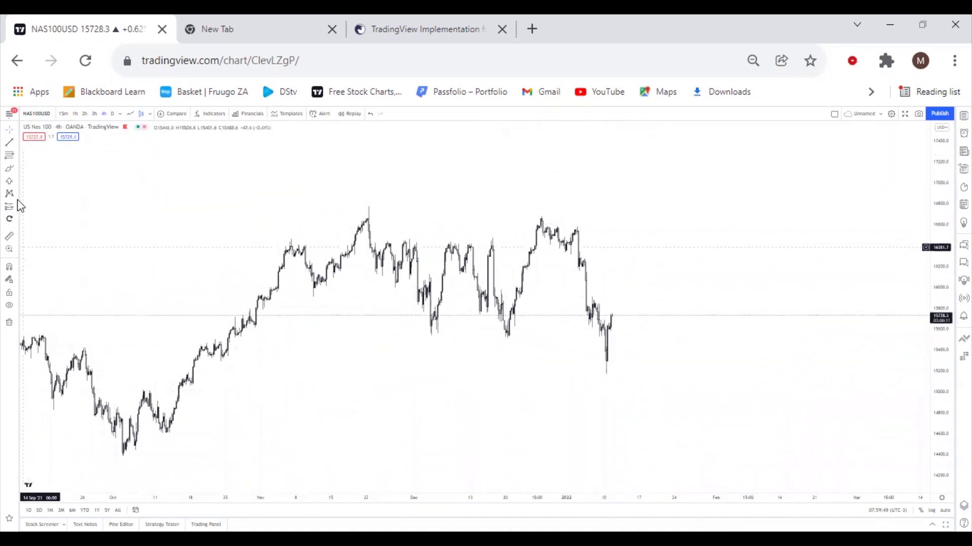
pyautogui.click(15, 145)
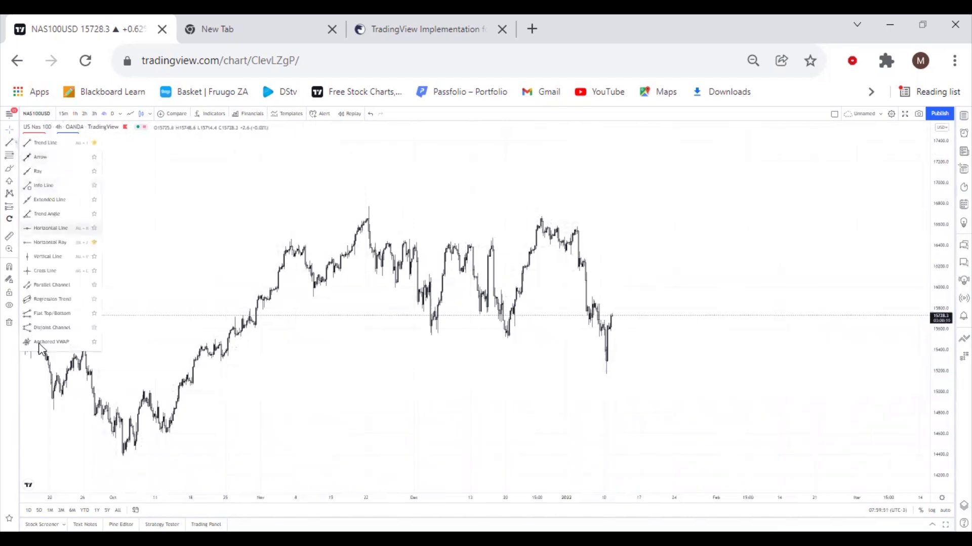
pyautogui.click(16, 169)
pyautogui.click(15, 169)
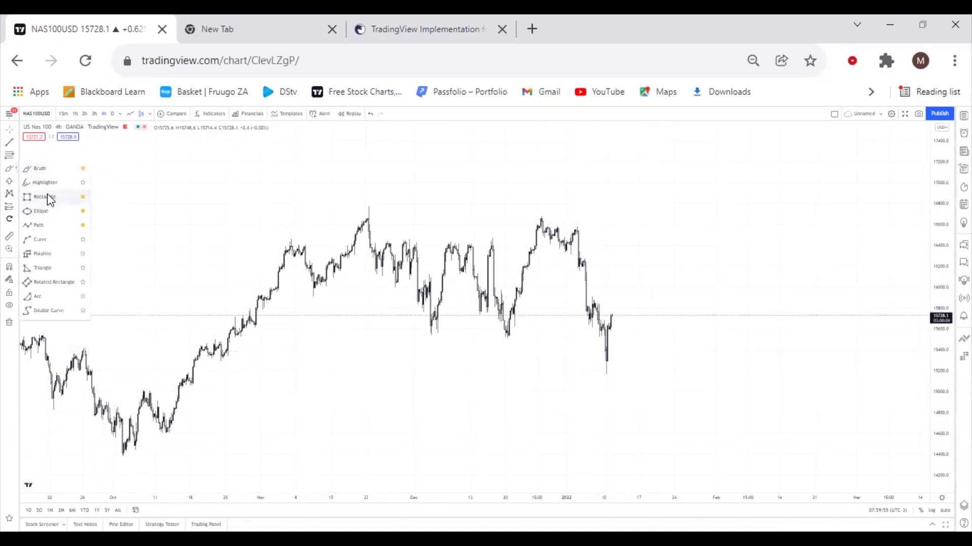
pyautogui.click(48, 198)
pyautogui.click(325, 214)
pyautogui.click(528, 225)
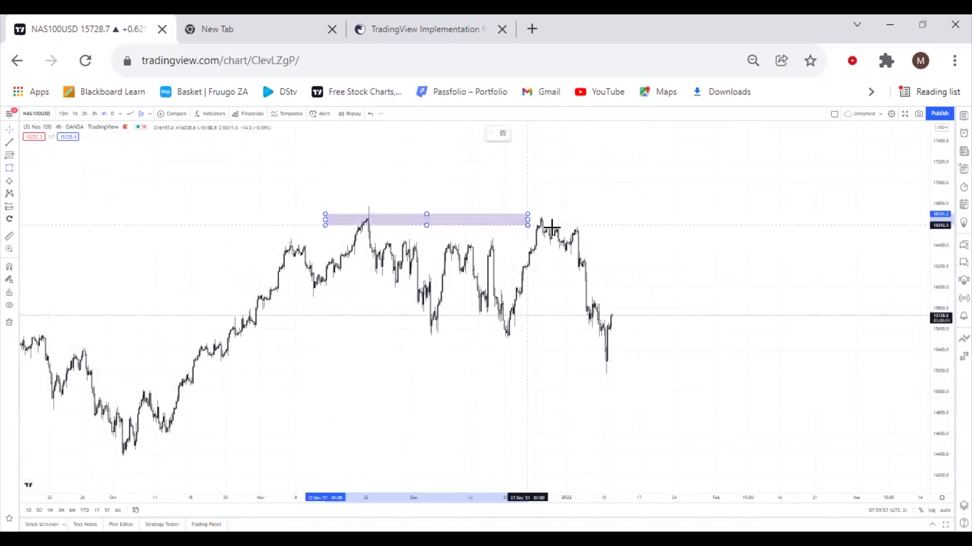
pyautogui.click(697, 219)
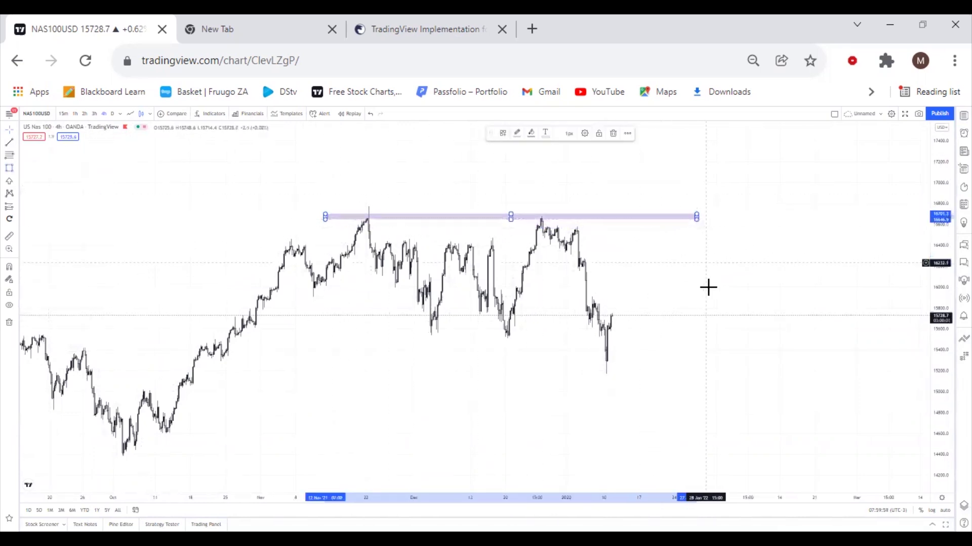
pyautogui.click(708, 288)
# - Draw a second horizontal rectangle as a support zone below the January low's body, extending back to the October consolidation
pyautogui.click(11, 167)
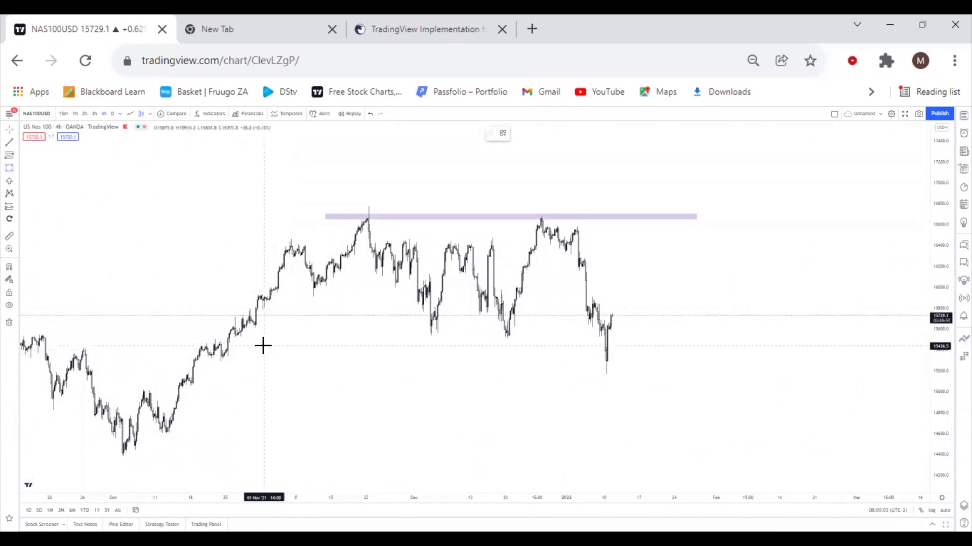
pyautogui.click(707, 352)
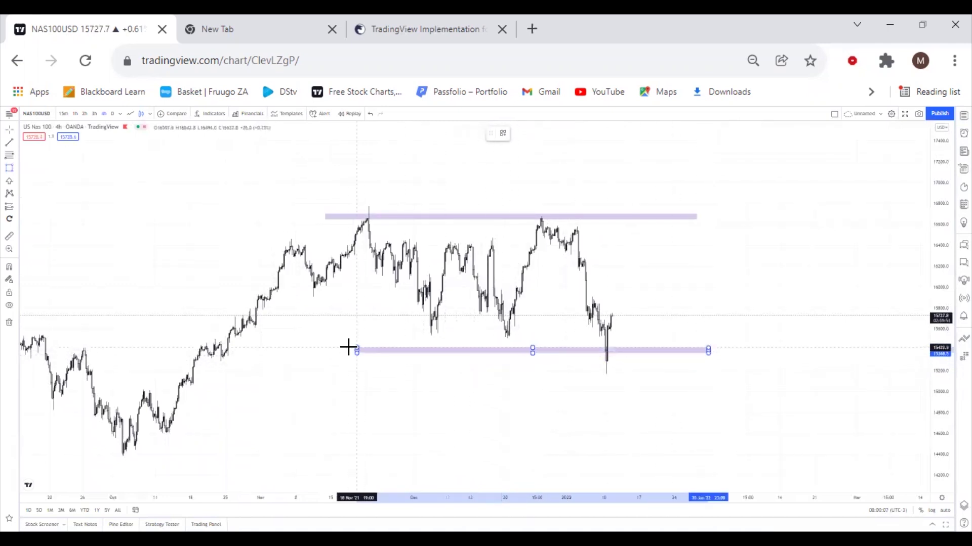
pyautogui.click(258, 363)
pyautogui.moveTo(257, 363); pyautogui.dragTo(202, 359)
pyautogui.click(245, 382)
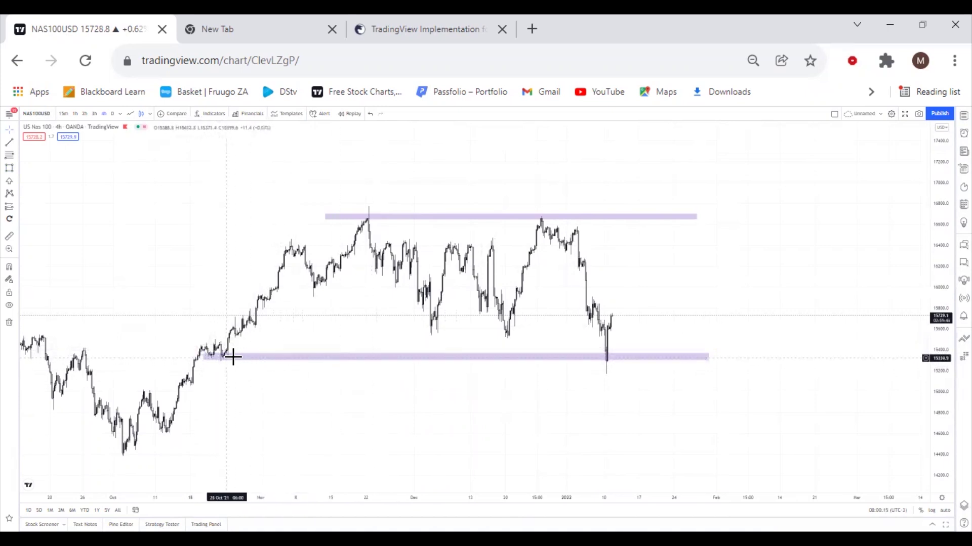
# - Shorten the support rectangle so that its later end stops just past the January low
pyautogui.click(223, 357)
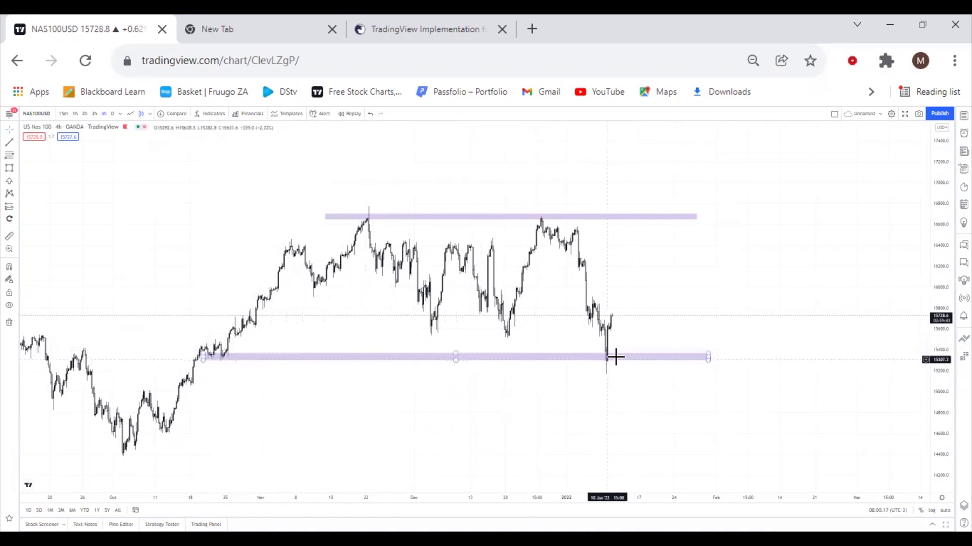
pyautogui.moveTo(707, 358); pyautogui.dragTo(637, 360)
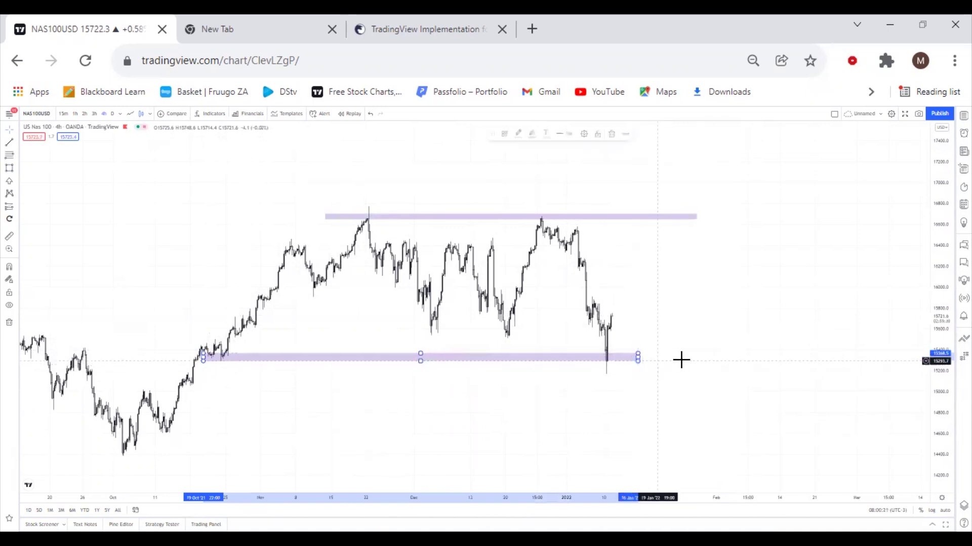
pyautogui.click(681, 360)
pyautogui.moveTo(336, 184); pyautogui.dragTo(371, 180)
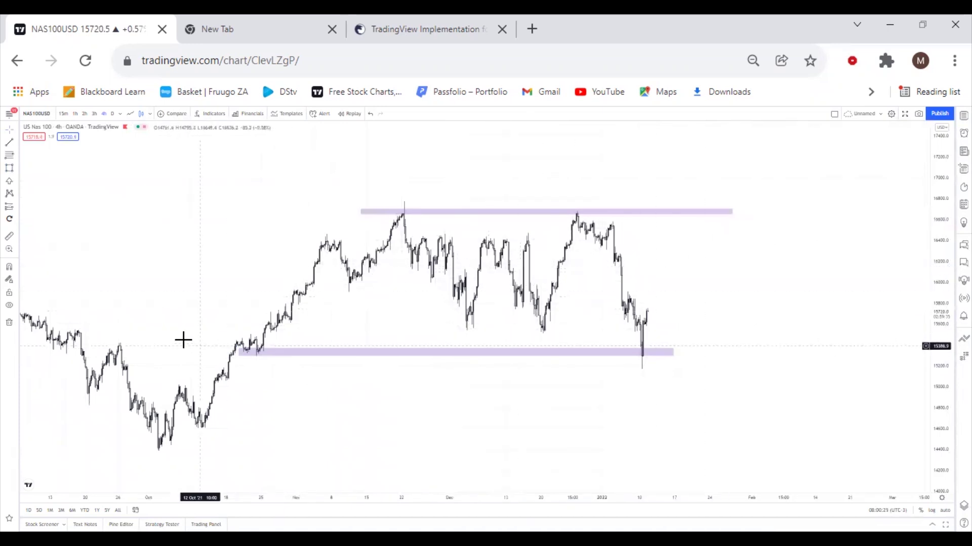
pyautogui.click(362, 212)
pyautogui.click(478, 183)
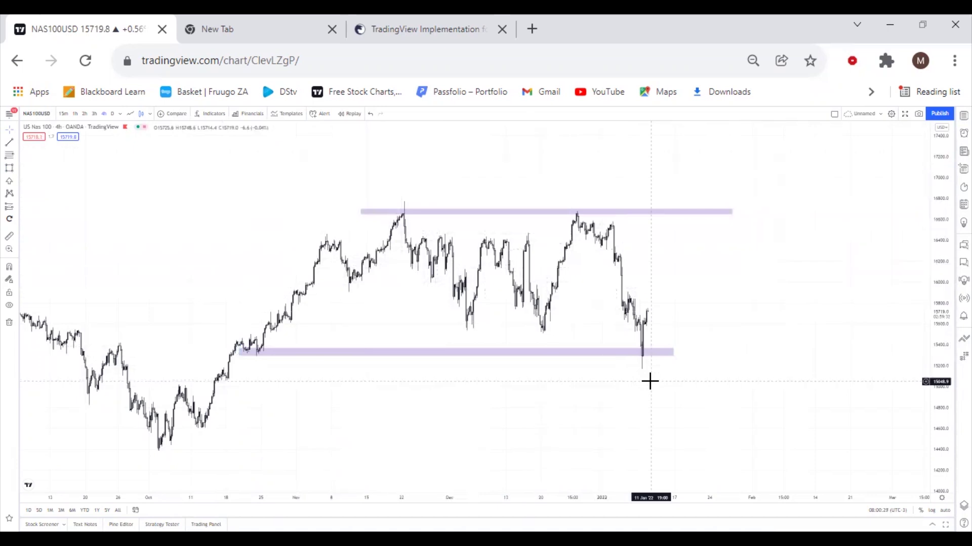
# - Draw a descending trend line from just below the early-November low through the December low to the January low
pyautogui.moveTo(650, 381); pyautogui.dragTo(611, 381)
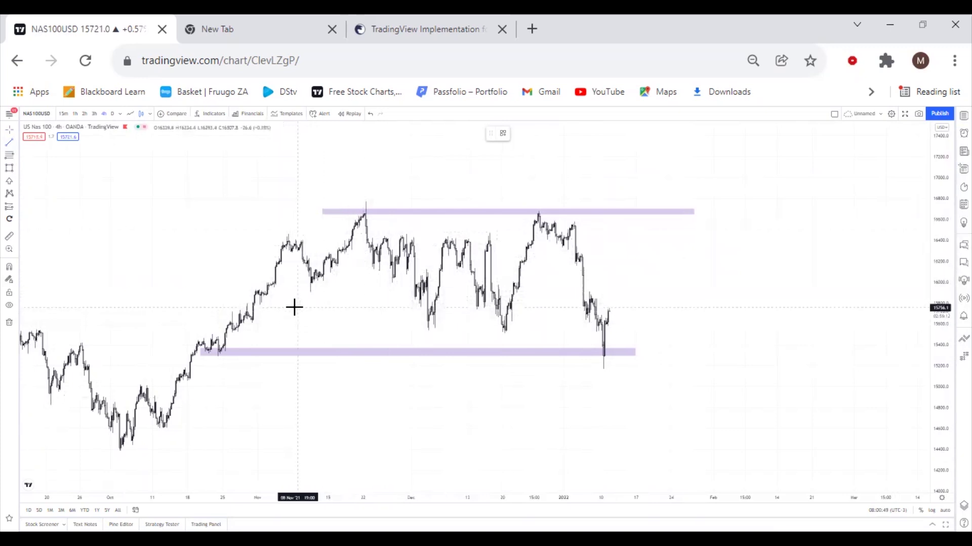
pyautogui.click(303, 294)
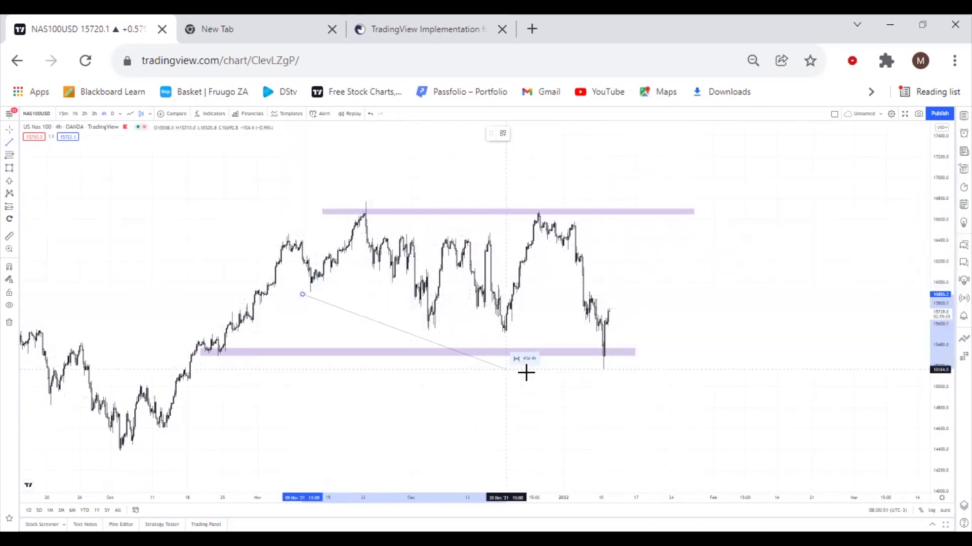
pyautogui.click(603, 366)
pyautogui.click(666, 373)
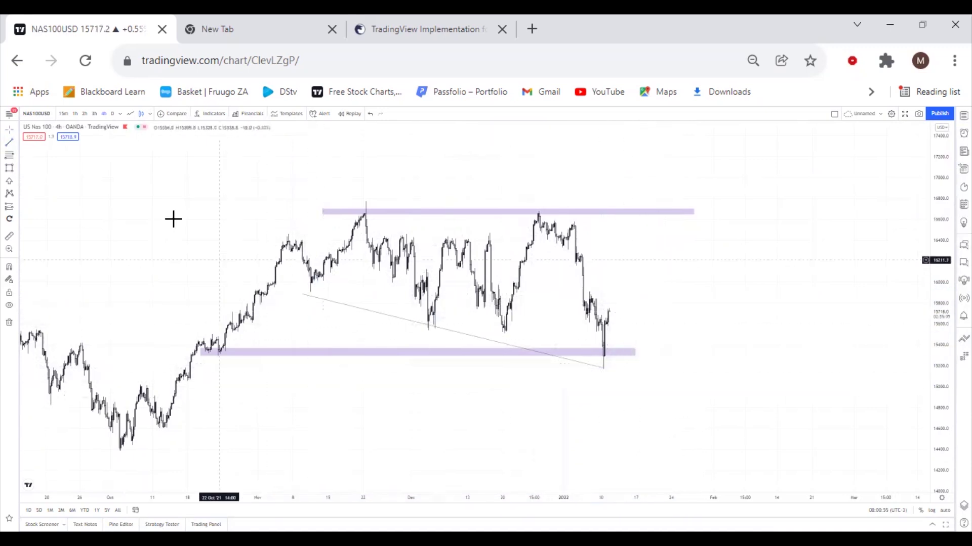
# - Place green upward arrows beneath the November, early-December and January lows touching the trend line, adjusting their positions
pyautogui.click(8, 143)
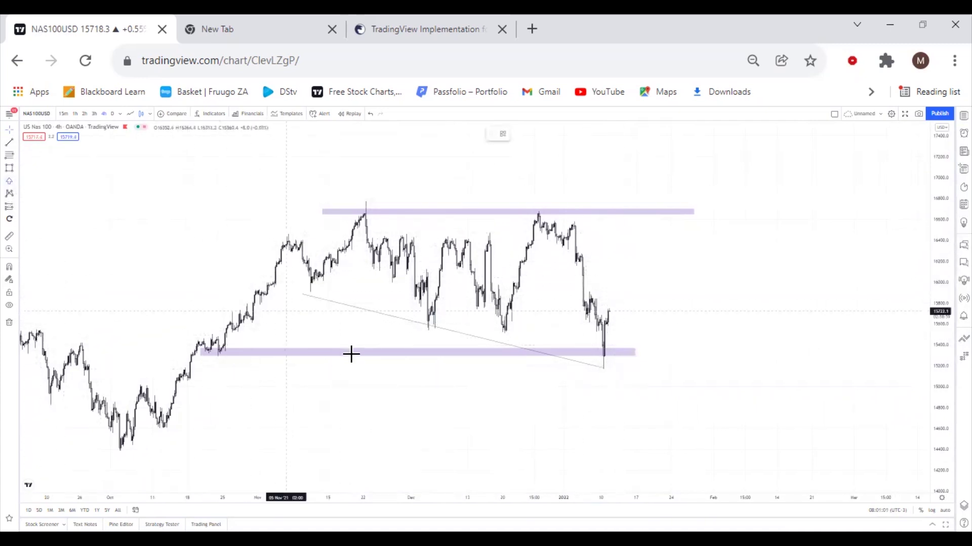
pyautogui.click(308, 310)
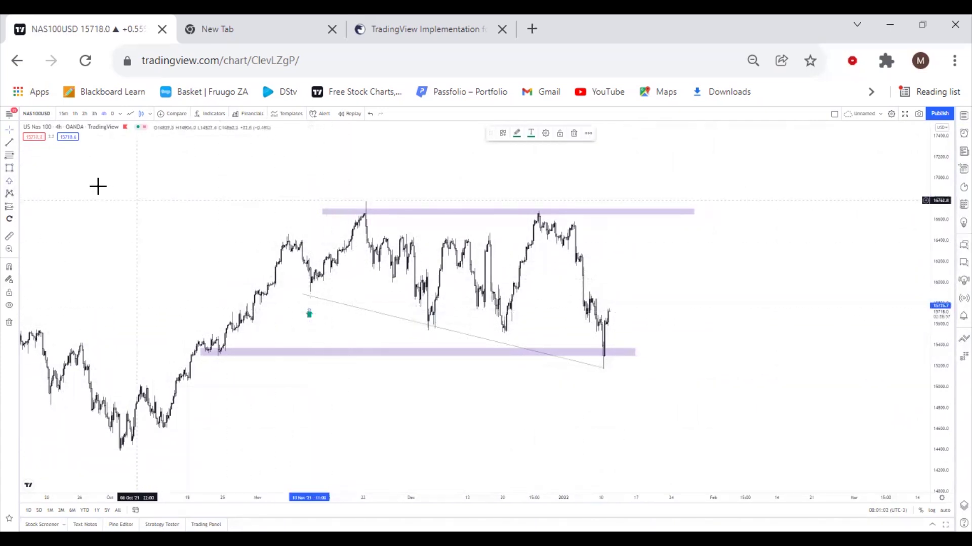
pyautogui.click(9, 182)
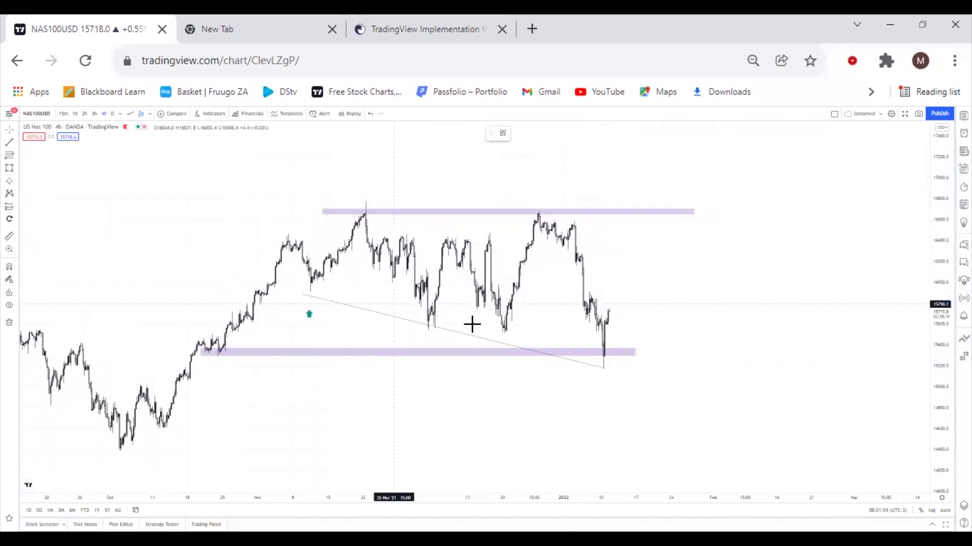
pyautogui.click(427, 346)
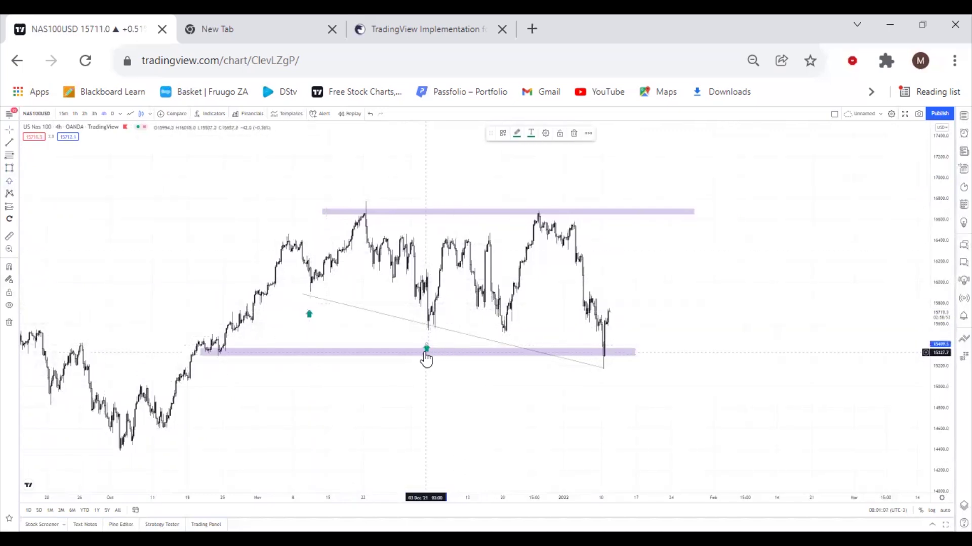
pyautogui.moveTo(425, 351); pyautogui.dragTo(427, 346)
pyautogui.hotkey('ctrl', 'z')
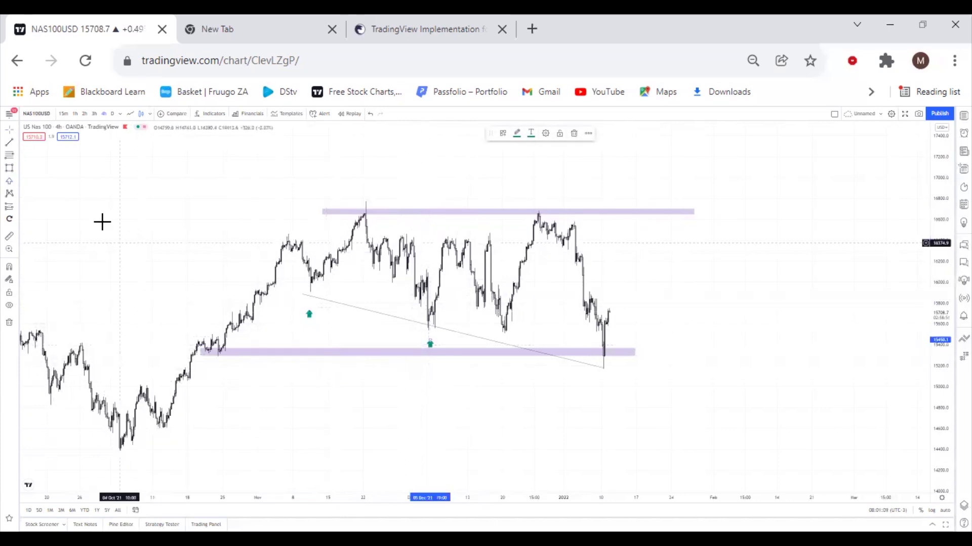
pyautogui.click(8, 182)
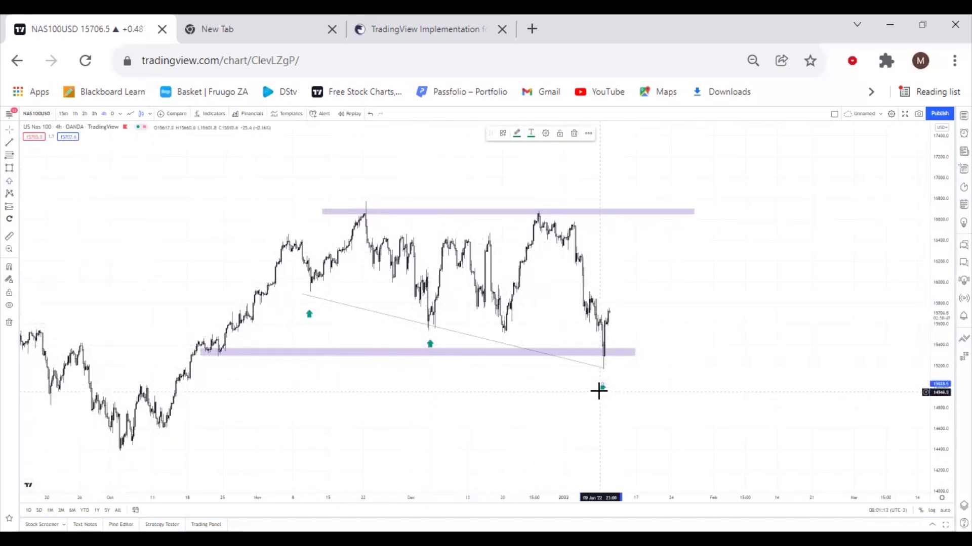
pyautogui.moveTo(603, 387); pyautogui.dragTo(604, 386)
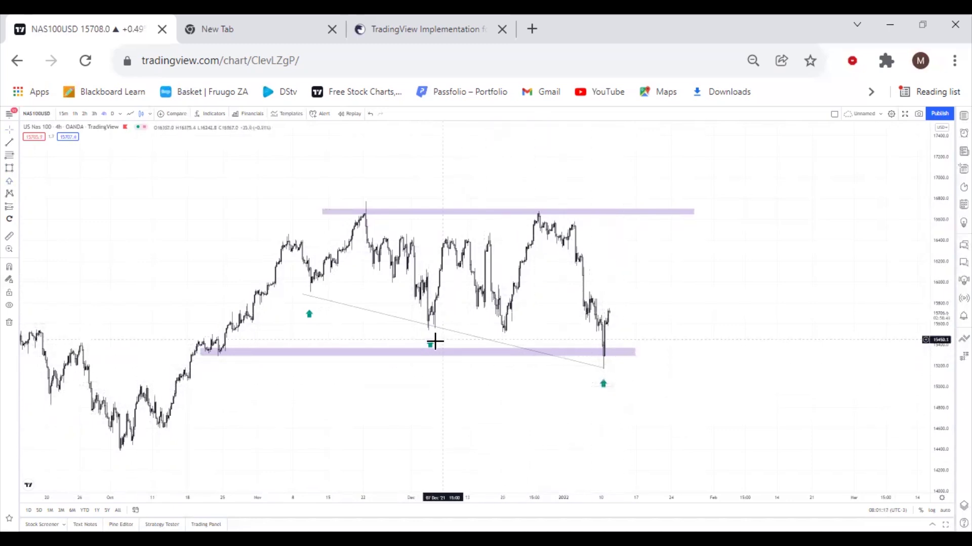
pyautogui.moveTo(430, 345); pyautogui.dragTo(430, 340)
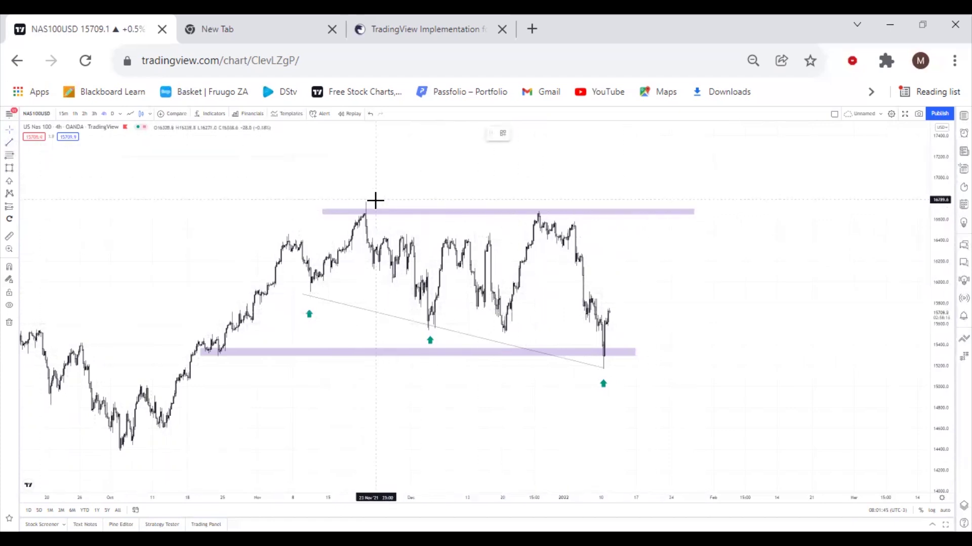
# - Try a descending trend line from the 22 November high past the late-December high, and delete it
pyautogui.moveTo(363, 201)
pyautogui.mouseDown()
pyautogui.moveTo(691, 230)
pyautogui.moveTo(685, 224)
pyautogui.mouseUp()
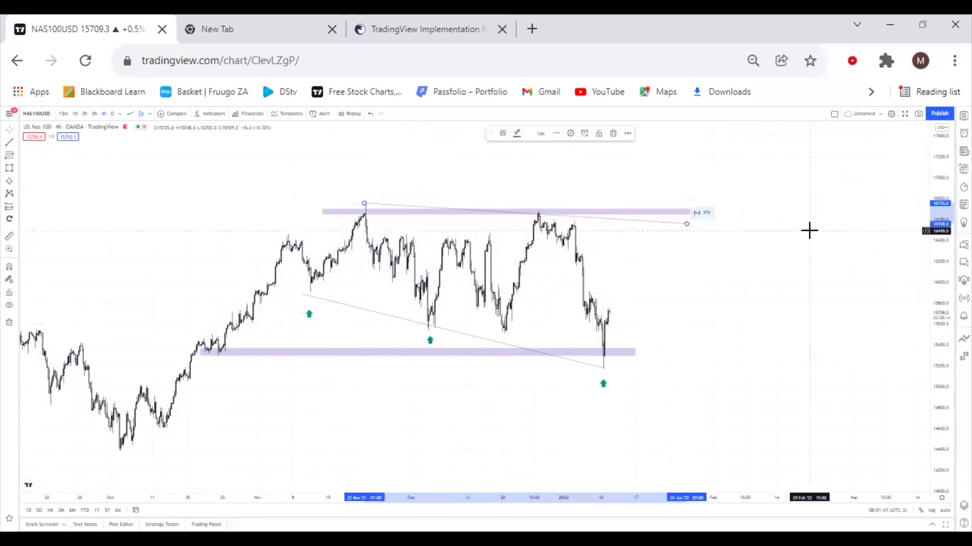
pyautogui.click(665, 224)
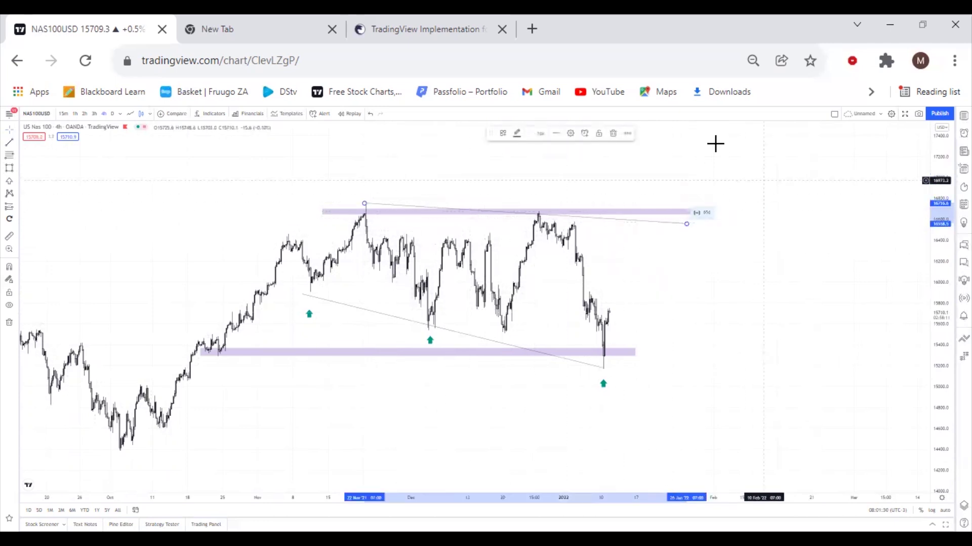
pyautogui.click(612, 134)
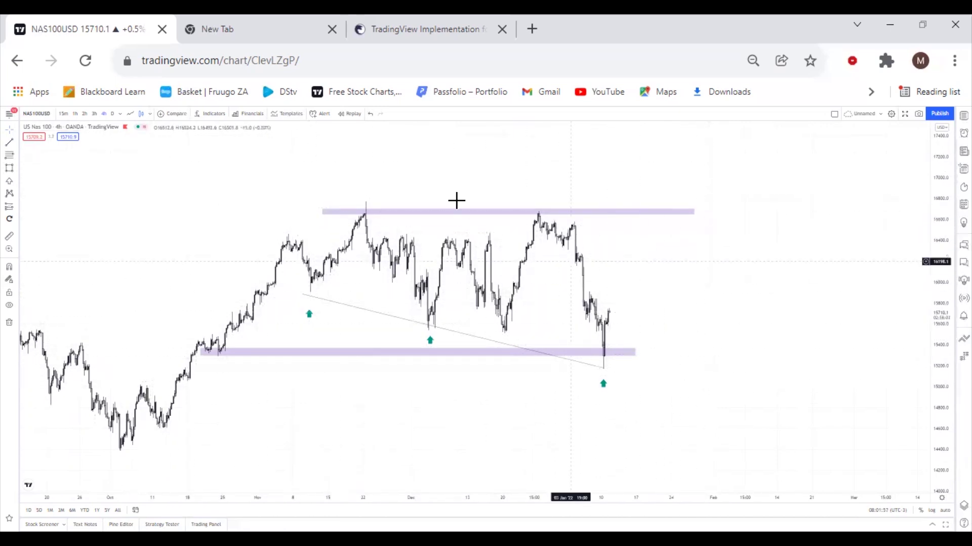
# - Switch the chart to the 1-hour timeframe and fit the November to January price action in view
pyautogui.click(74, 113)
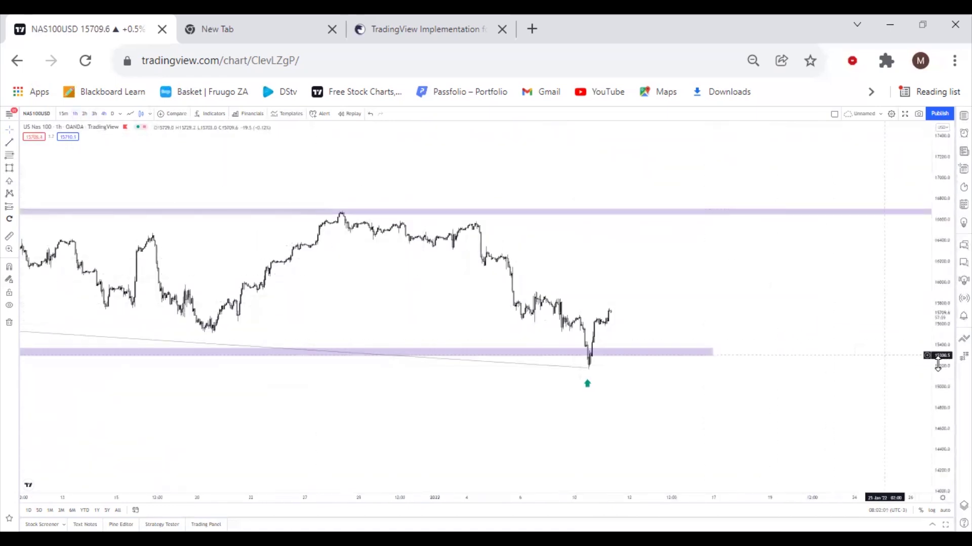
pyautogui.moveTo(942, 412); pyautogui.dragTo(942, 278)
pyautogui.moveTo(713, 248); pyautogui.dragTo(861, 265)
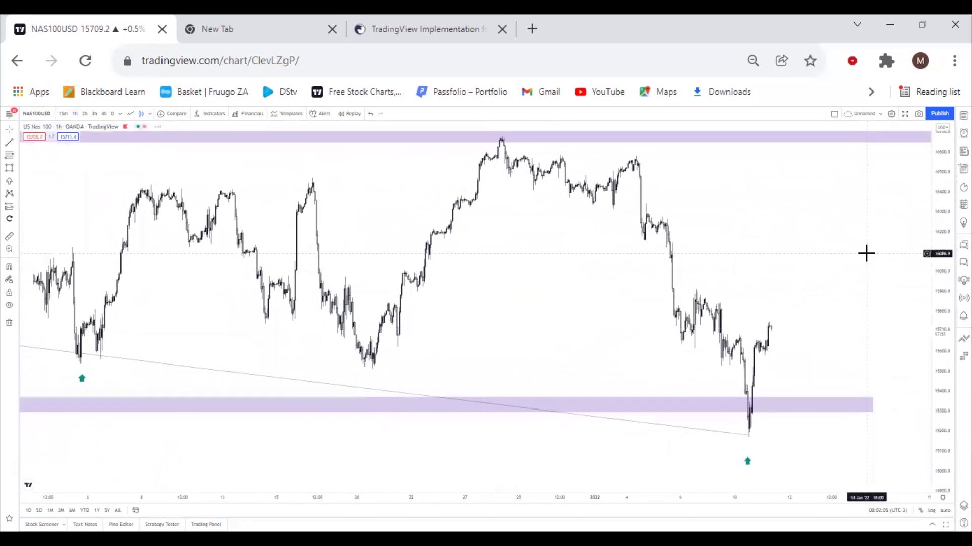
pyautogui.scroll(-3, 507, 304)
pyautogui.scroll(-2, 507, 310)
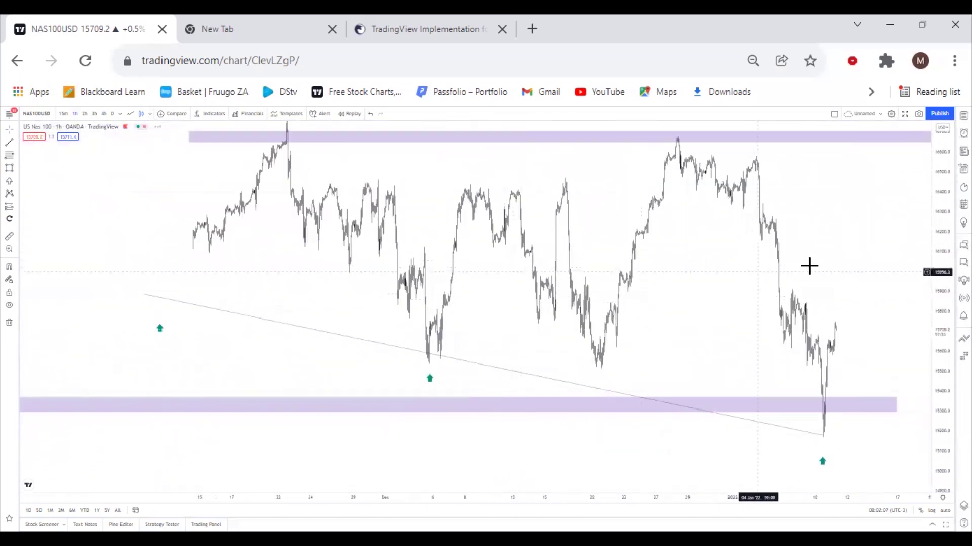
pyautogui.moveTo(947, 243); pyautogui.dragTo(944, 292)
pyautogui.moveTo(819, 246); pyautogui.dragTo(725, 237)
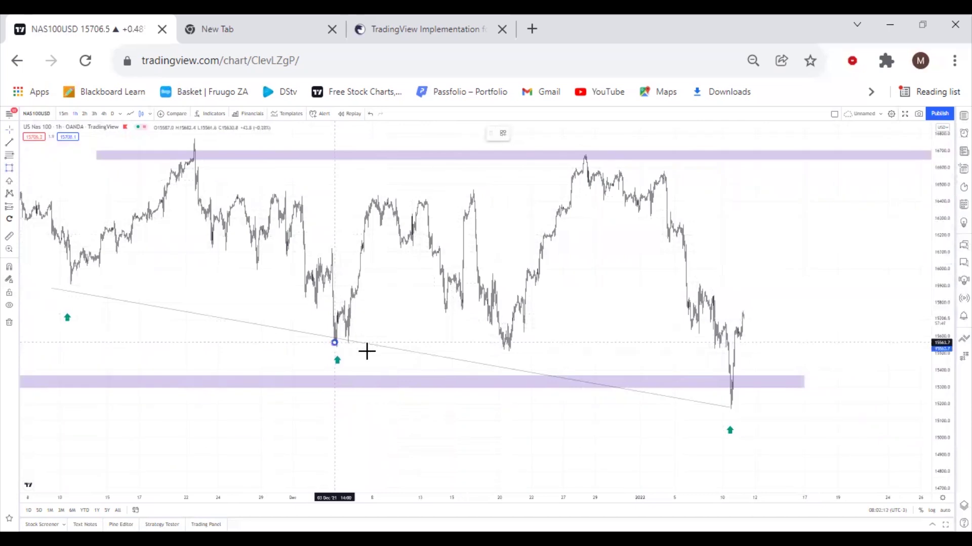
# - Draw a thin support rectangle from the 3 December low through the 20 December low to about 12 January
pyautogui.click(752, 347)
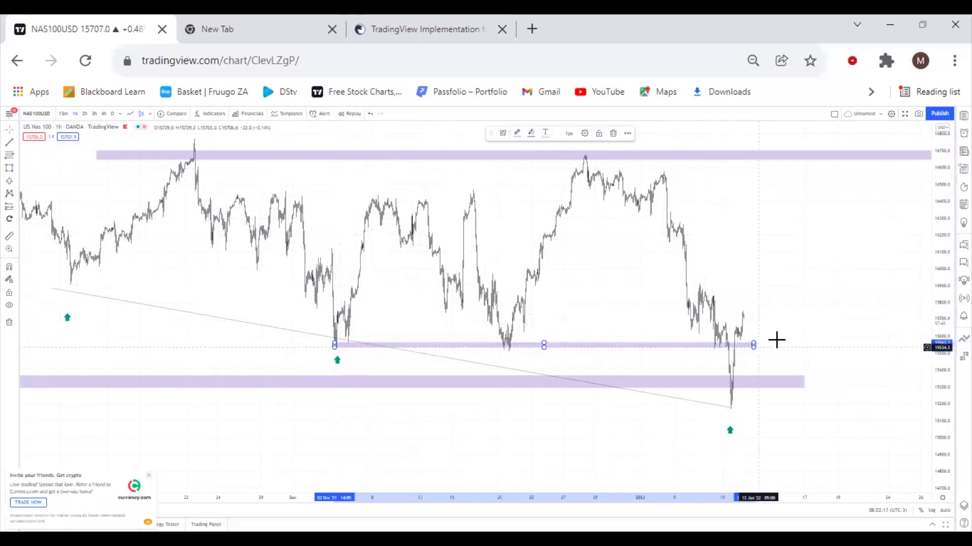
pyautogui.click(798, 332)
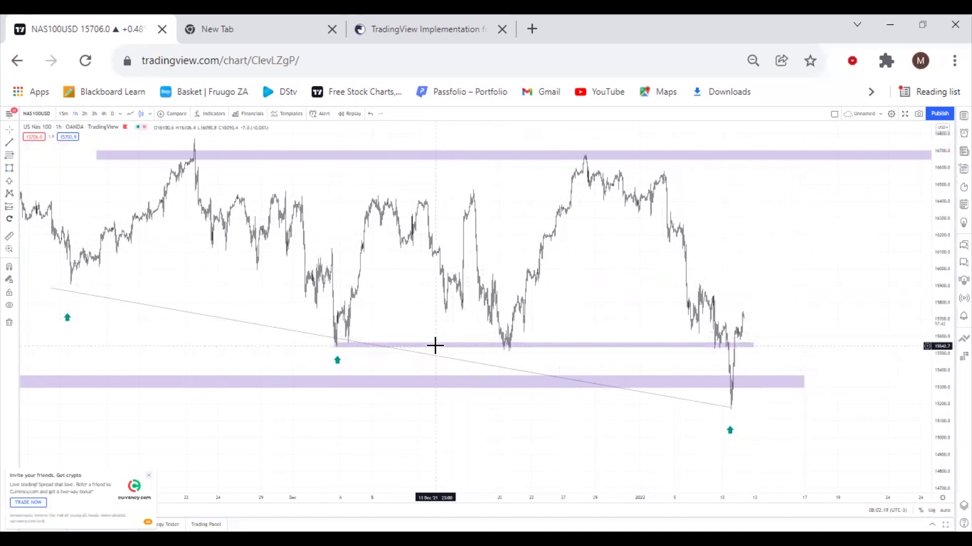
pyautogui.click(352, 348)
pyautogui.click(536, 351)
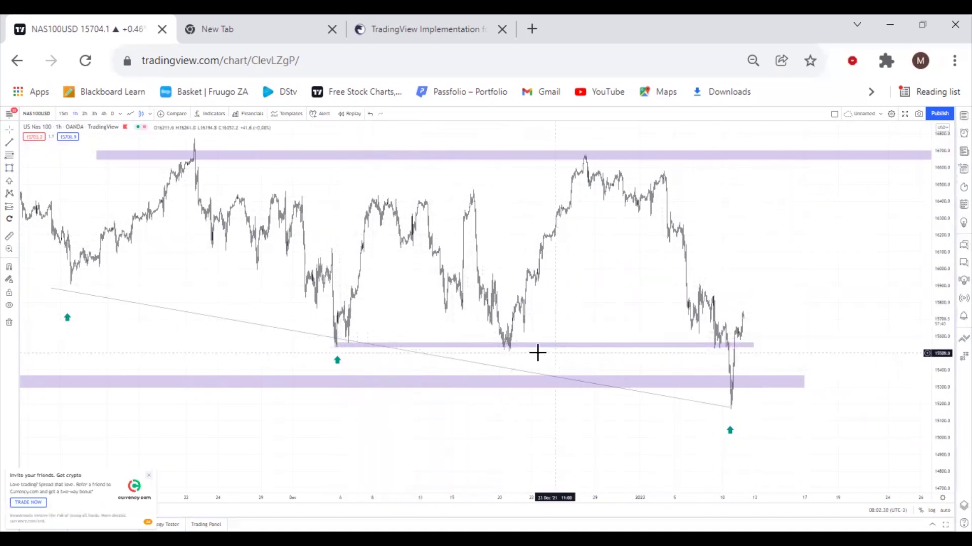
pyautogui.click(336, 347)
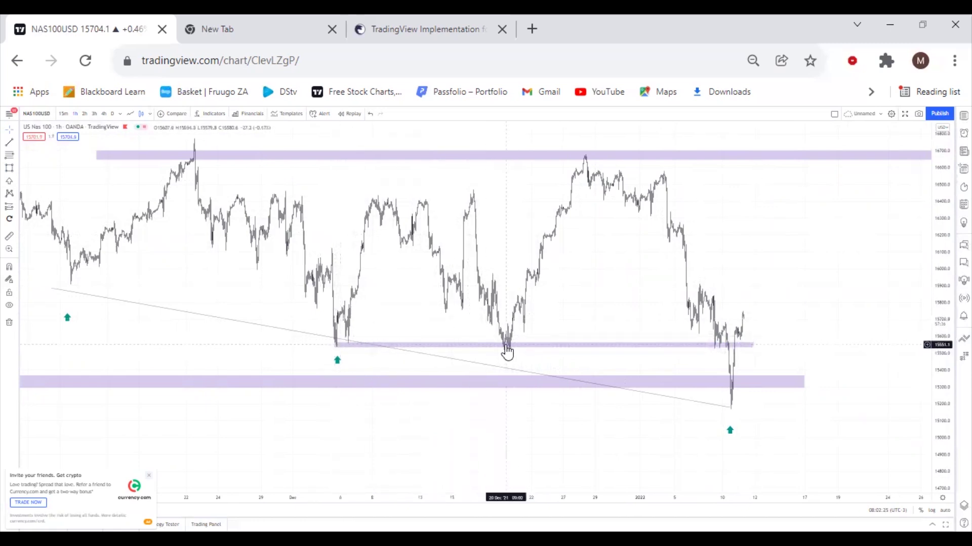
pyautogui.click(720, 316)
# - Draw a short descending trend line along the January highs, from 6 January to 10 January
pyautogui.scroll(3, 708, 306)
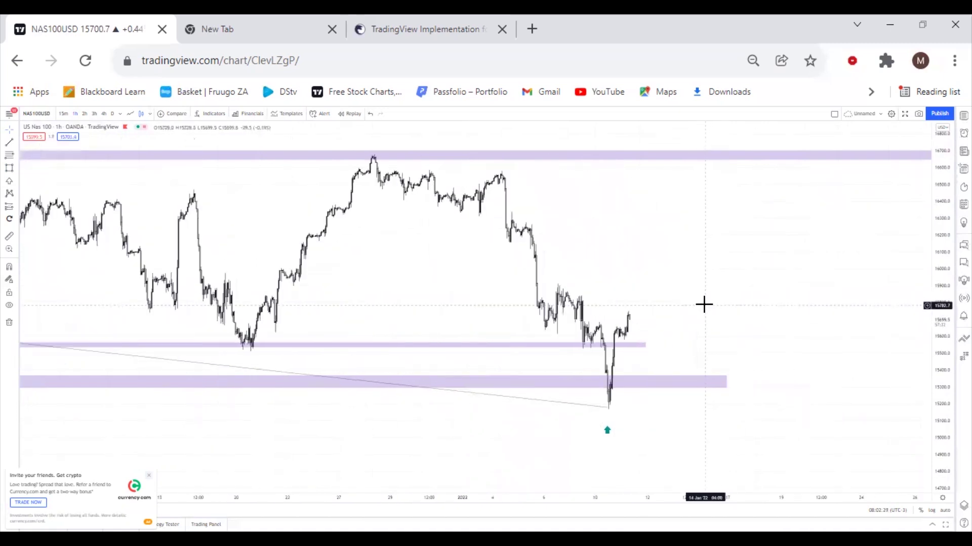
pyautogui.moveTo(571, 258); pyautogui.dragTo(448, 287)
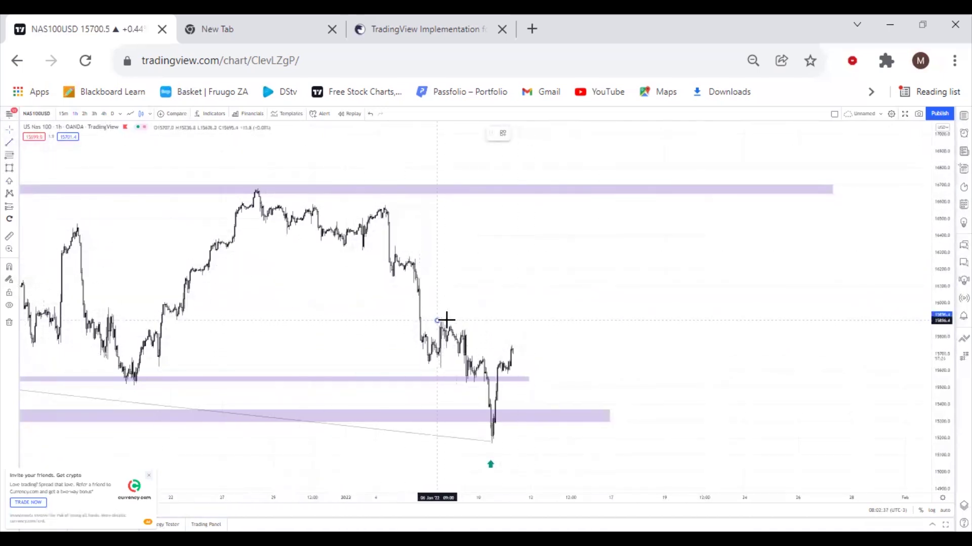
pyautogui.scroll(1, 484, 342)
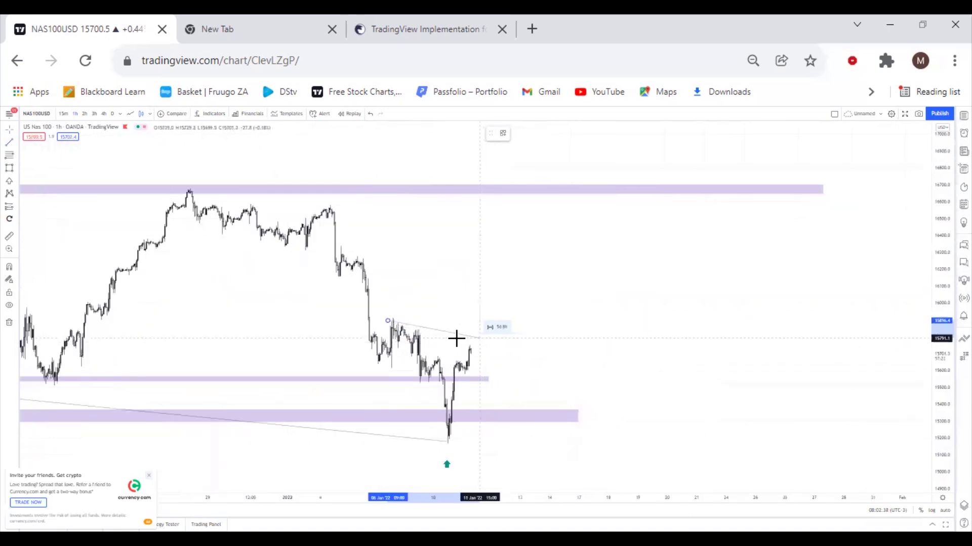
pyautogui.click(431, 337)
pyautogui.click(460, 312)
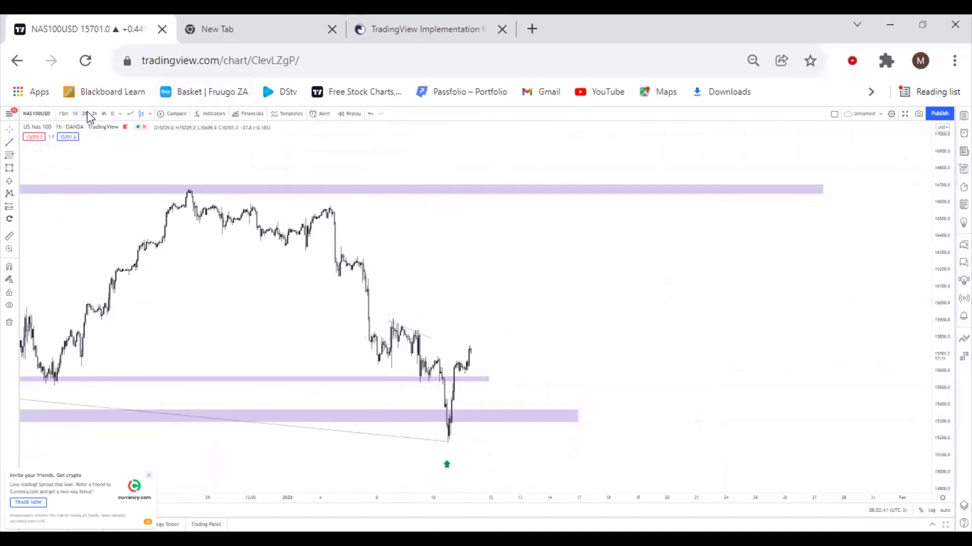
# - Switch the chart to the 30-minute timeframe and frame the January decline
pyautogui.click(122, 113)
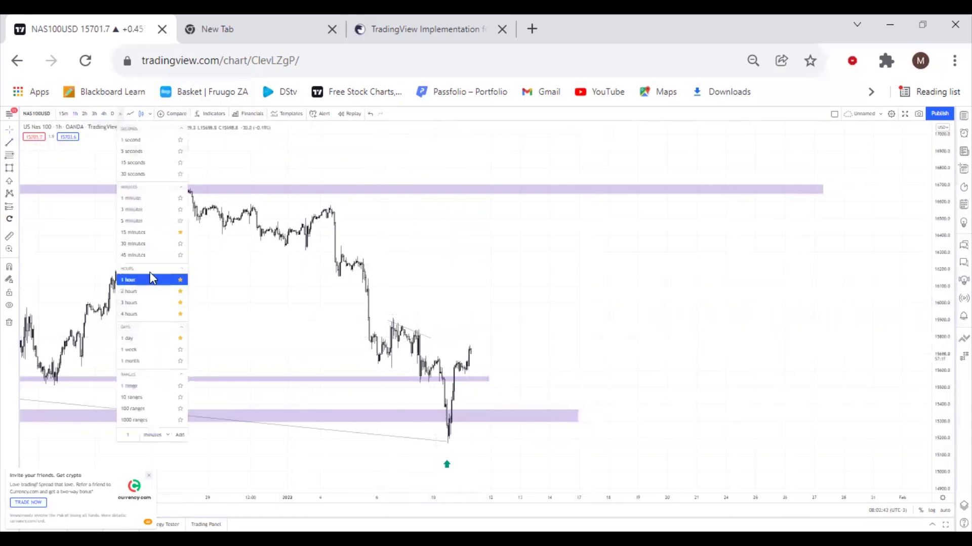
pyautogui.click(141, 243)
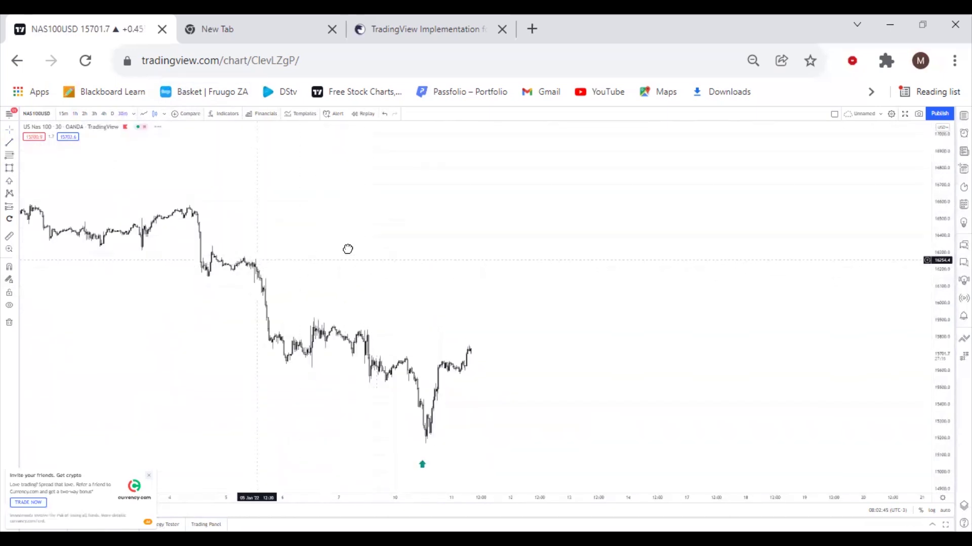
pyautogui.moveTo(347, 249); pyautogui.dragTo(506, 256)
pyautogui.moveTo(941, 369); pyautogui.dragTo(940, 332)
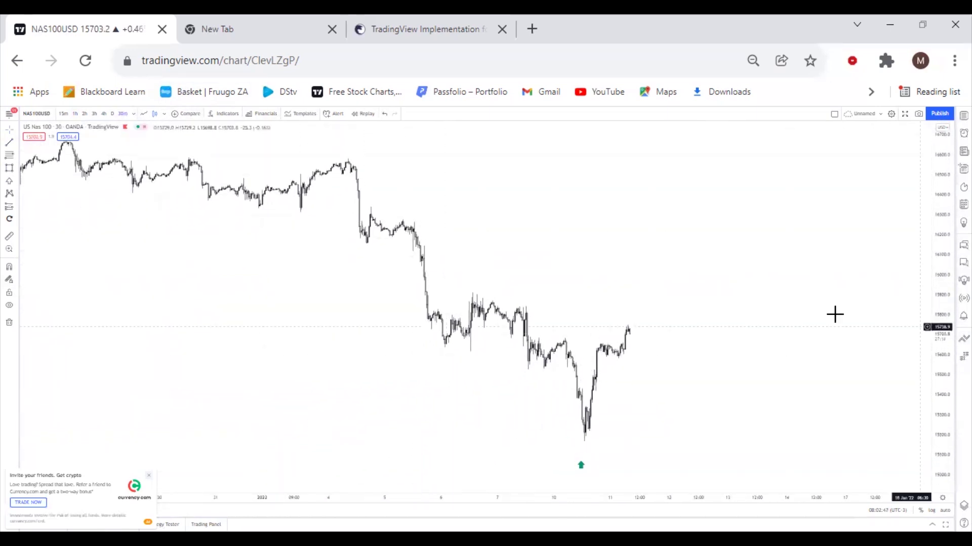
pyautogui.moveTo(735, 289); pyautogui.dragTo(727, 254)
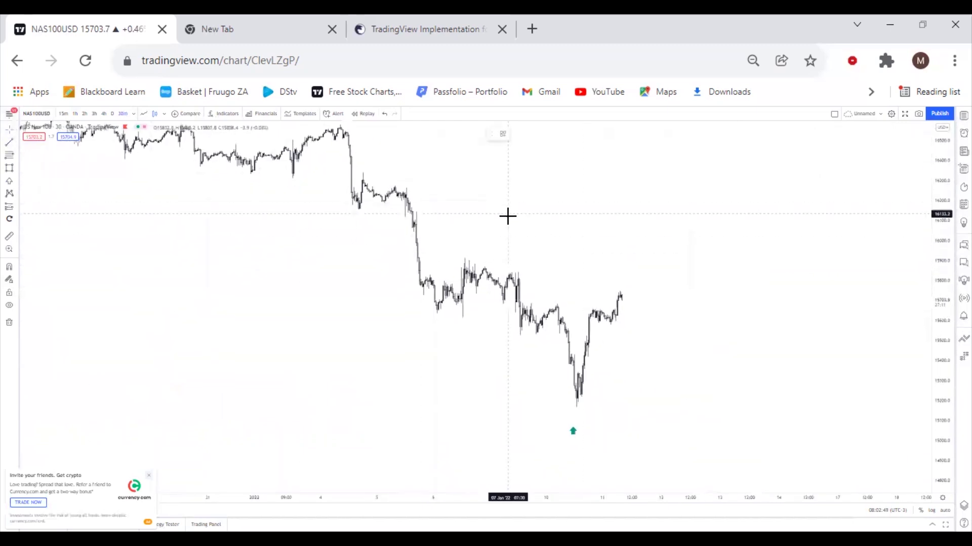
# - Draw a descending trend line over the 6–7 January highs and a rising trend line beneath that consolidation's lows
pyautogui.moveTo(461, 257)
pyautogui.mouseDown()
pyautogui.moveTo(513, 262)
pyautogui.moveTo(554, 281)
pyautogui.mouseUp()
pyautogui.click(8, 143)
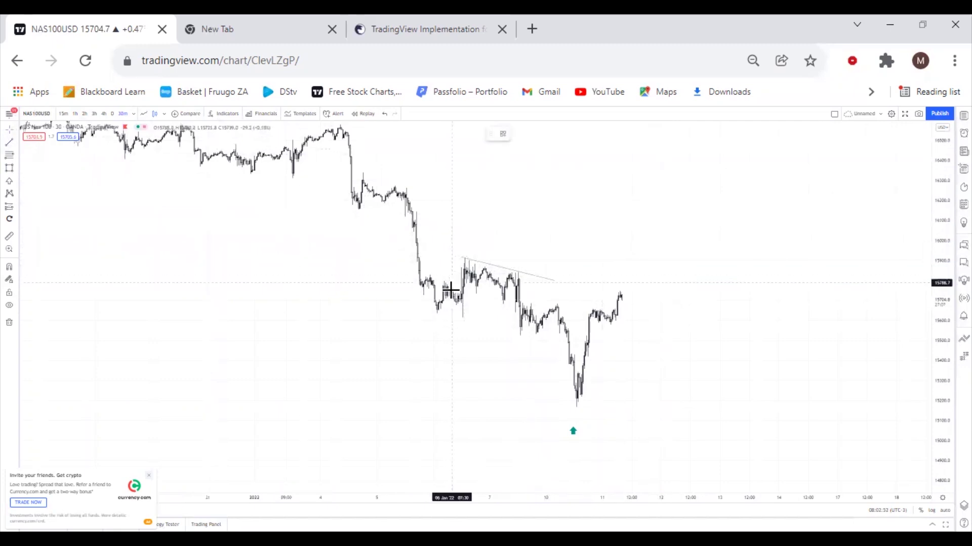
pyautogui.moveTo(425, 316); pyautogui.dragTo(520, 306)
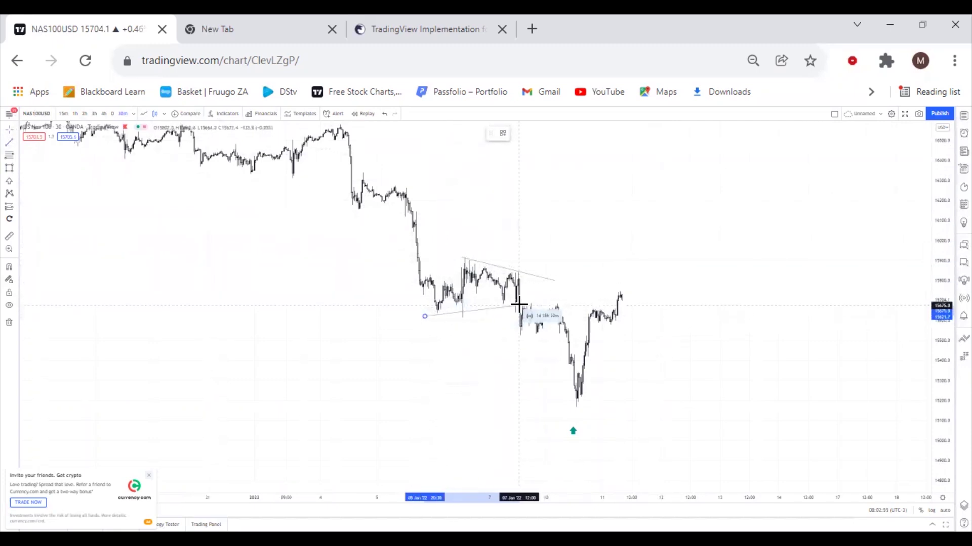
pyautogui.moveTo(424, 317); pyautogui.dragTo(425, 315)
pyautogui.click(426, 341)
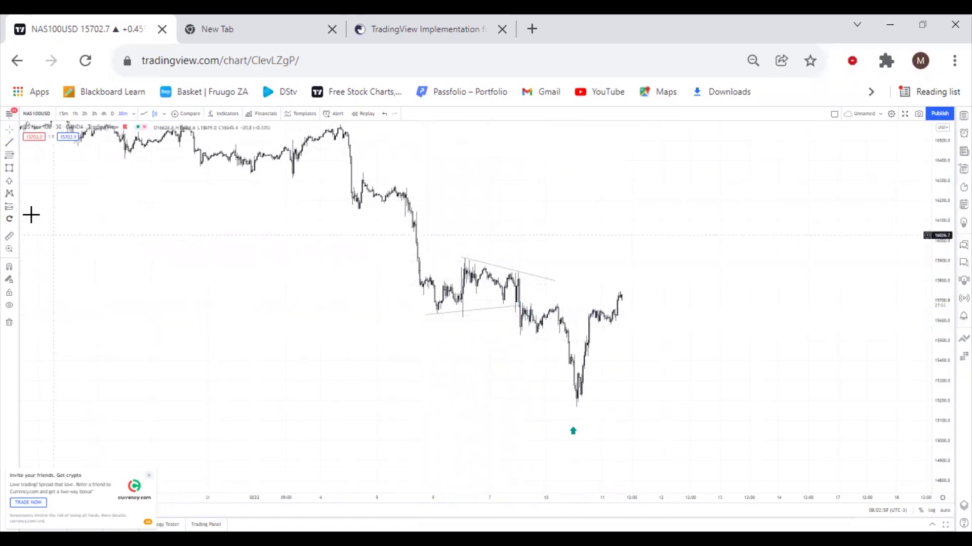
# - Place a red downward arrow mark above the 7 January high touching the descending trend line
pyautogui.click(15, 181)
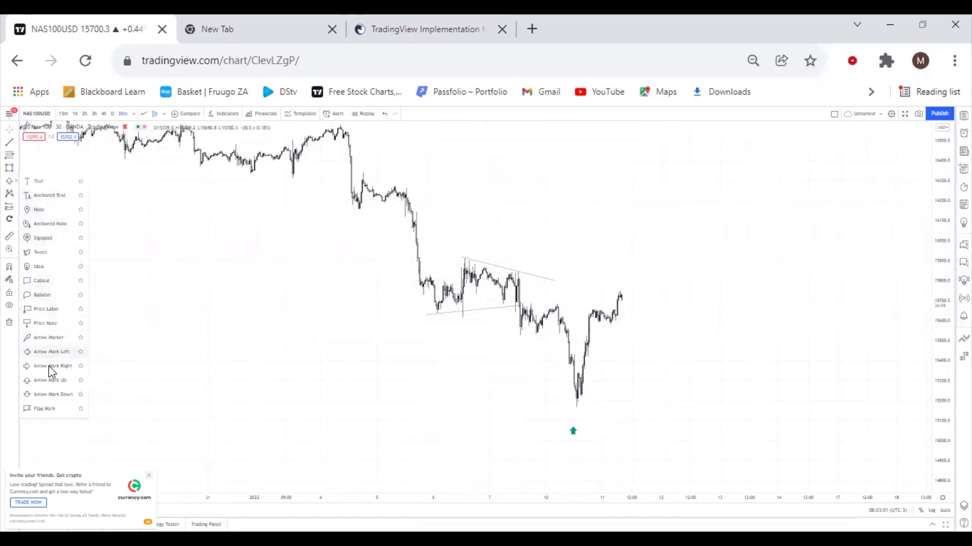
pyautogui.click(49, 395)
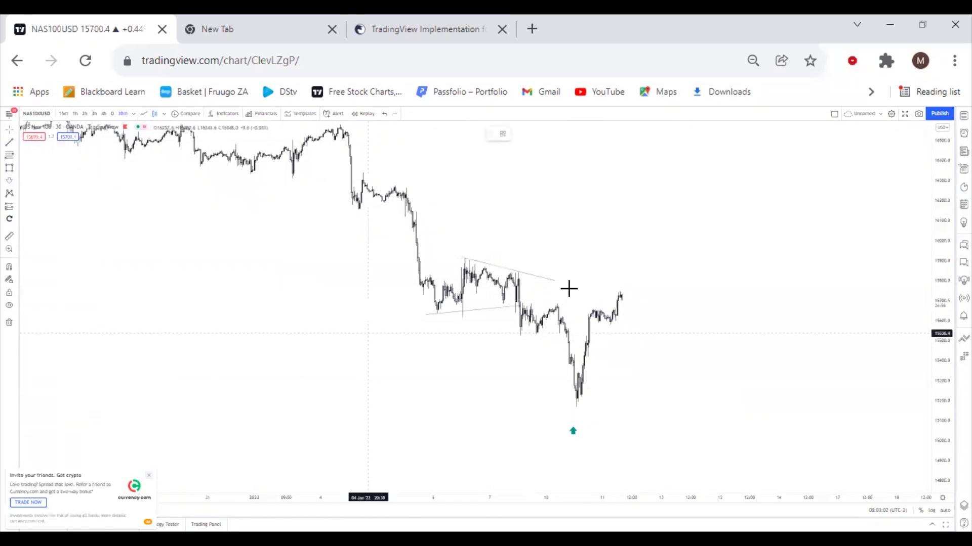
pyautogui.click(517, 249)
pyautogui.moveTo(594, 230); pyautogui.dragTo(600, 268)
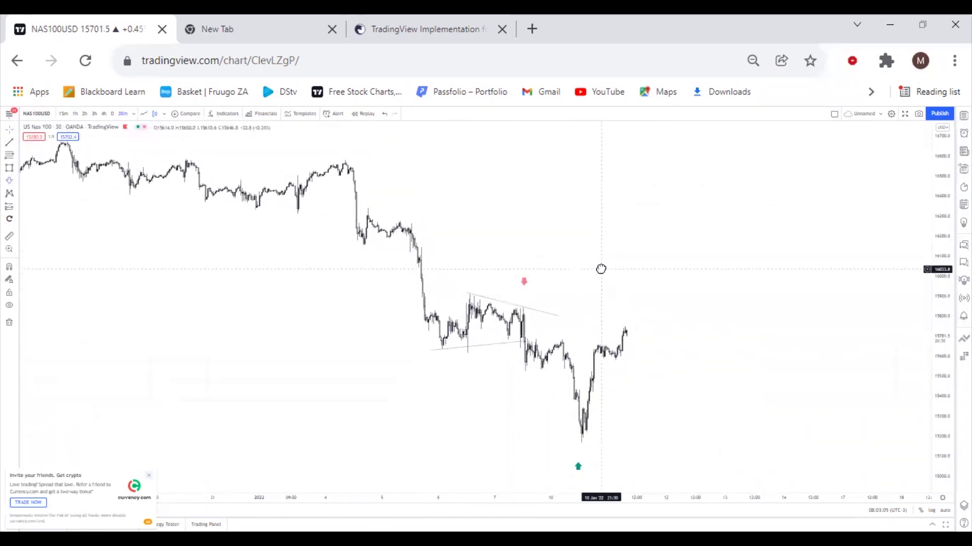
# - Sketch an L-shaped brush stroke in the empty area above the latest price, showing a sharp drop followed by consolidation
pyautogui.click(16, 172)
pyautogui.click(54, 169)
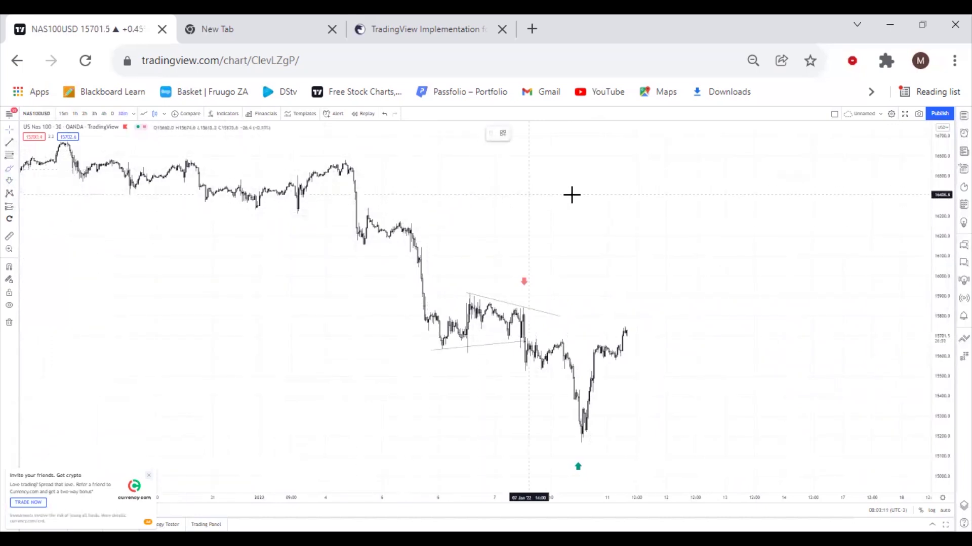
pyautogui.moveTo(591, 175); pyautogui.dragTo(602, 264)
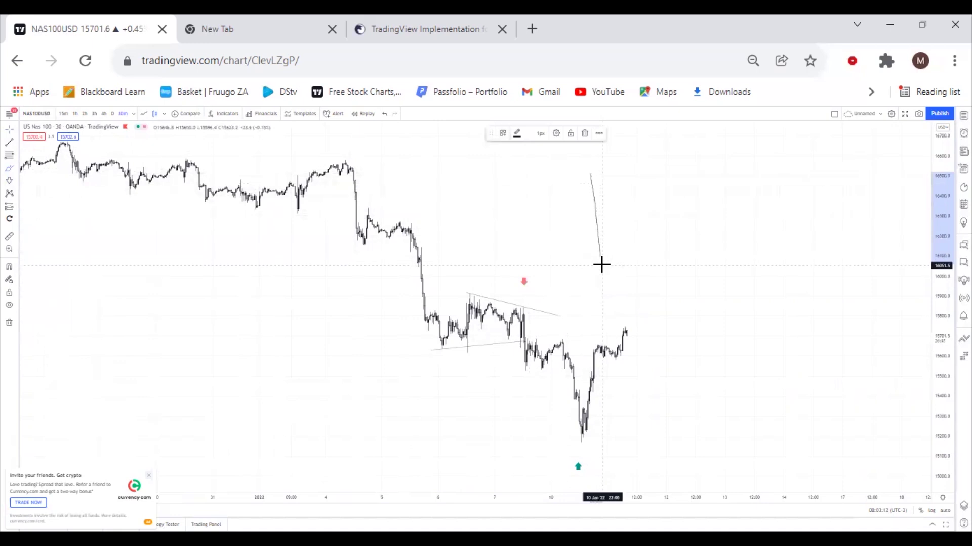
pyautogui.moveTo(602, 264); pyautogui.dragTo(648, 259)
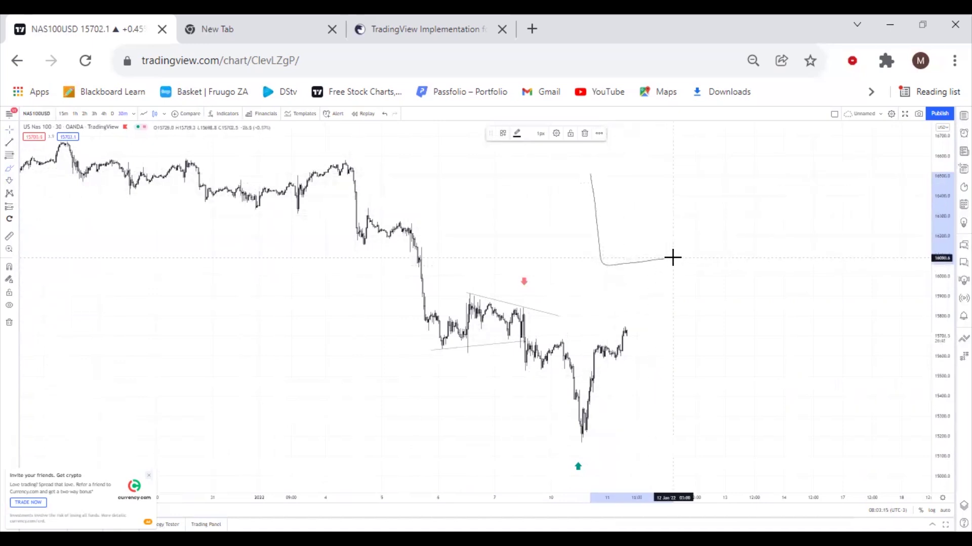
# - Sketch a rising zigzag between two channel lines in the empty future area, with brush strokes breaking out downward and upward
pyautogui.moveTo(684, 325)
pyautogui.mouseDown()
pyautogui.moveTo(765, 313)
pyautogui.moveTo(777, 299)
pyautogui.mouseUp()
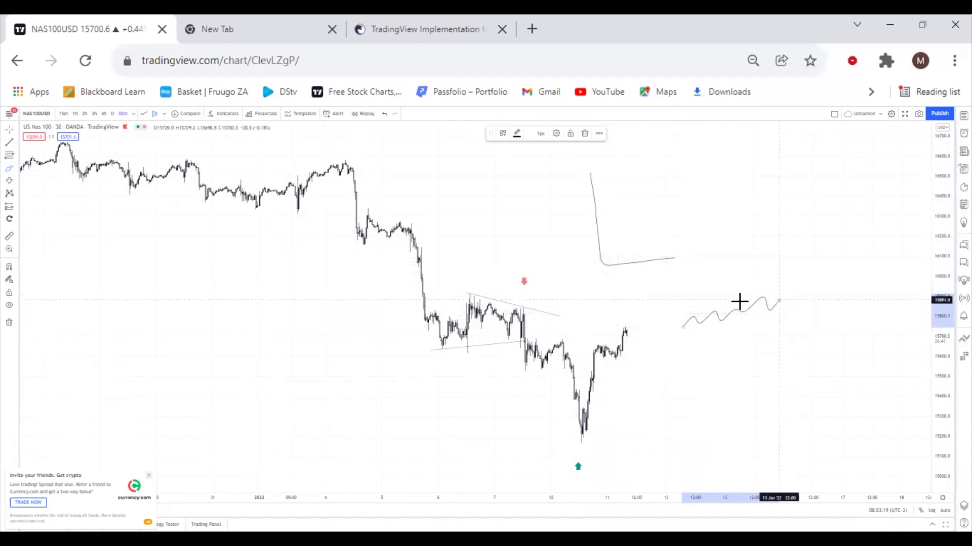
pyautogui.moveTo(684, 316); pyautogui.dragTo(791, 293)
pyautogui.moveTo(692, 332); pyautogui.dragTo(816, 308)
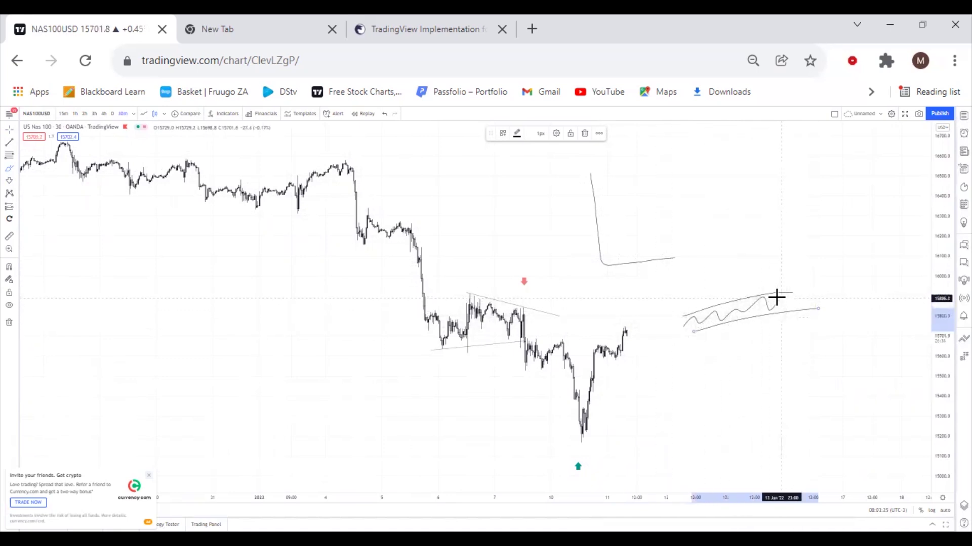
pyautogui.moveTo(784, 305); pyautogui.dragTo(798, 363)
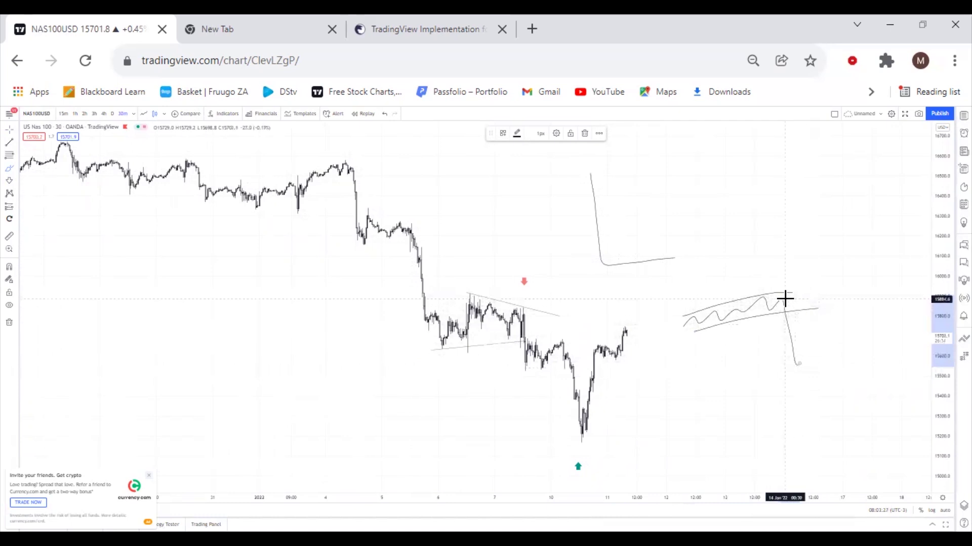
pyautogui.moveTo(780, 298); pyautogui.dragTo(797, 238)
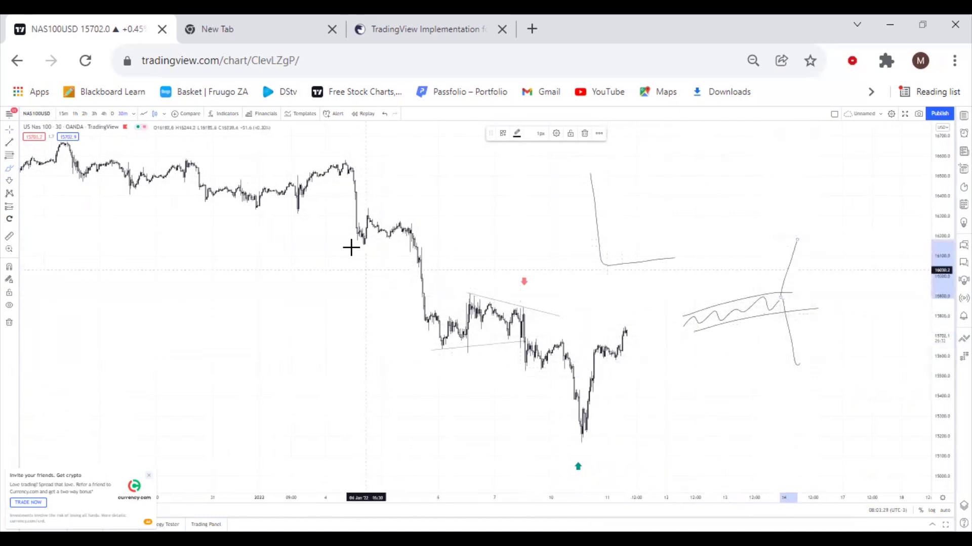
# - Trace the stepped decline from the 4 January high with a brush stroke projecting below the 7 January breakdown, and delete it
pyautogui.moveTo(345, 168); pyautogui.dragTo(345, 238)
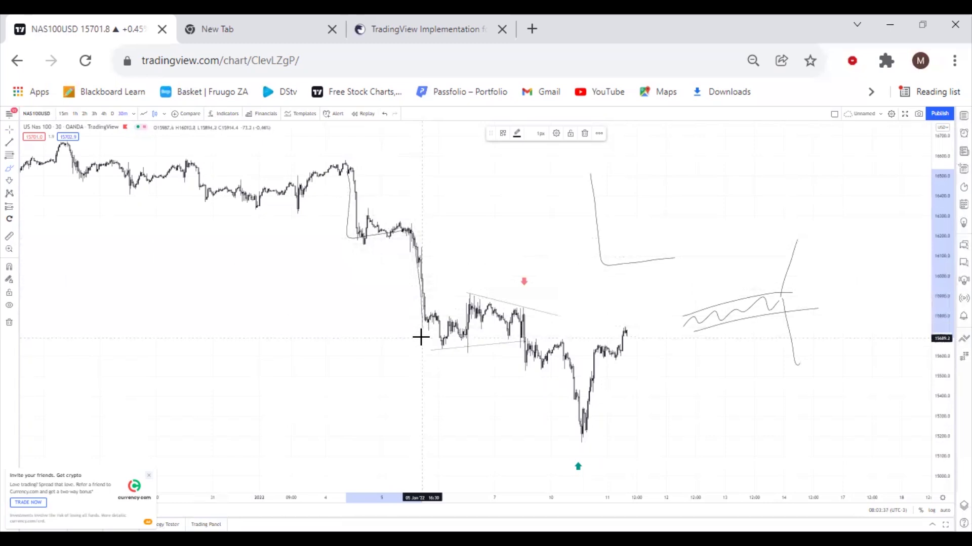
pyautogui.moveTo(420, 337); pyautogui.dragTo(521, 326)
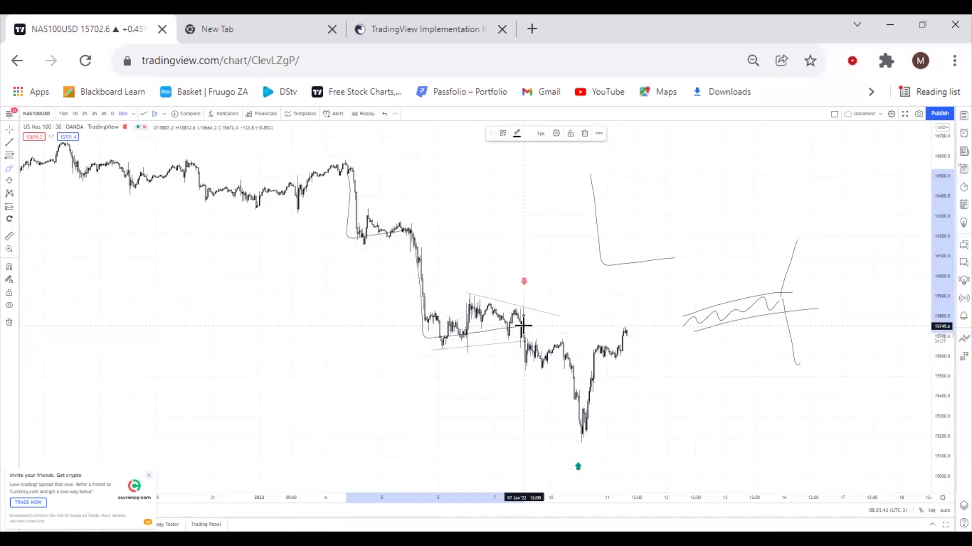
pyautogui.moveTo(525, 339); pyautogui.dragTo(528, 388)
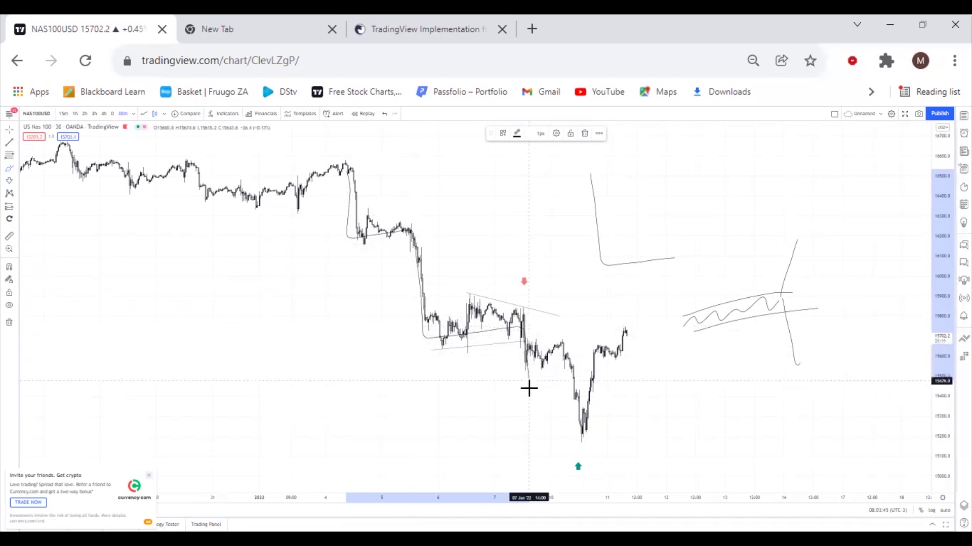
pyautogui.moveTo(531, 443); pyautogui.dragTo(531, 443)
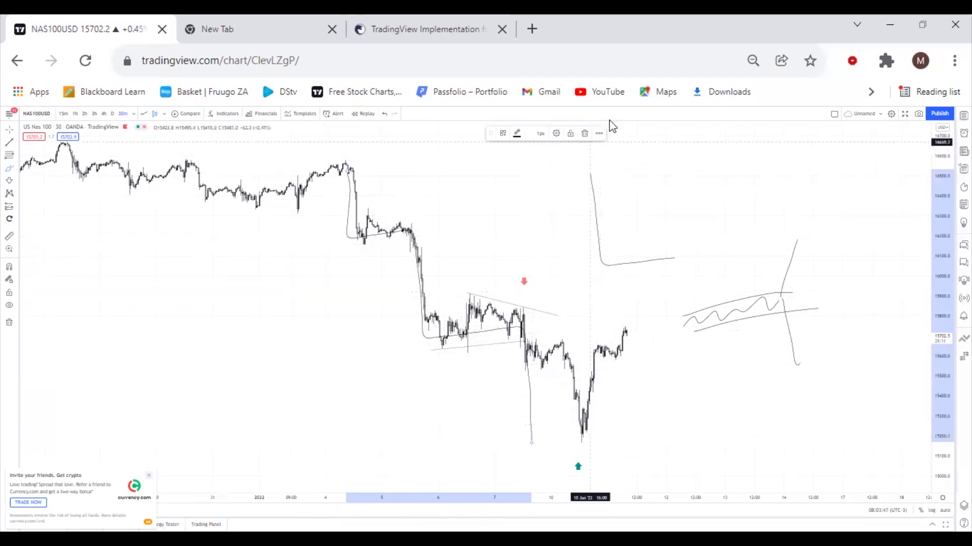
pyautogui.click(584, 134)
# - Place a short position at the 7 January breakdown and extend its target to just below the January low
pyautogui.click(17, 207)
pyautogui.click(58, 218)
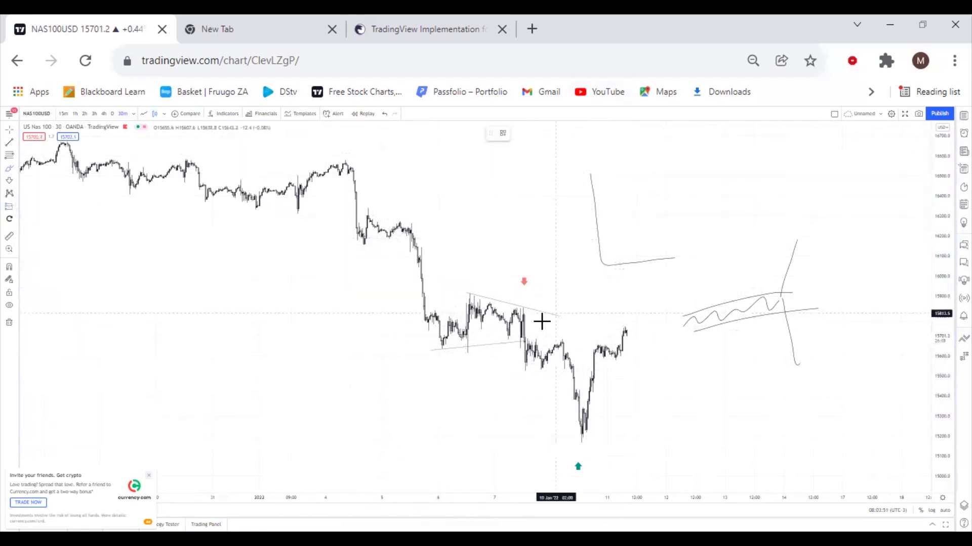
pyautogui.click(525, 321)
pyautogui.moveTo(527, 381); pyautogui.dragTo(525, 445)
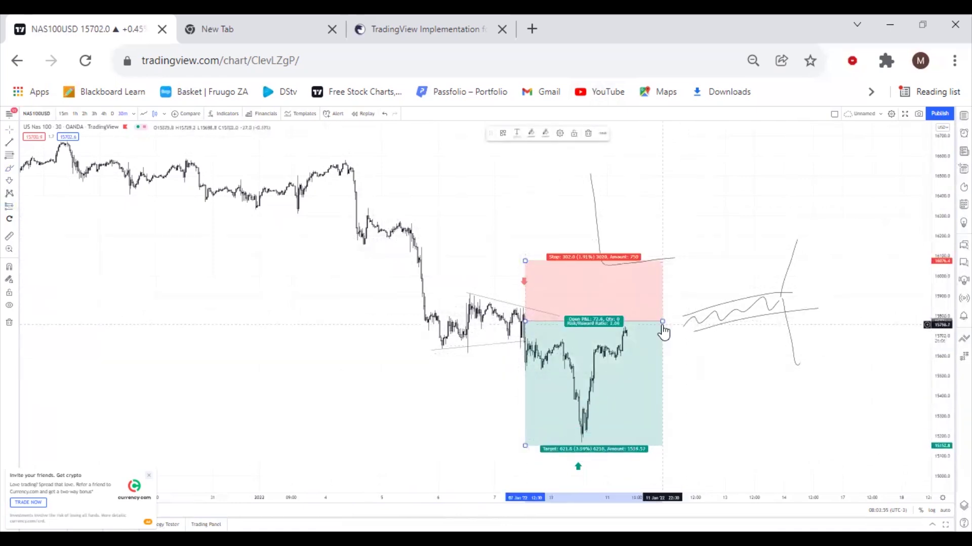
# - Shorten the short position to end at the January low and tighten its stop to just above the entry
pyautogui.moveTo(662, 320); pyautogui.dragTo(583, 321)
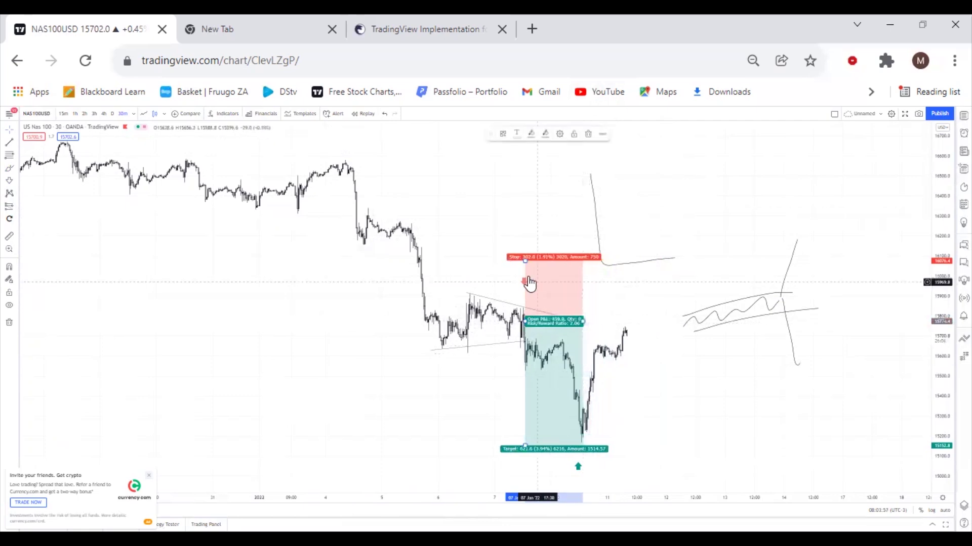
pyautogui.moveTo(525, 260); pyautogui.dragTo(525, 314)
pyautogui.click(578, 238)
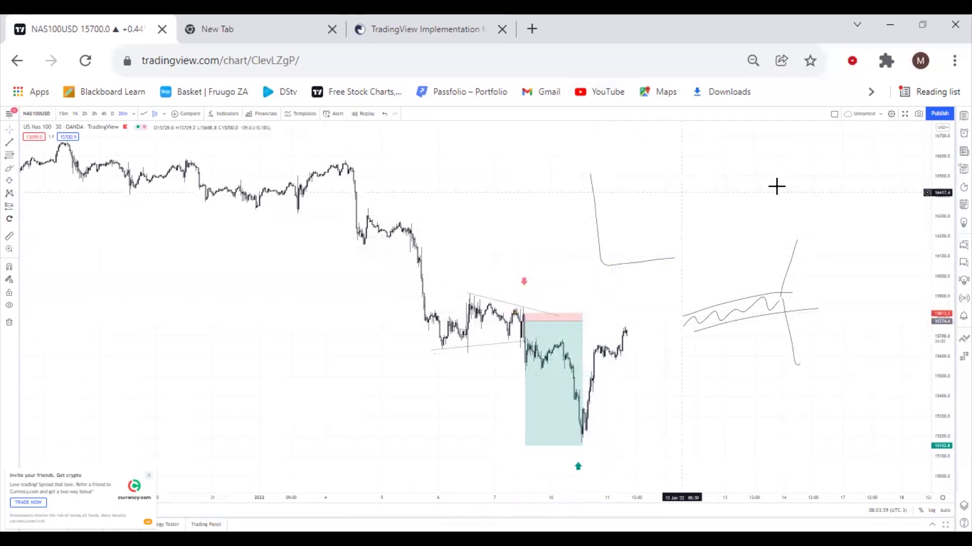
# - Delete the L-shaped brush stroke and every stroke of the rising channel and breakout sketch in the empty chart area
pyautogui.click(662, 261)
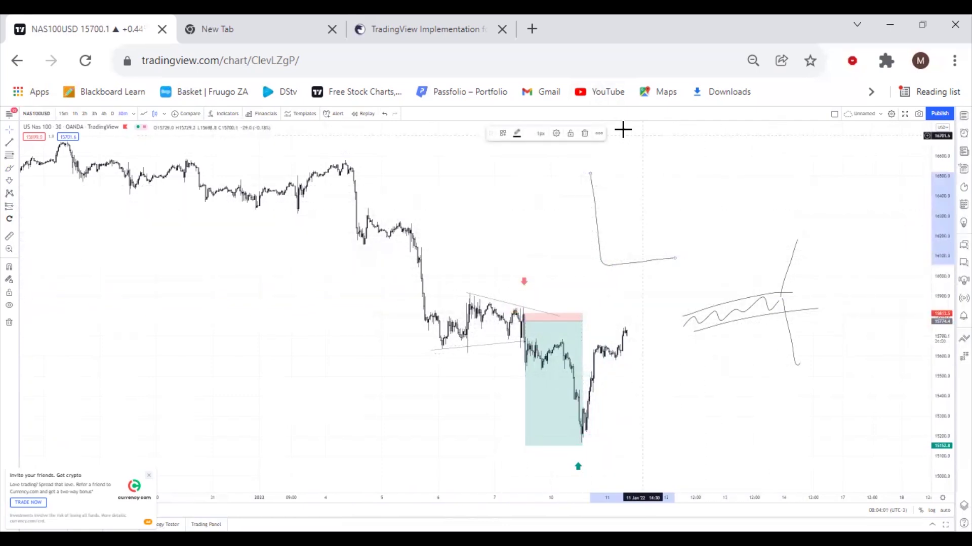
pyautogui.click(584, 134)
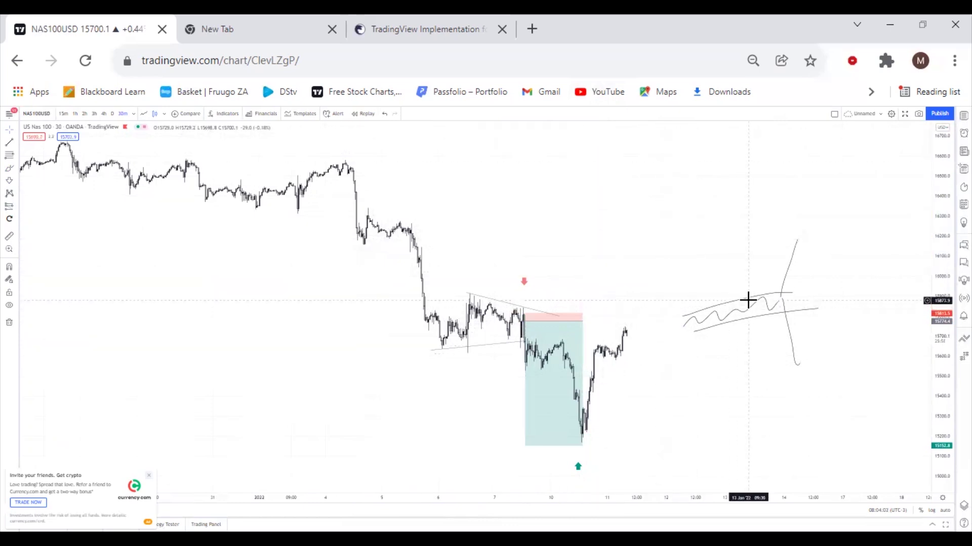
pyautogui.click(754, 303)
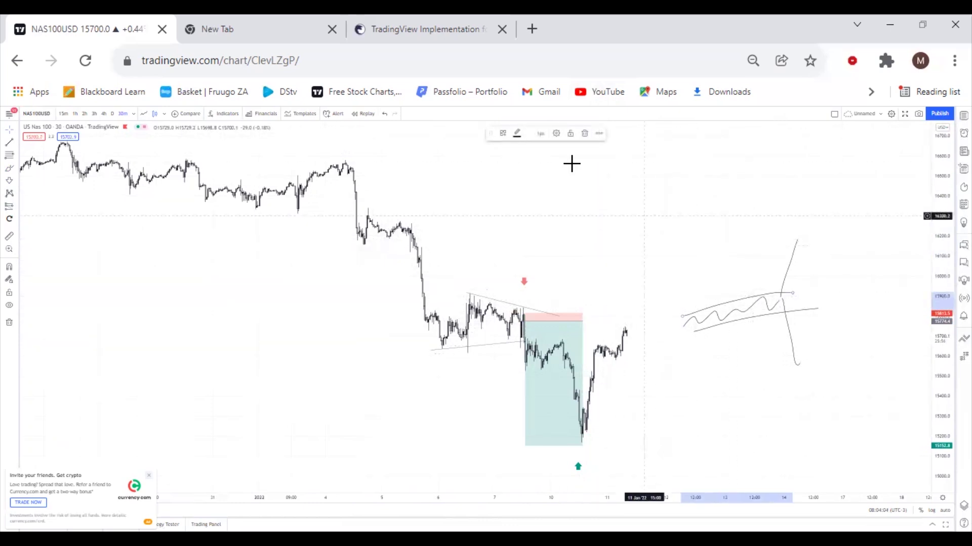
pyautogui.click(584, 134)
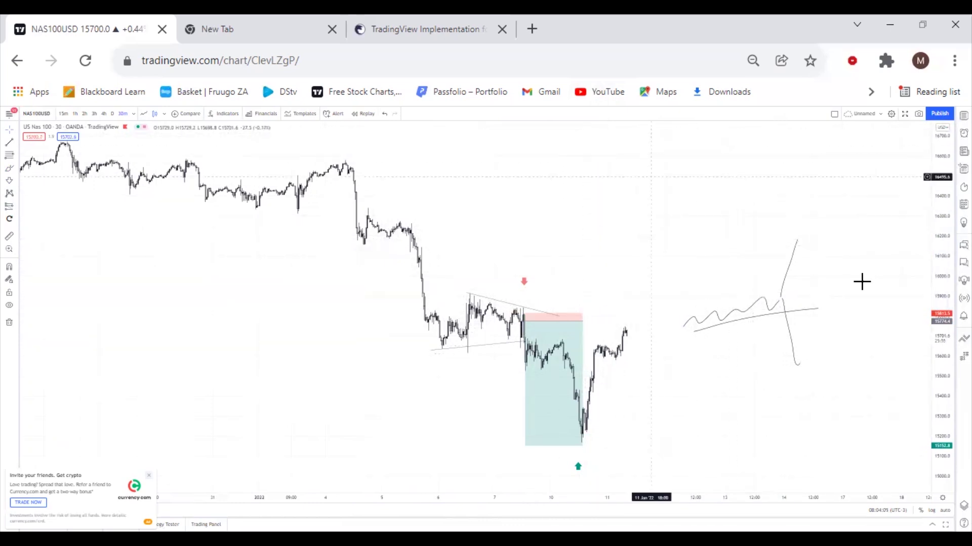
pyautogui.click(784, 282)
pyautogui.click(584, 134)
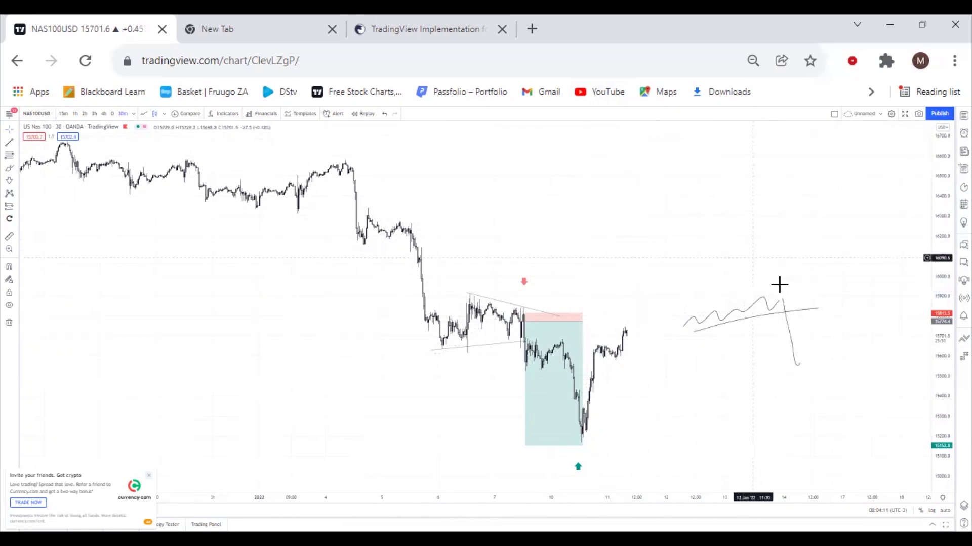
pyautogui.click(792, 312)
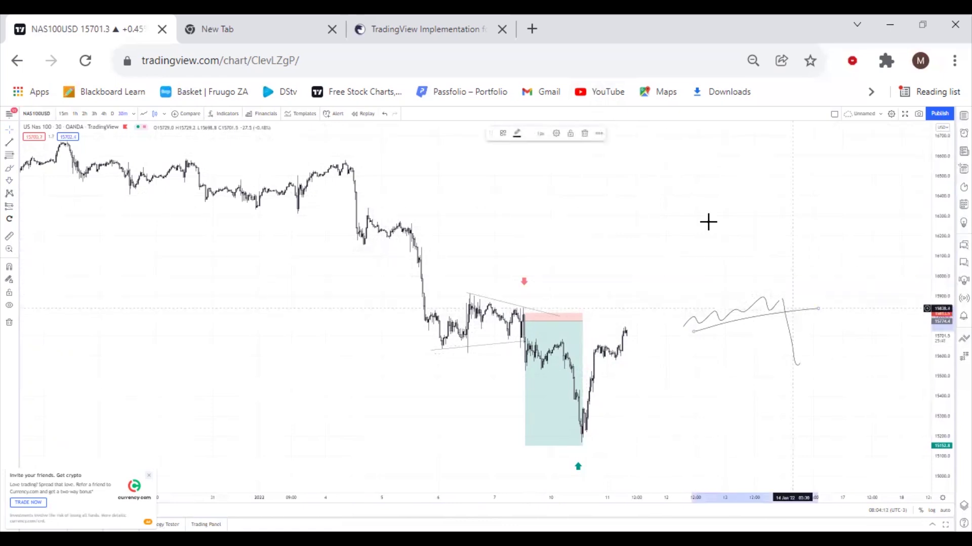
pyautogui.click(586, 135)
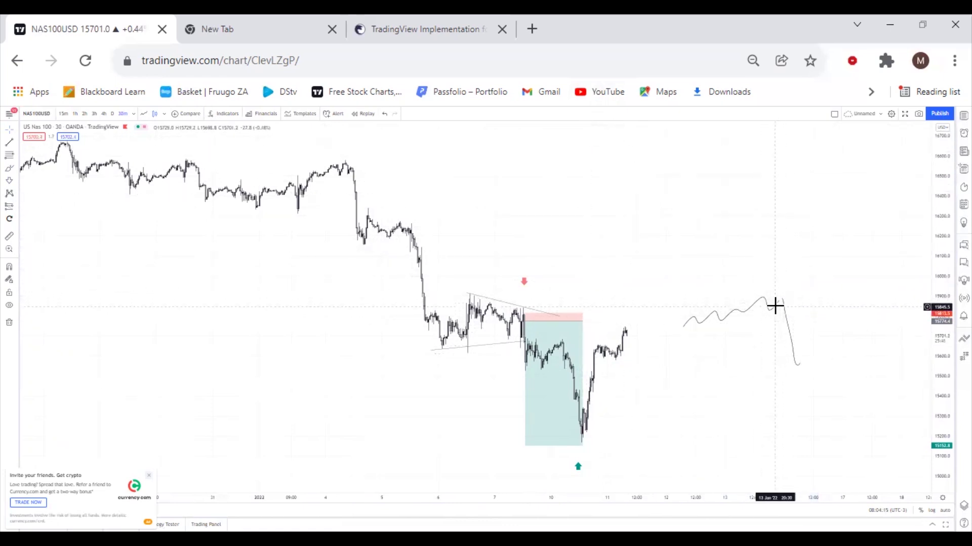
pyautogui.click(776, 314)
pyautogui.click(586, 136)
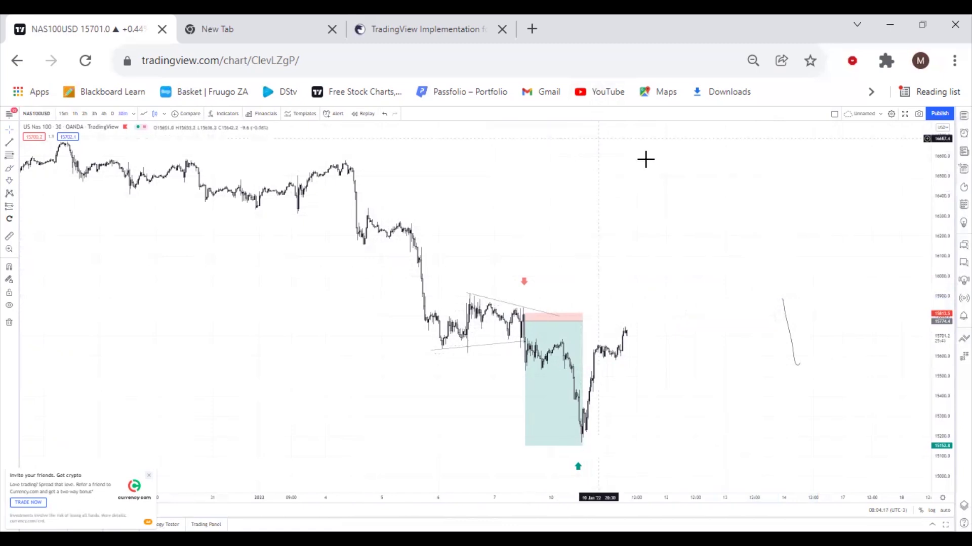
pyautogui.click(790, 337)
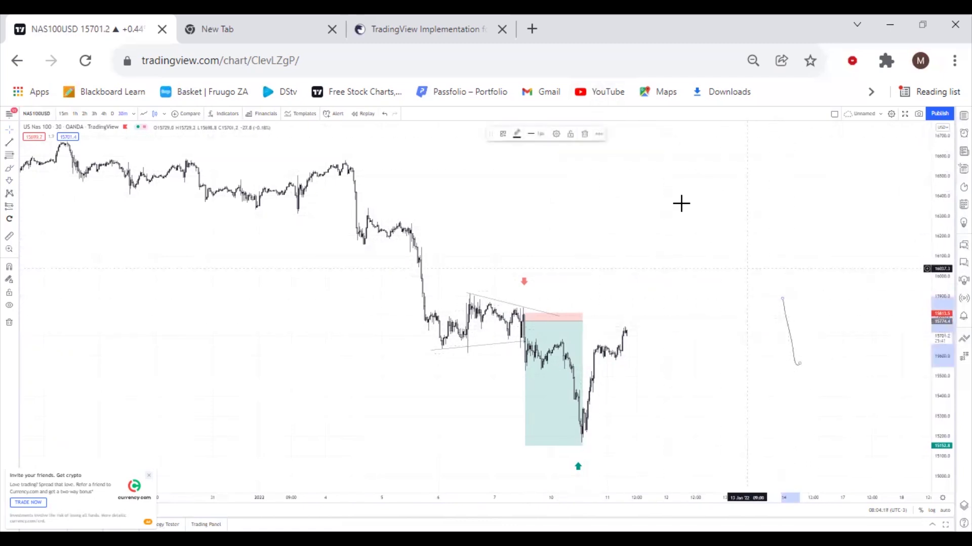
pyautogui.click(586, 136)
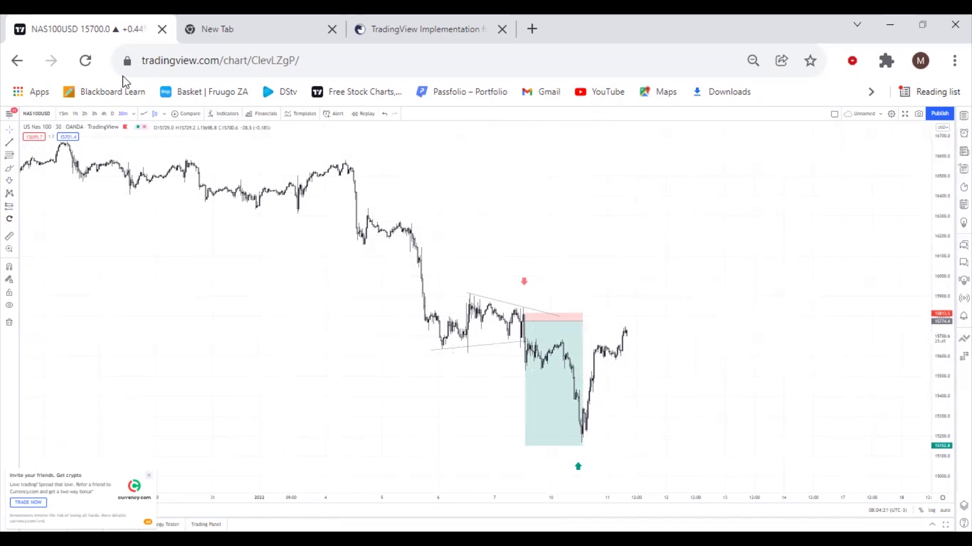
# - On the 4-hour chart, change the fill of the narrow support zone along the December lows to pink
pyautogui.click(100, 114)
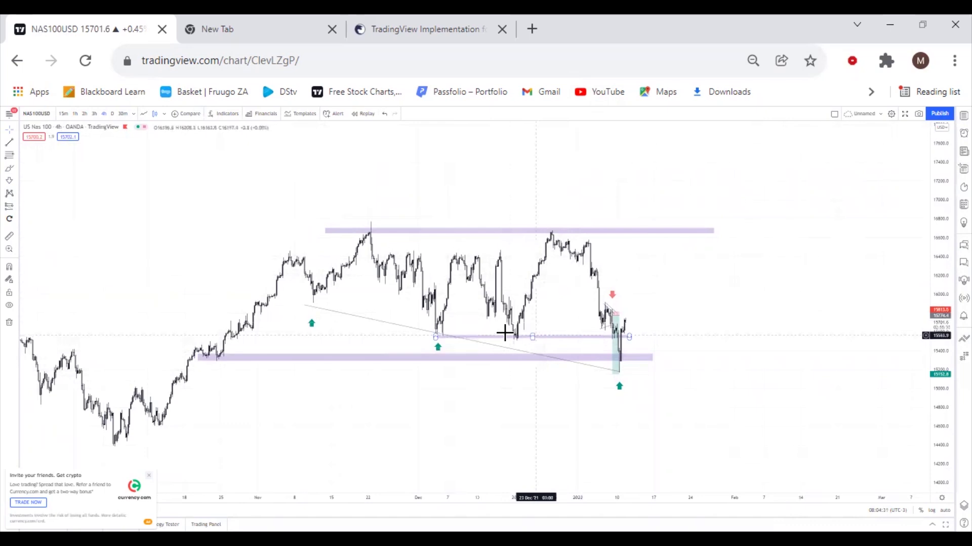
pyautogui.scroll(7, 535, 357)
pyautogui.moveTo(436, 281); pyautogui.dragTo(913, 328)
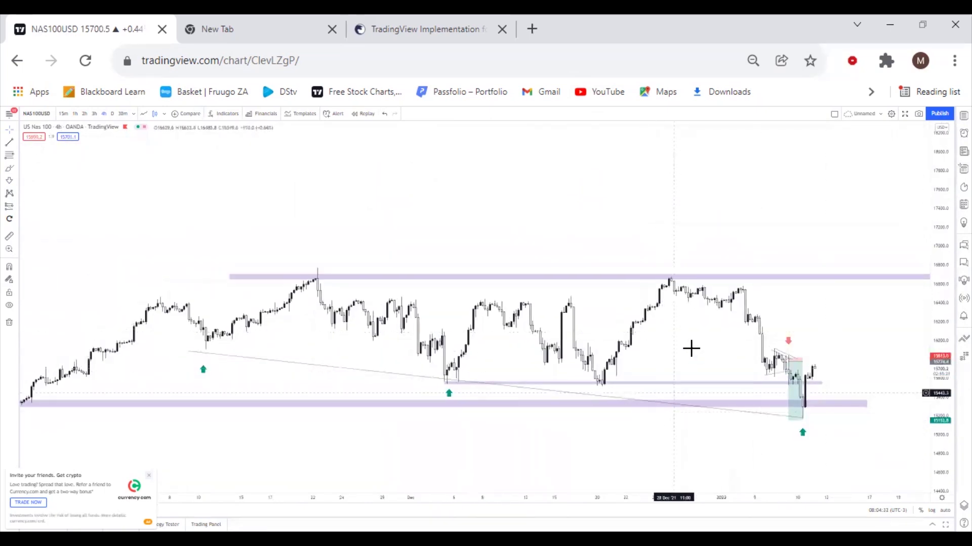
pyautogui.moveTo(689, 360); pyautogui.dragTo(628, 278)
pyautogui.moveTo(946, 441); pyautogui.dragTo(936, 400)
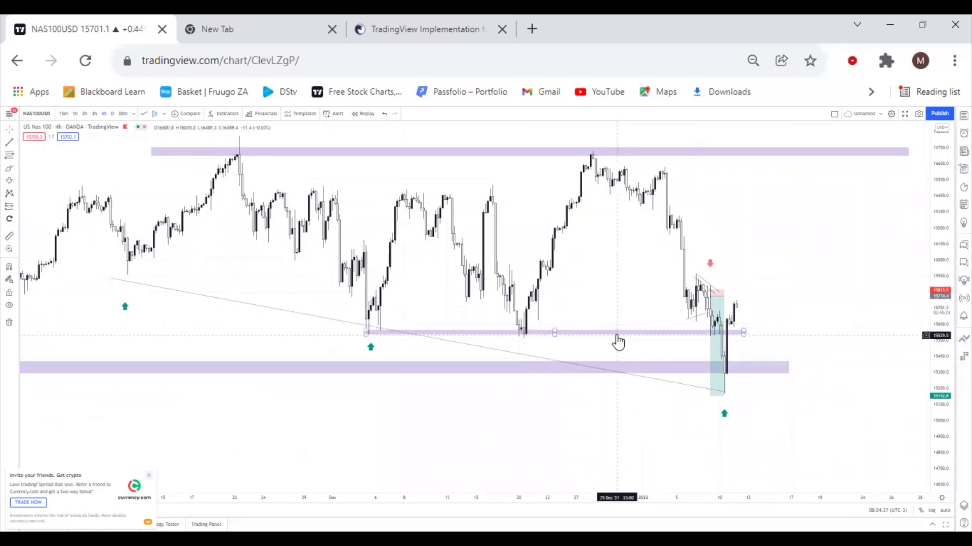
pyautogui.click(617, 334)
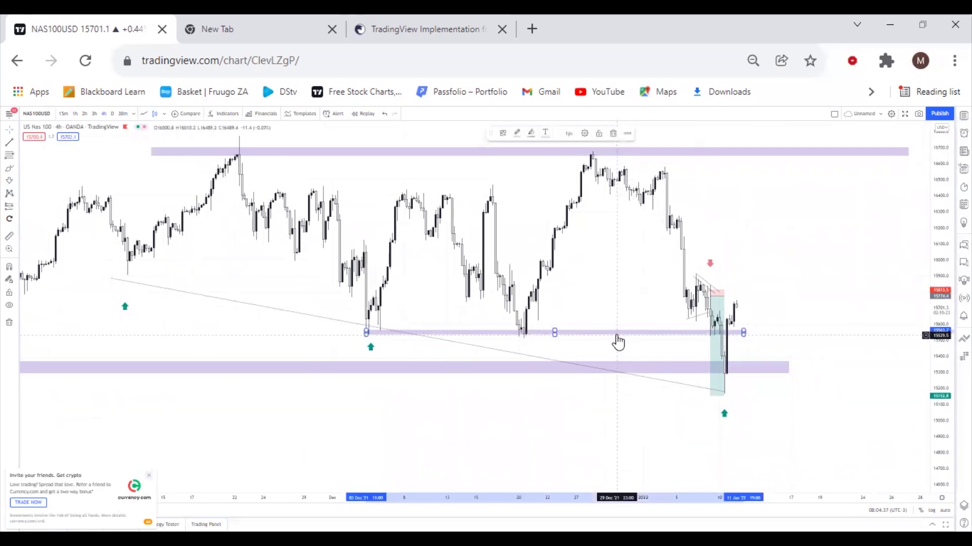
pyautogui.click(531, 135)
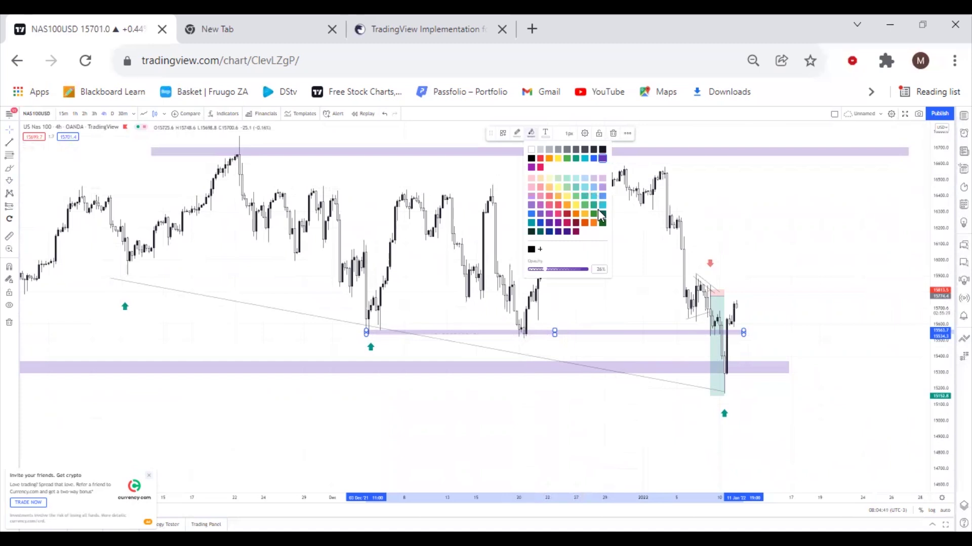
pyautogui.click(559, 212)
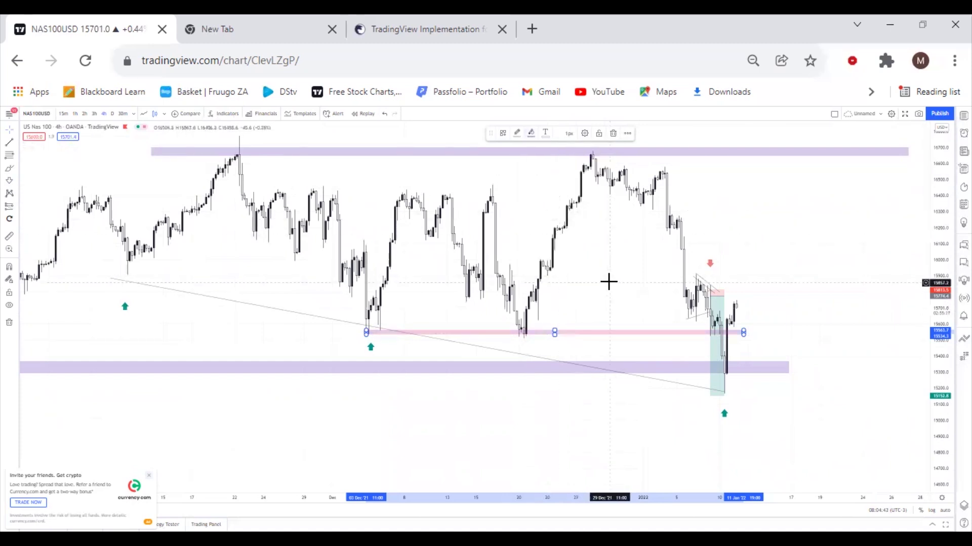
pyautogui.click(576, 348)
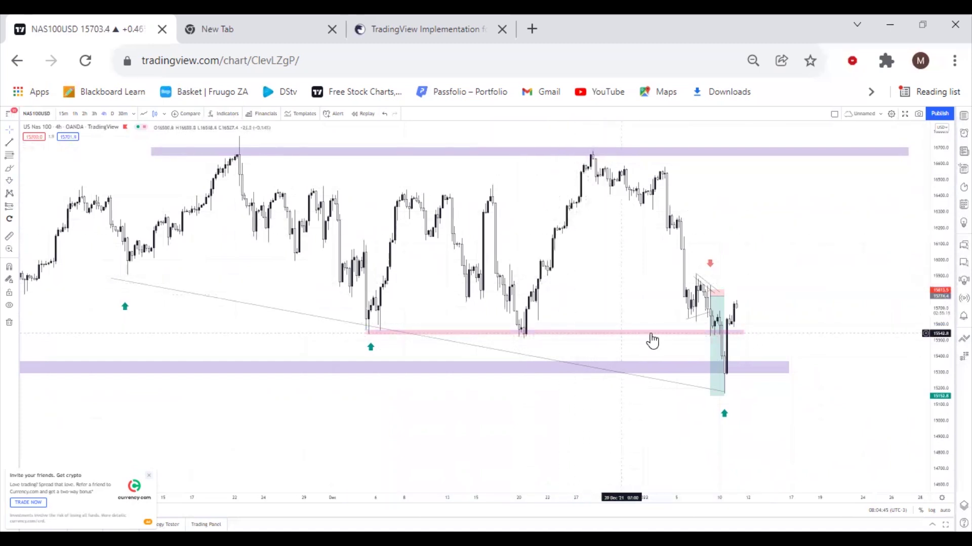
# - Sketch a brush stroke rising from the pink zone's end to just below the upper purple zone, and delete it
pyautogui.moveTo(944, 269); pyautogui.dragTo(943, 293)
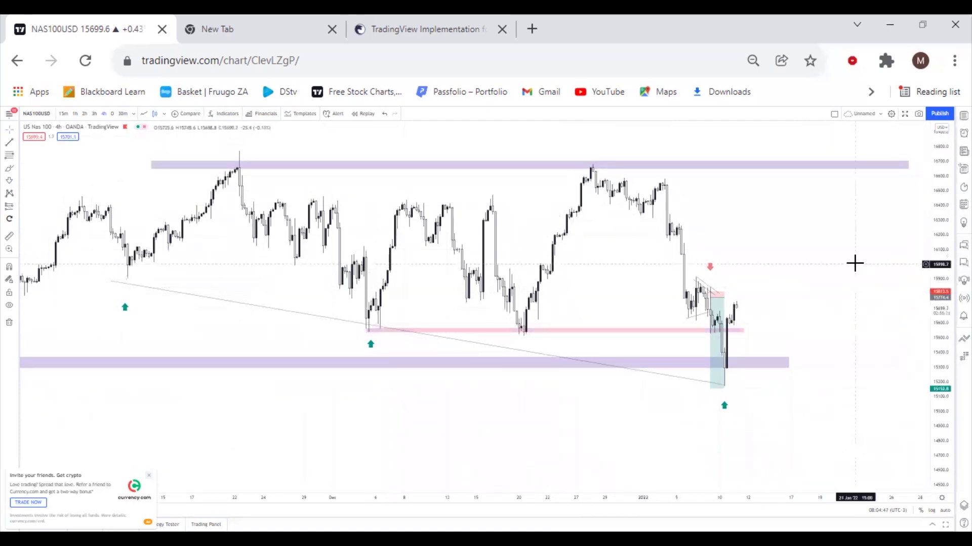
pyautogui.moveTo(852, 263); pyautogui.dragTo(799, 258)
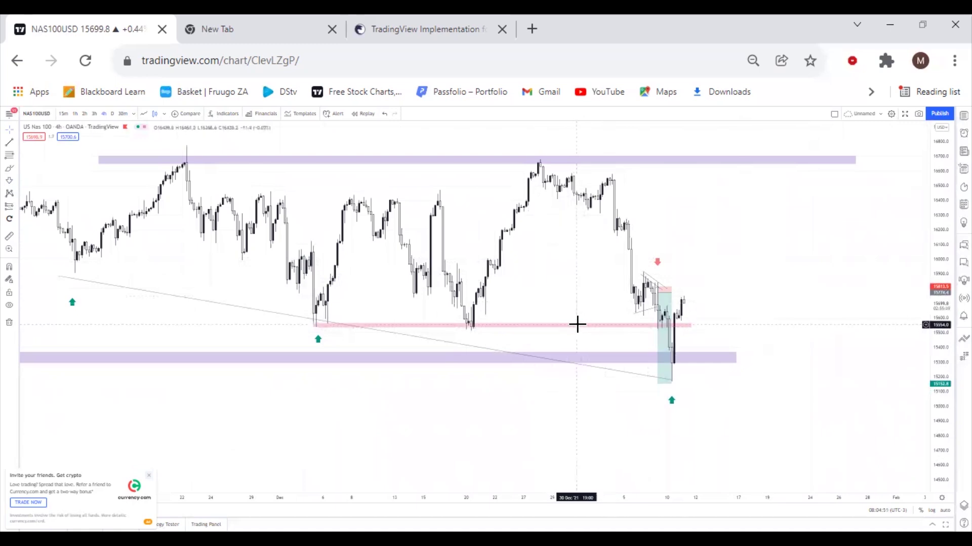
pyautogui.moveTo(764, 311); pyautogui.dragTo(772, 303)
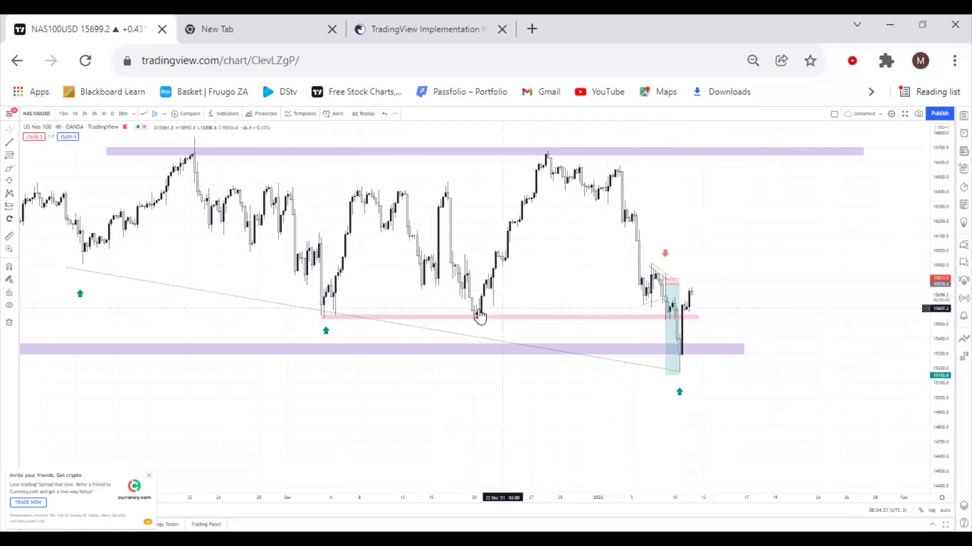
pyautogui.moveTo(775, 257); pyautogui.dragTo(756, 303)
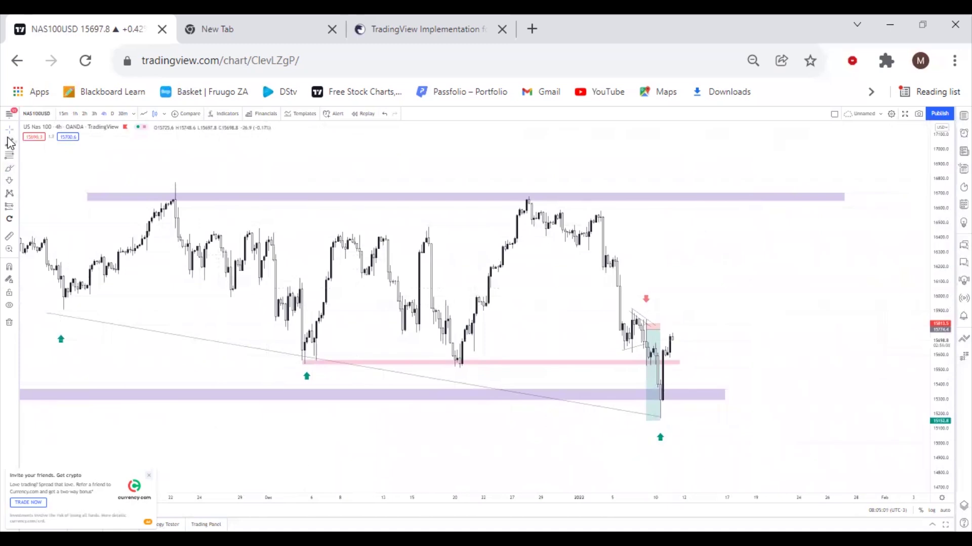
pyautogui.click(10, 169)
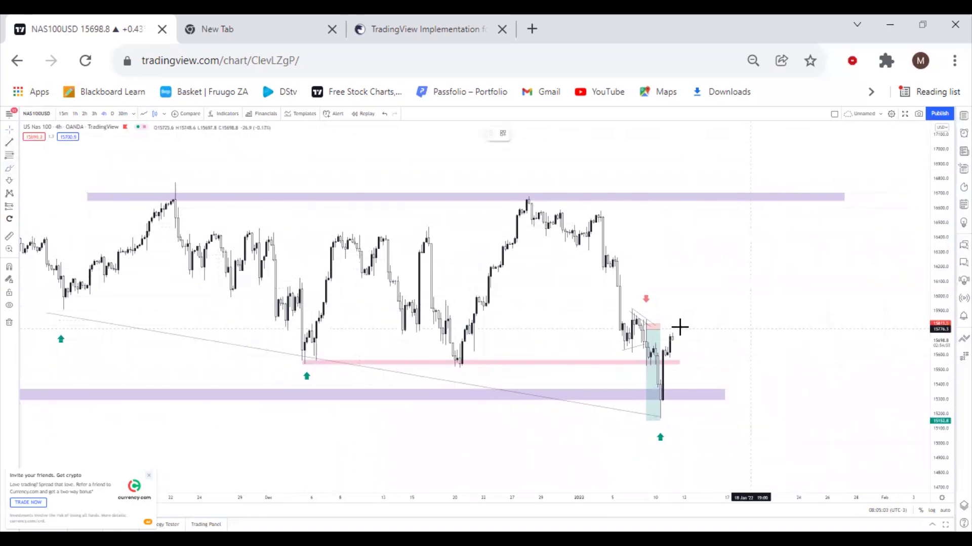
pyautogui.moveTo(676, 361); pyautogui.dragTo(736, 210)
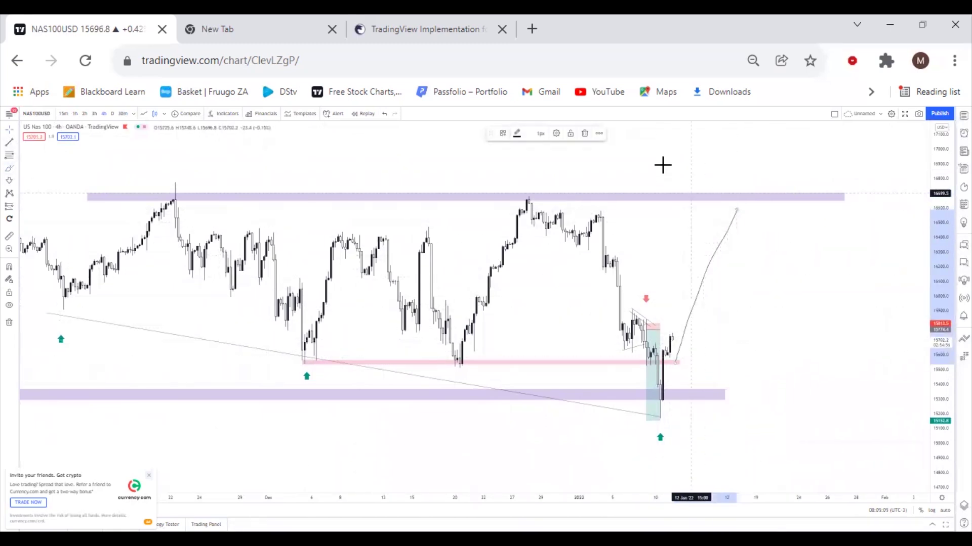
pyautogui.click(585, 134)
# - Sketch a sharp drop into a zigzag consolidation between two boundary lines, with a support line at the pink zone's level and a downward breakout
pyautogui.moveTo(700, 354); pyautogui.dragTo(767, 329)
pyautogui.moveTo(683, 249); pyautogui.dragTo(698, 350)
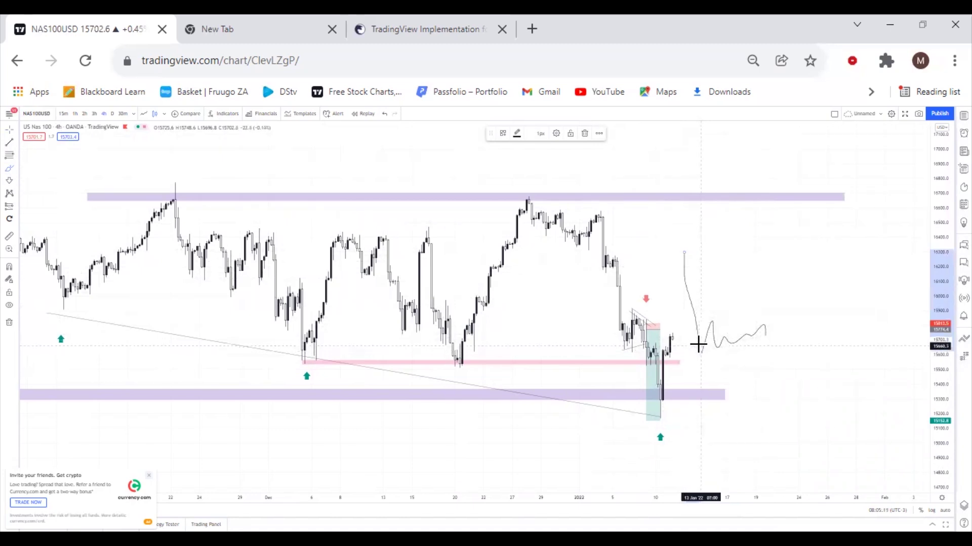
pyautogui.moveTo(700, 321); pyautogui.dragTo(754, 316)
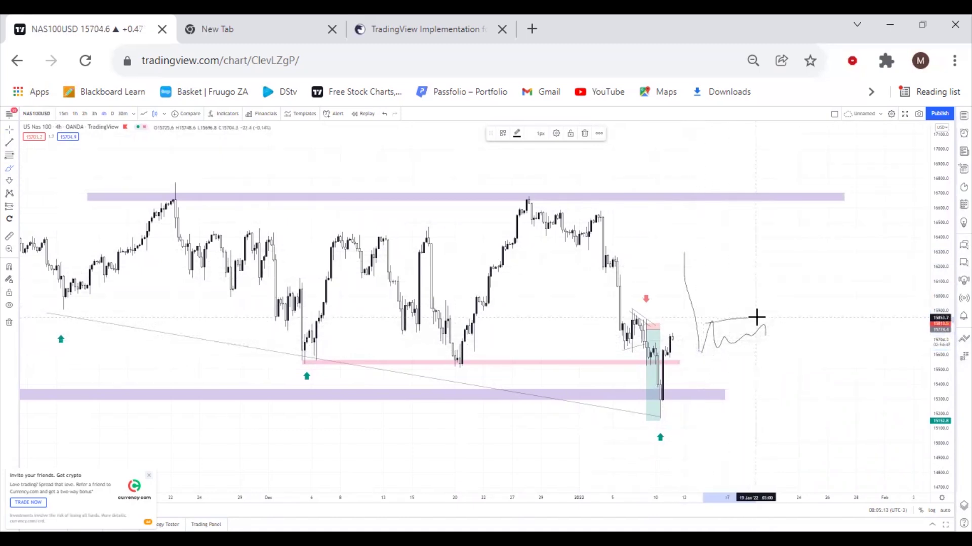
pyautogui.moveTo(701, 357); pyautogui.dragTo(788, 343)
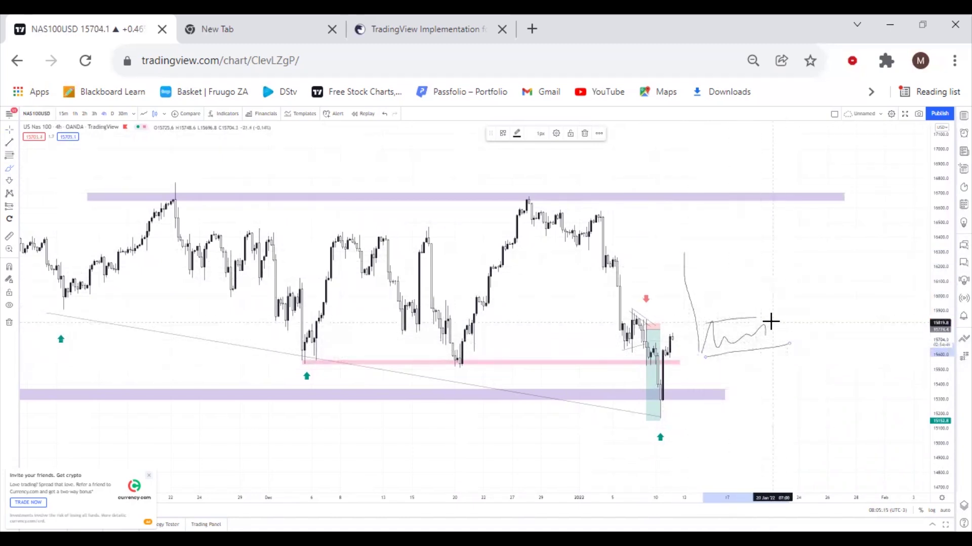
pyautogui.moveTo(688, 358); pyautogui.dragTo(875, 359)
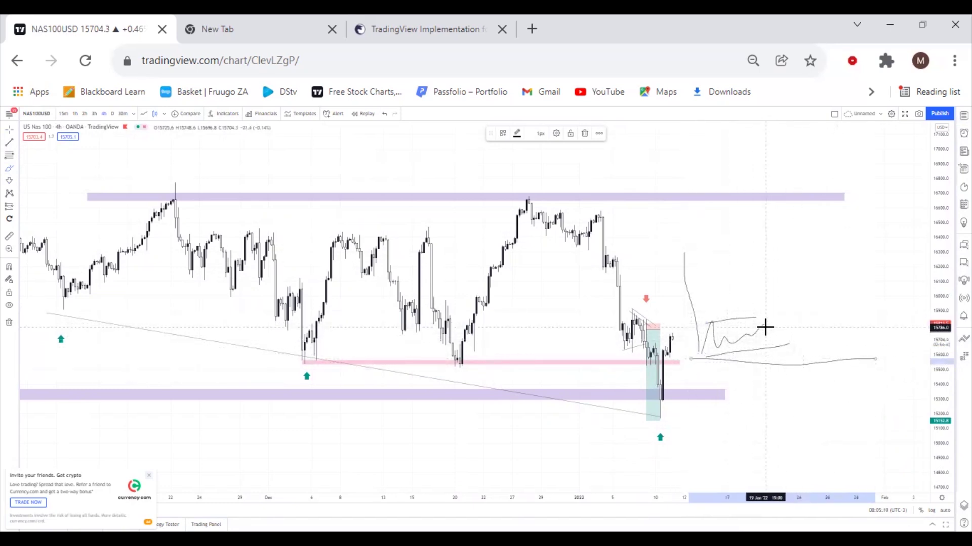
pyautogui.moveTo(761, 330); pyautogui.dragTo(767, 410)
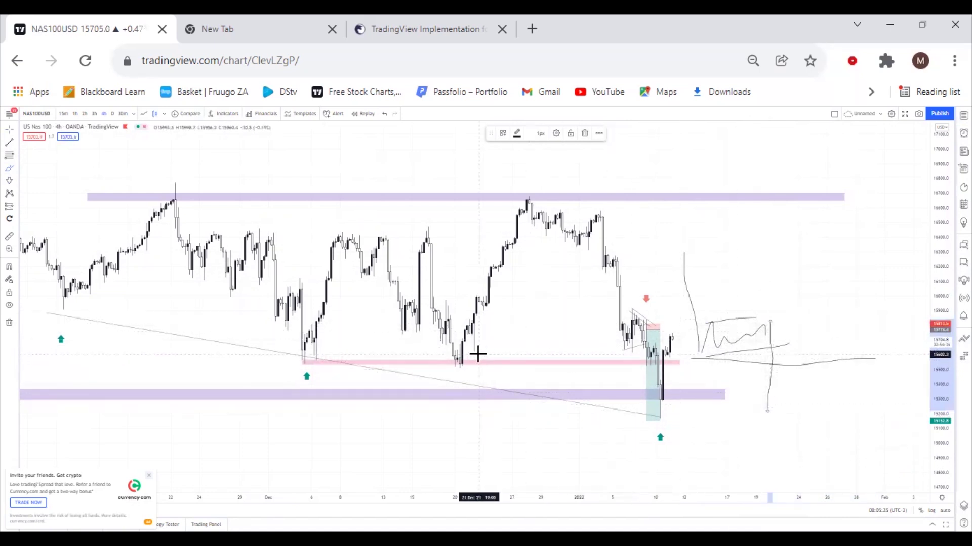
# - Delete every brush stroke of the drop, zigzag consolidation, support line and downward breakout sketch in the empty chart area
pyautogui.click(583, 136)
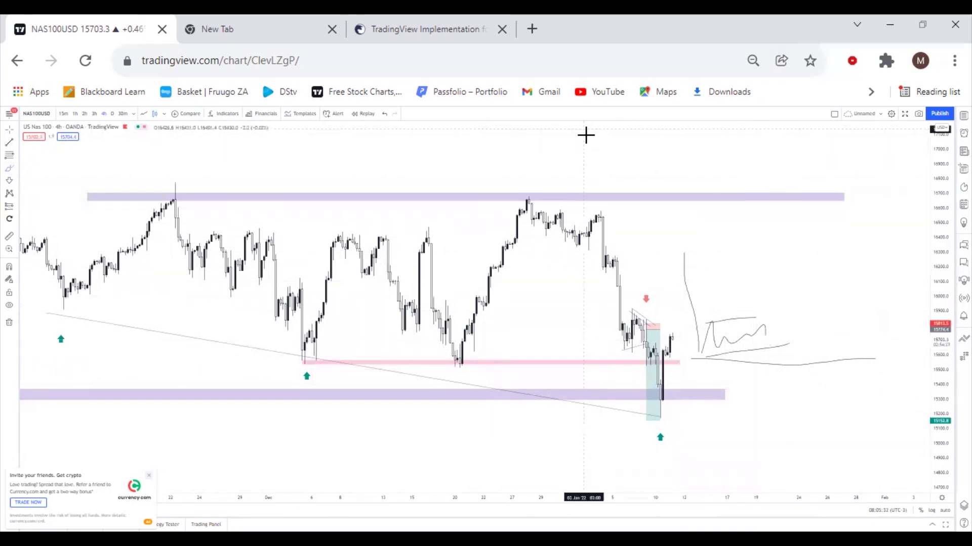
pyautogui.click(791, 372)
pyautogui.click(585, 134)
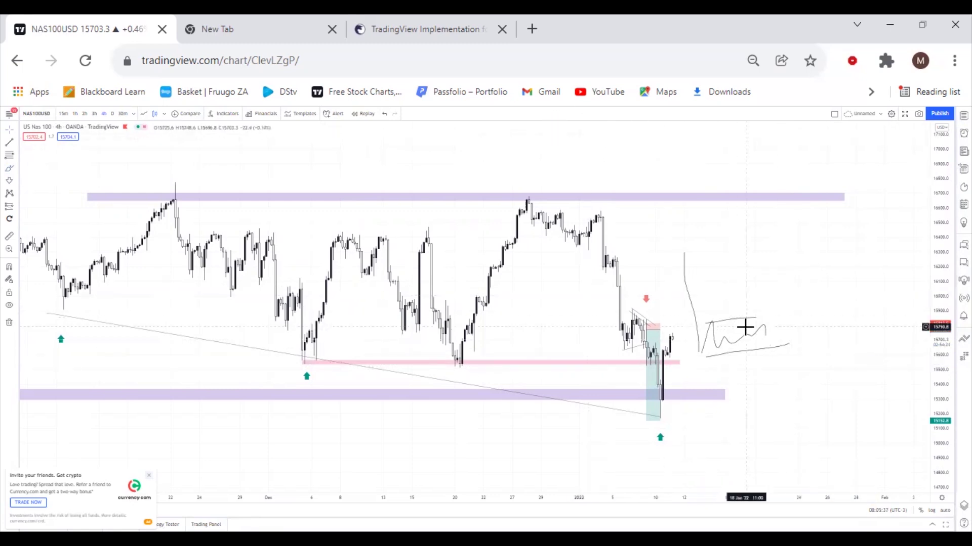
pyautogui.click(748, 327)
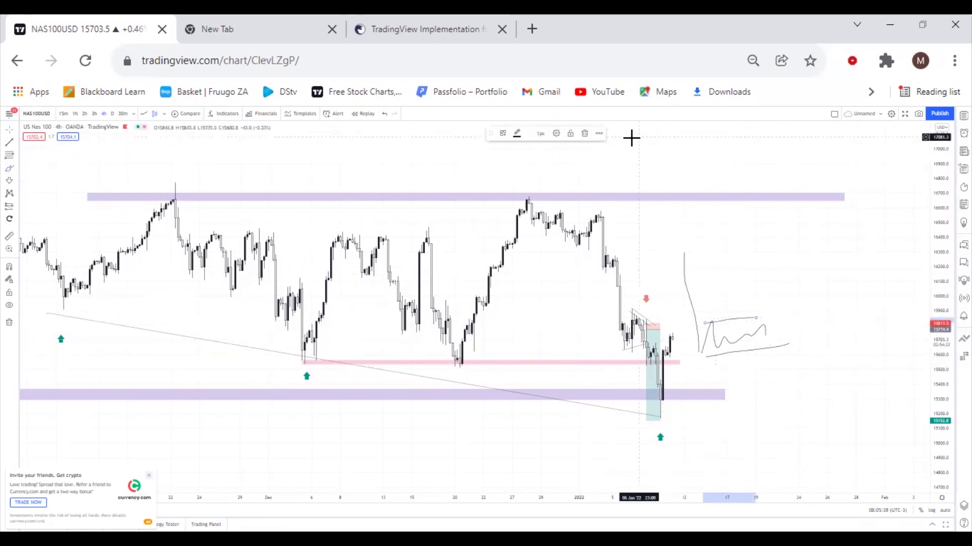
pyautogui.click(585, 134)
pyautogui.click(735, 337)
pyautogui.click(583, 135)
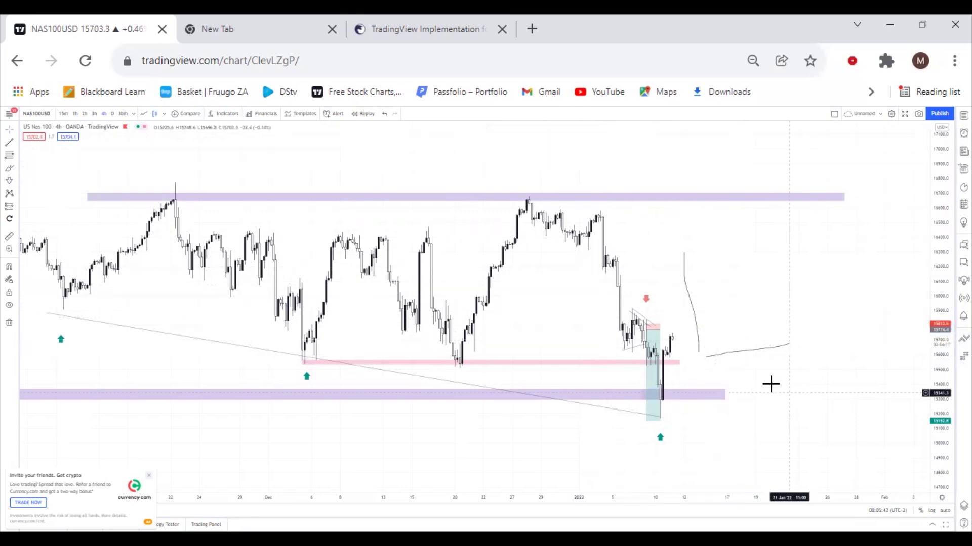
pyautogui.click(744, 351)
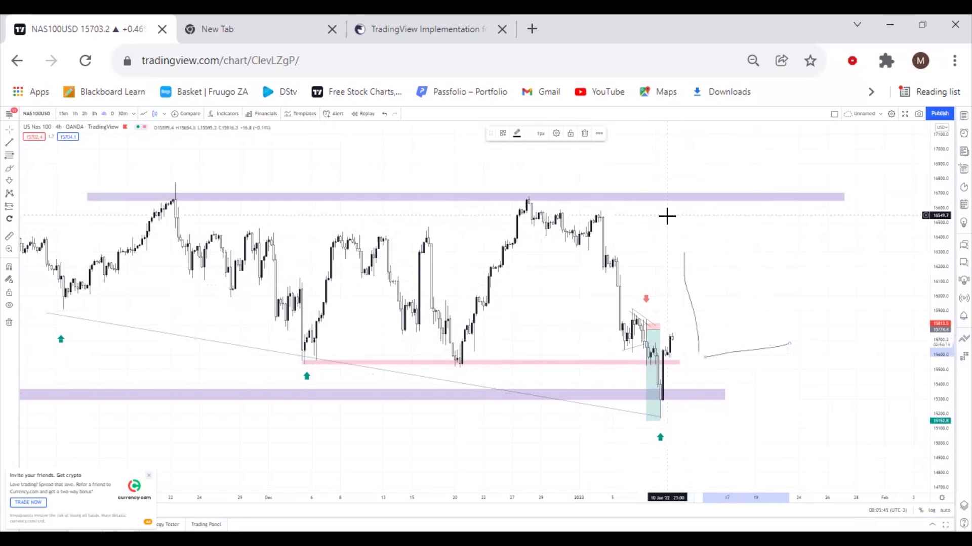
pyautogui.press('Delete')
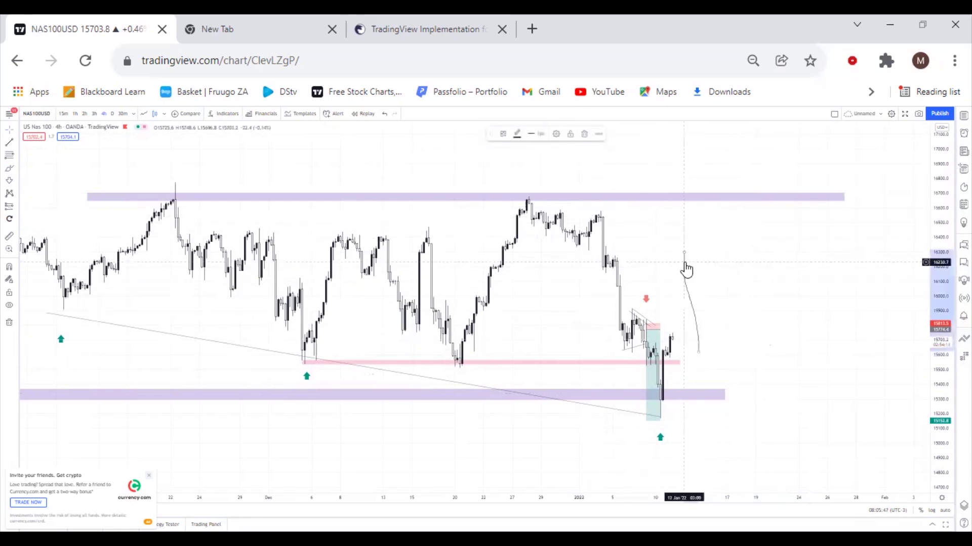
pyautogui.click(604, 363)
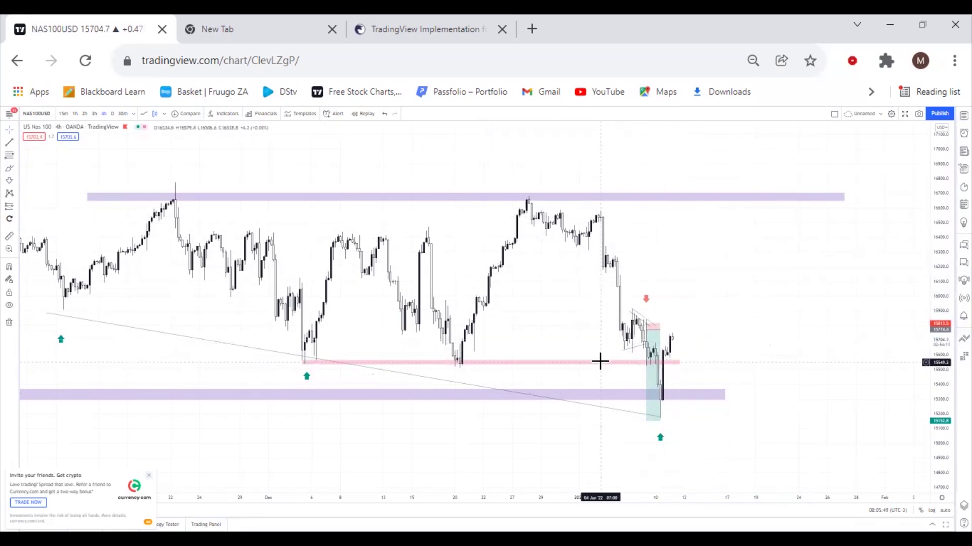
# - Move the short position slightly lower and later in time, and delete the pink support zone along the December lows
pyautogui.click(600, 364)
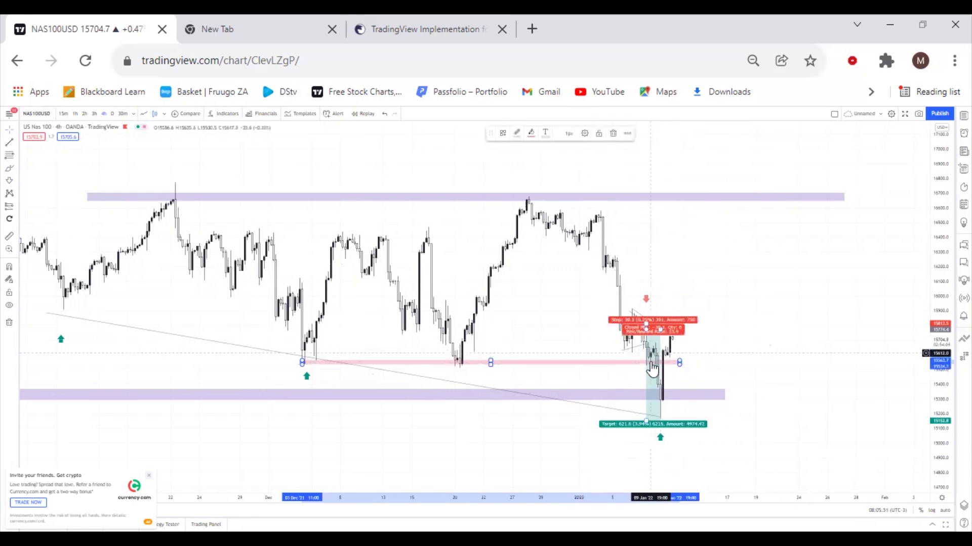
pyautogui.click(651, 369)
pyautogui.moveTo(653, 358); pyautogui.dragTo(656, 354)
pyautogui.click(735, 352)
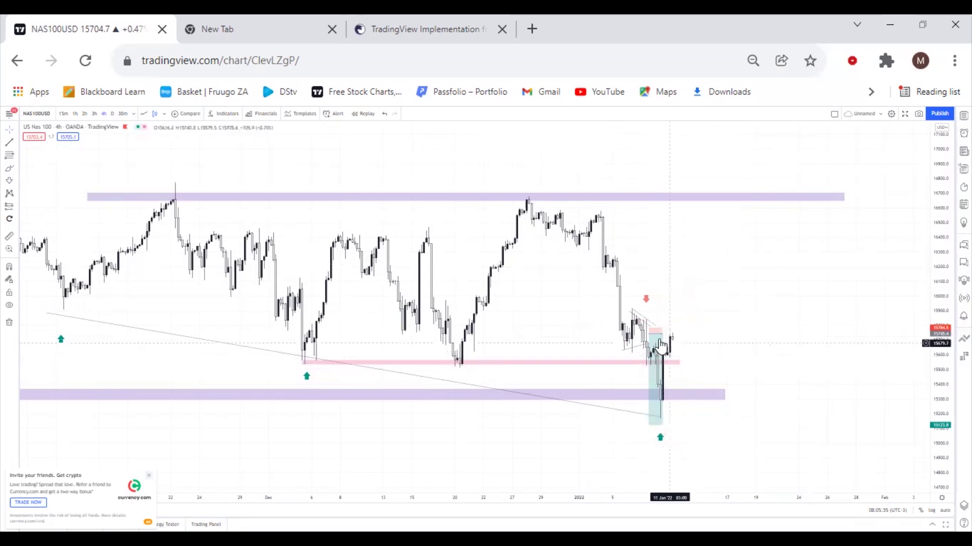
pyautogui.click(526, 363)
pyautogui.click(612, 135)
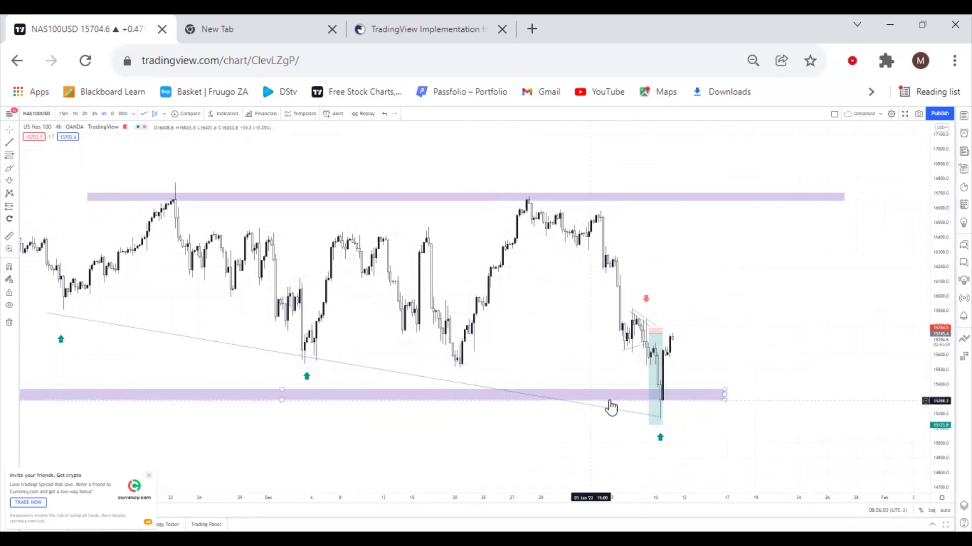
# - Draw an arrow rising from the lower purple zone, just after the latest candles, to a point below the upper purple zone
pyautogui.scroll(-5, 685, 393)
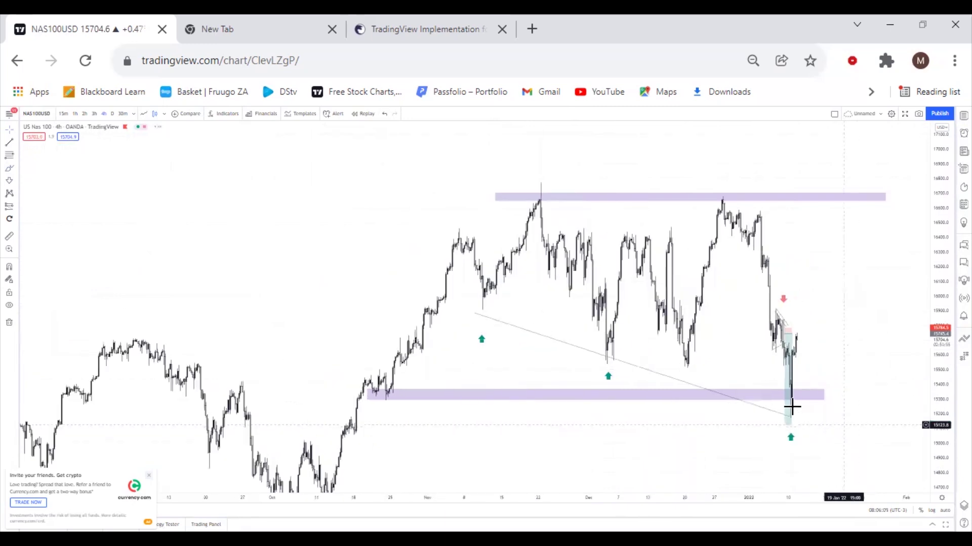
pyautogui.scroll(2, 723, 393)
pyautogui.scroll(2, 785, 347)
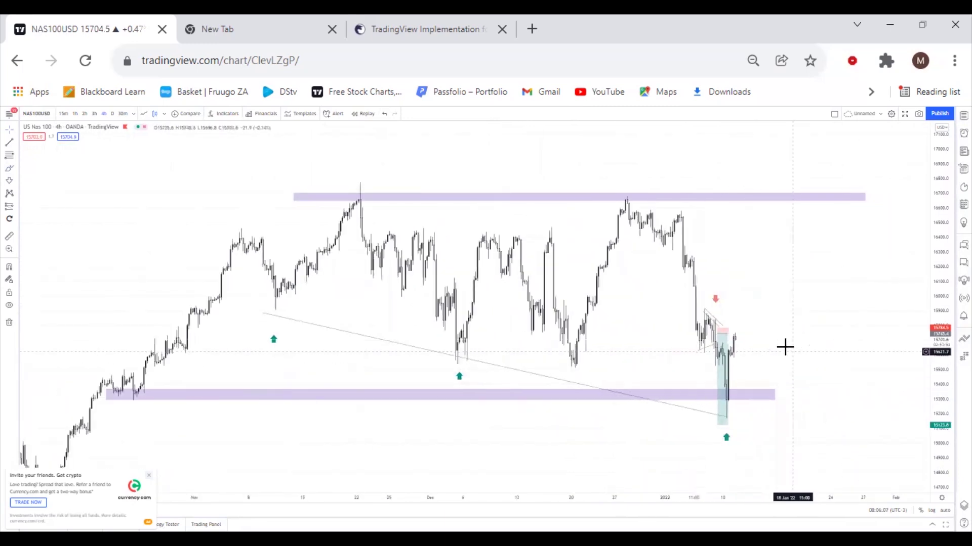
pyautogui.scroll(-2, 99, 219)
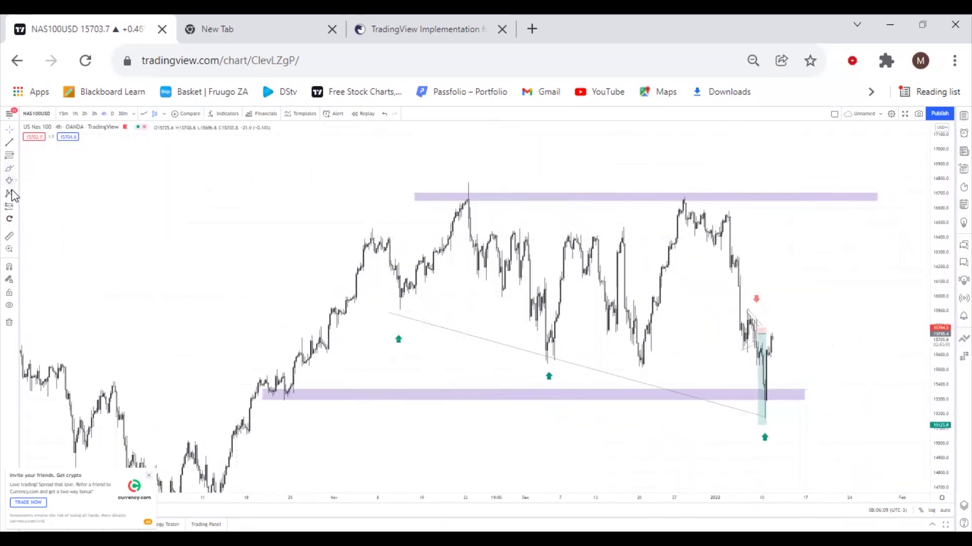
pyautogui.click(15, 142)
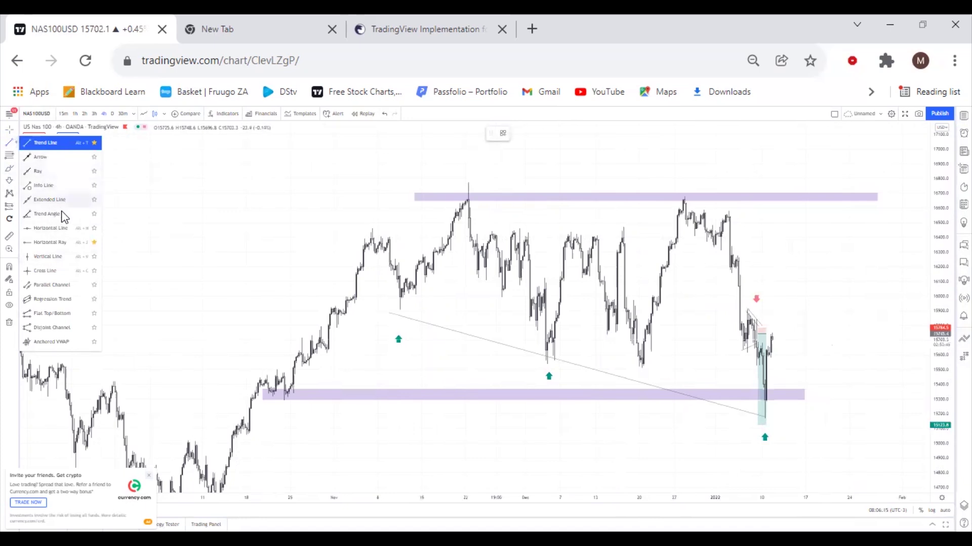
pyautogui.click(51, 151)
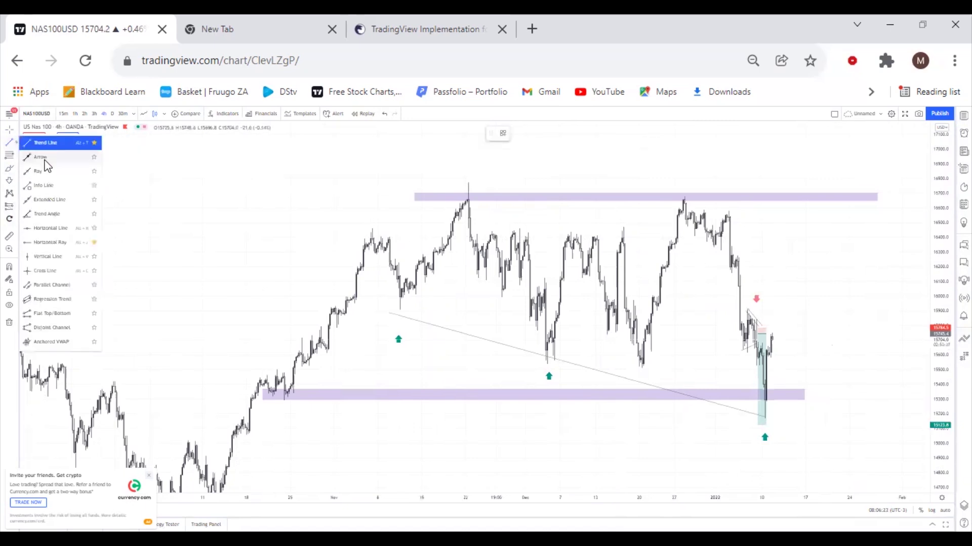
pyautogui.click(782, 388)
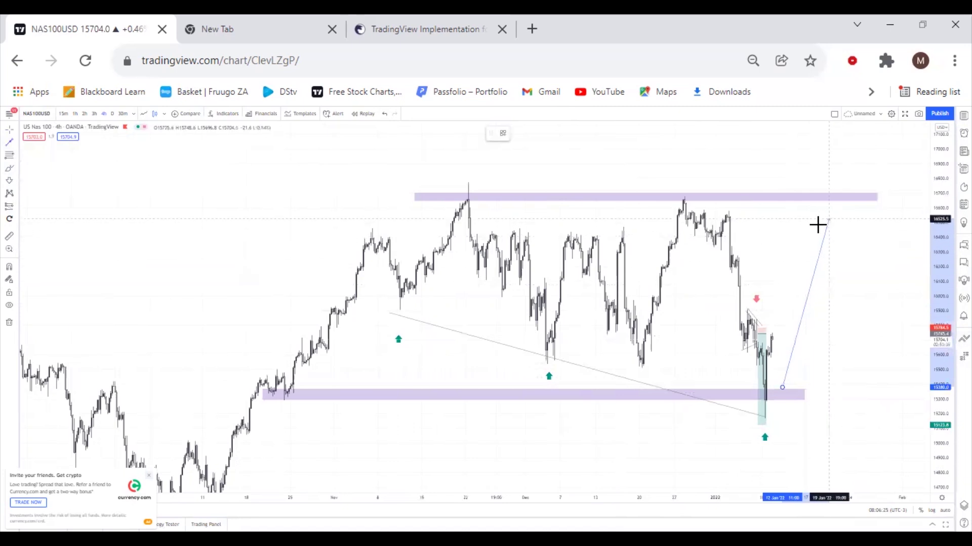
pyautogui.click(816, 233)
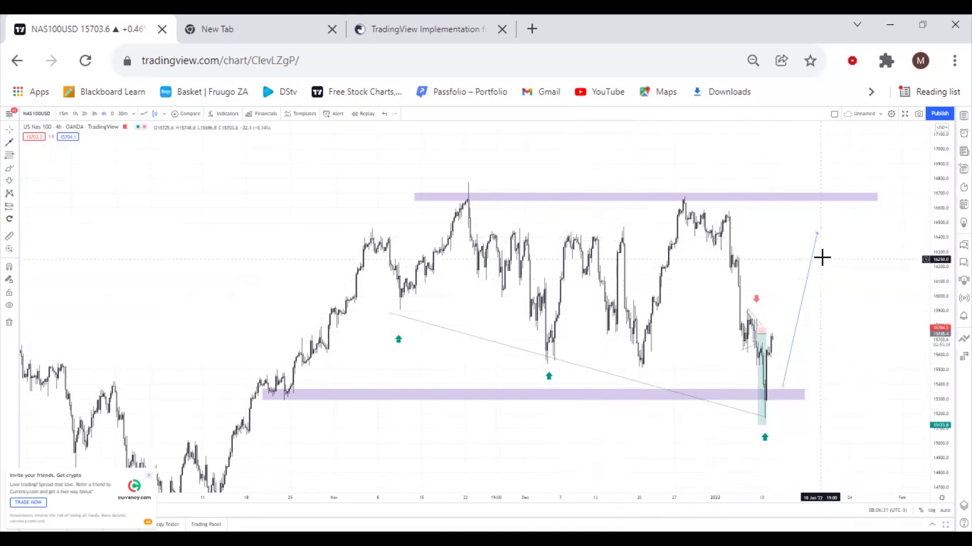
pyautogui.click(817, 233)
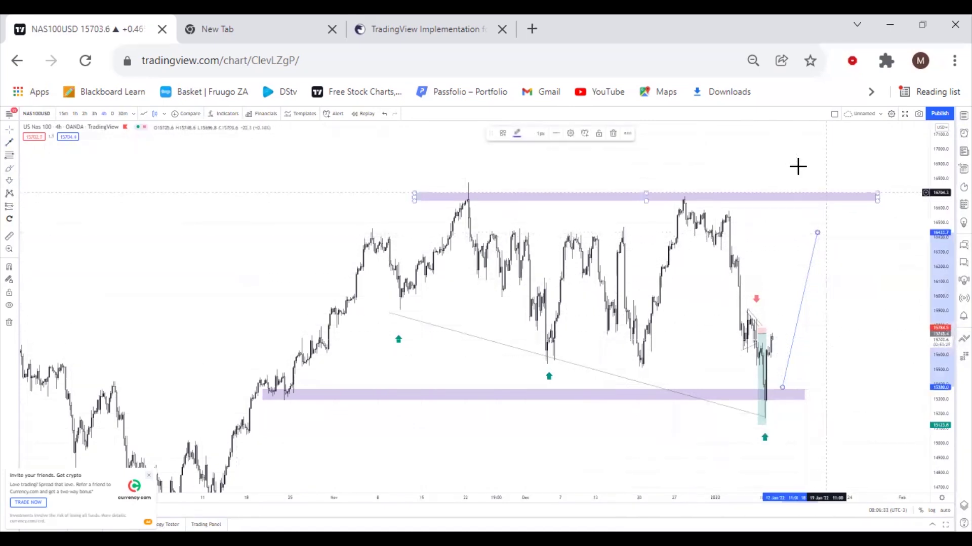
# - Measure the potential upward price move beside the latest candles along the rising arrow, and dismiss the measurement
pyautogui.click(11, 236)
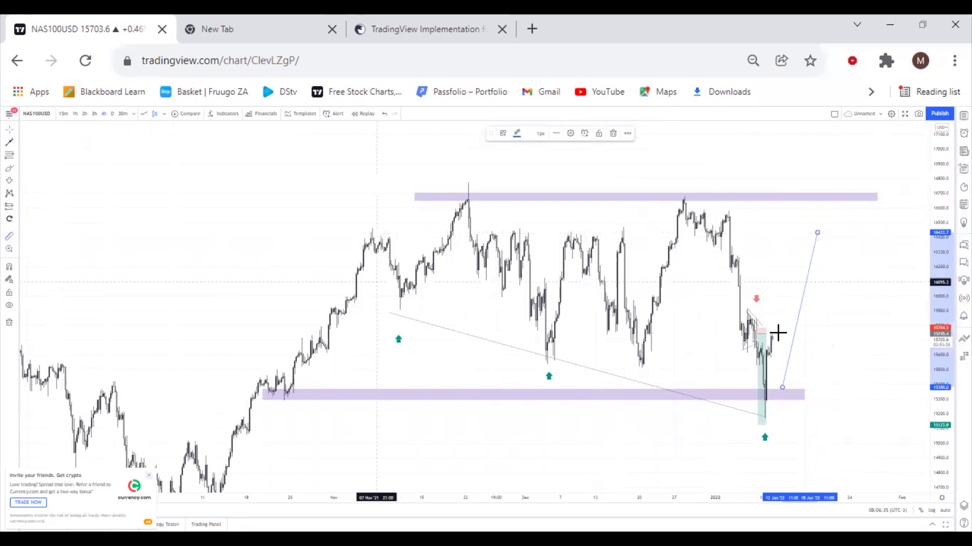
pyautogui.click(785, 355)
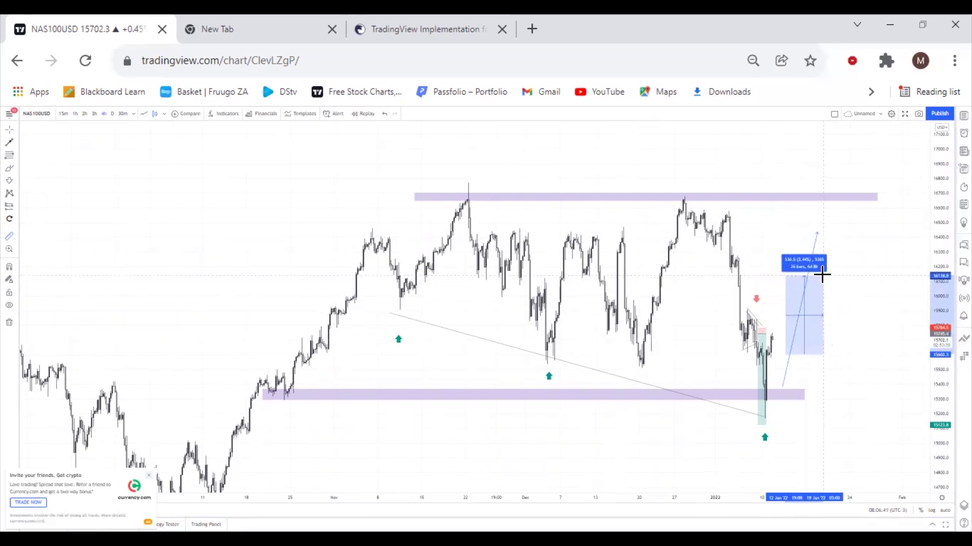
pyautogui.click(840, 273)
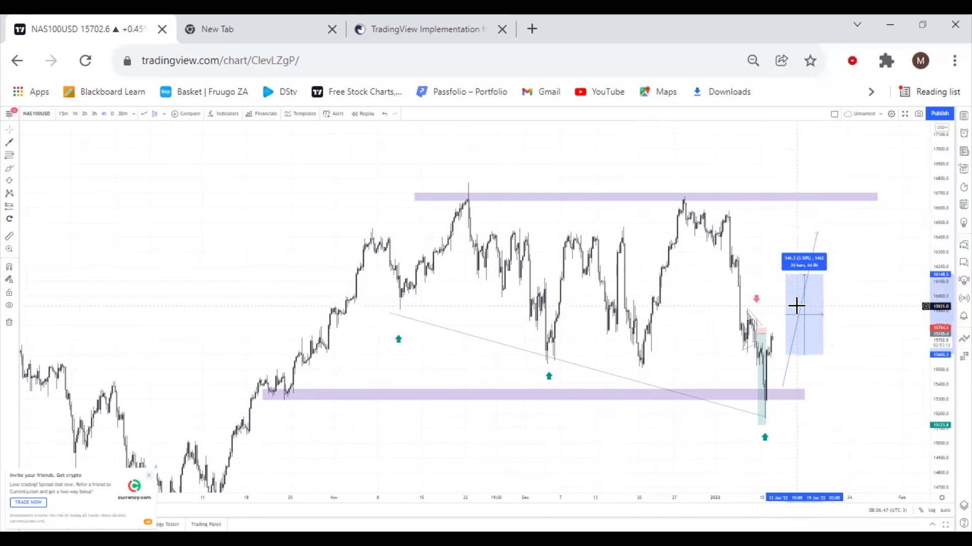
pyautogui.click(858, 302)
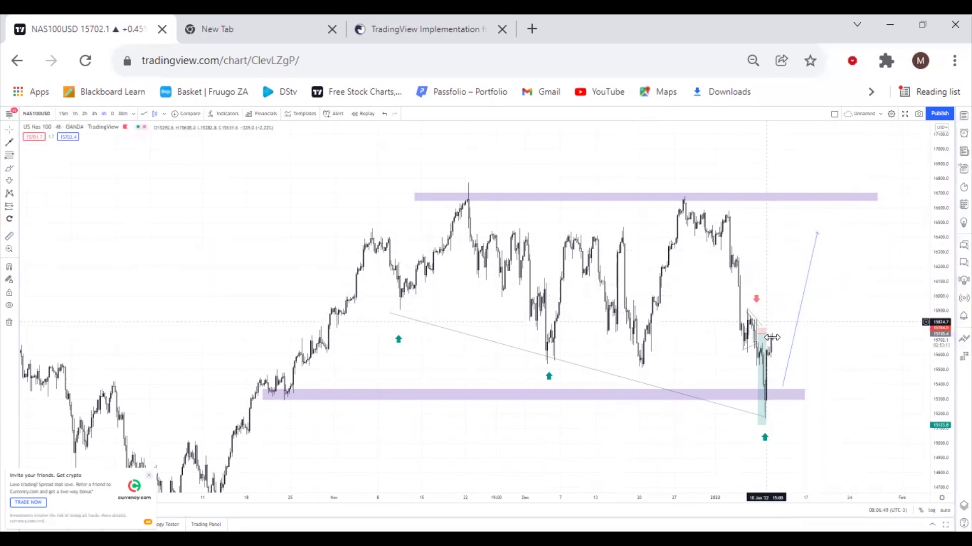
# - Delete the rising arrow between the two purple zones
pyautogui.scroll(3, 768, 326)
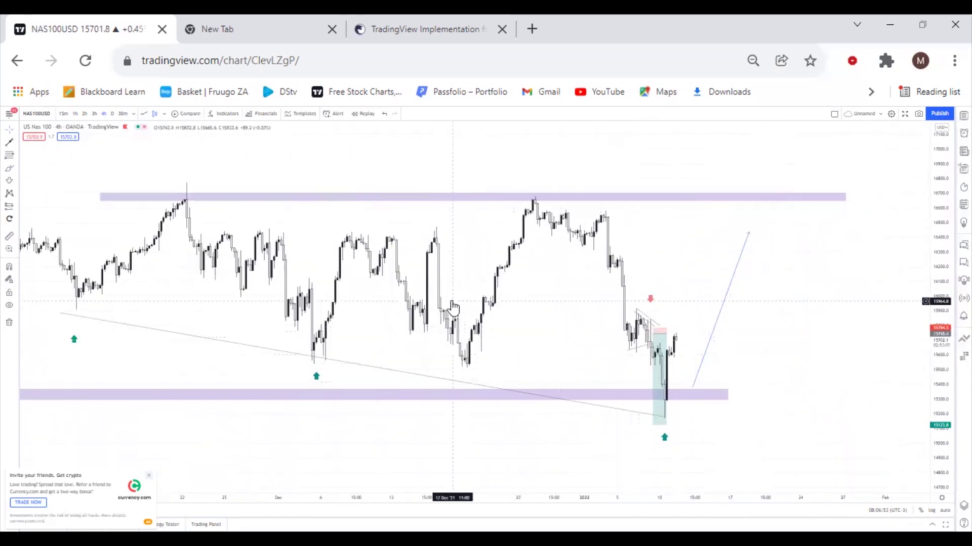
pyautogui.click(724, 309)
pyautogui.click(613, 134)
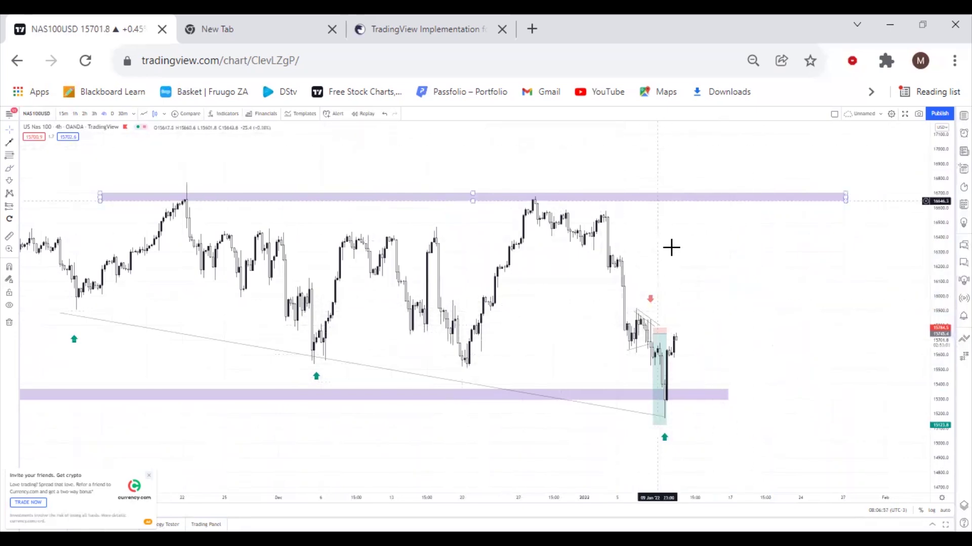
# - Switch the chart to the 1-hour timeframe, stretch its price scale, and delete the short position
pyautogui.click(74, 114)
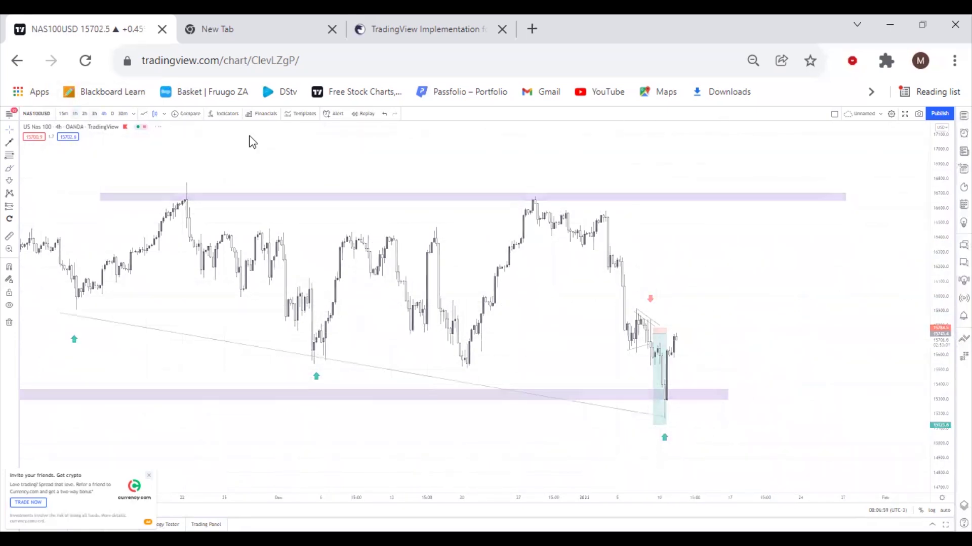
pyautogui.moveTo(945, 373); pyautogui.dragTo(943, 284)
pyautogui.moveTo(794, 340); pyautogui.dragTo(770, 298)
pyautogui.click(585, 379)
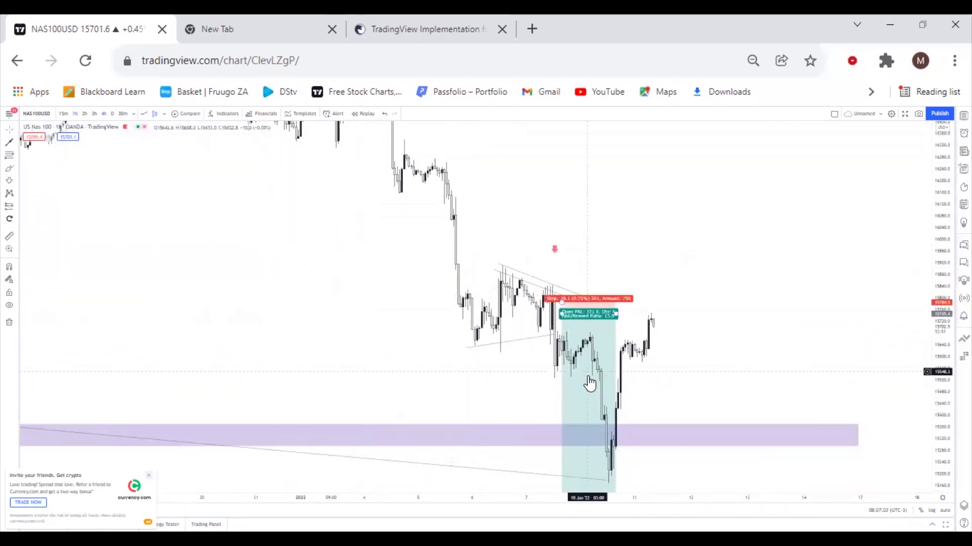
pyautogui.click(589, 136)
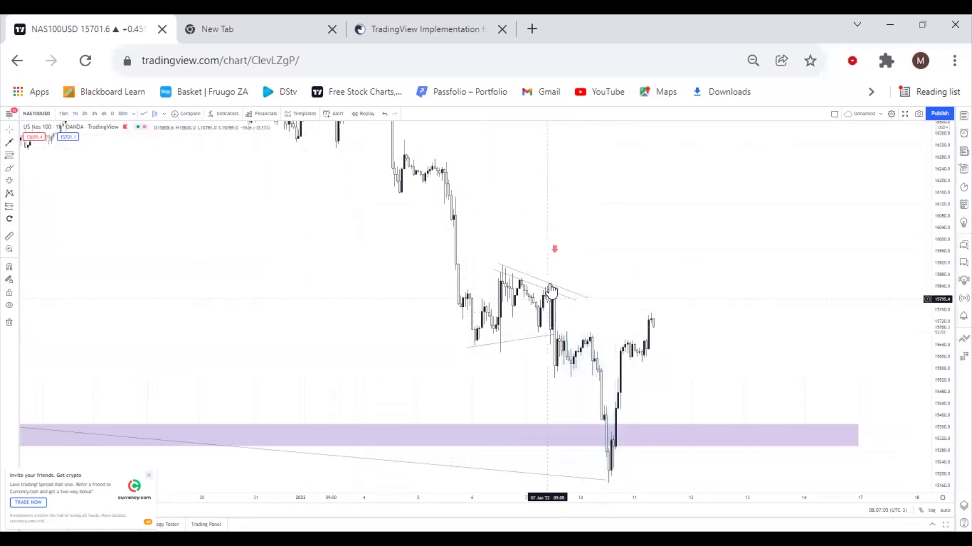
# - Delete the red down arrow and the three trend lines bounding the early January consolidation
pyautogui.click(572, 292)
pyautogui.click(613, 134)
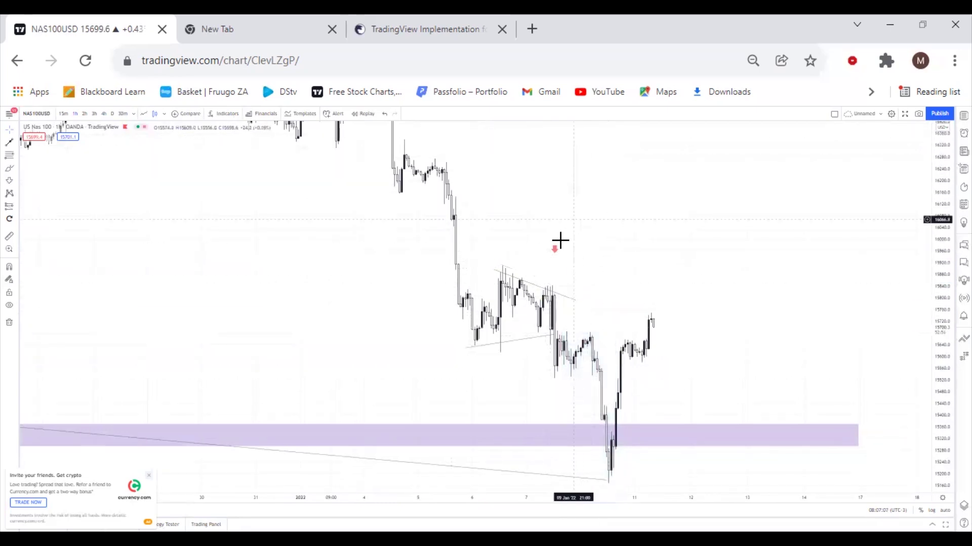
pyautogui.click(554, 249)
pyautogui.click(575, 134)
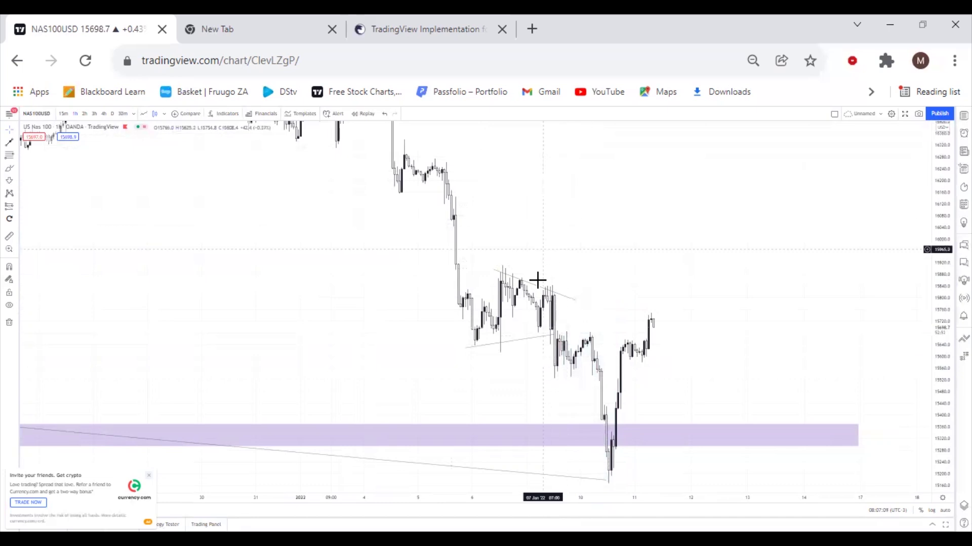
pyautogui.click(536, 284)
pyautogui.click(613, 133)
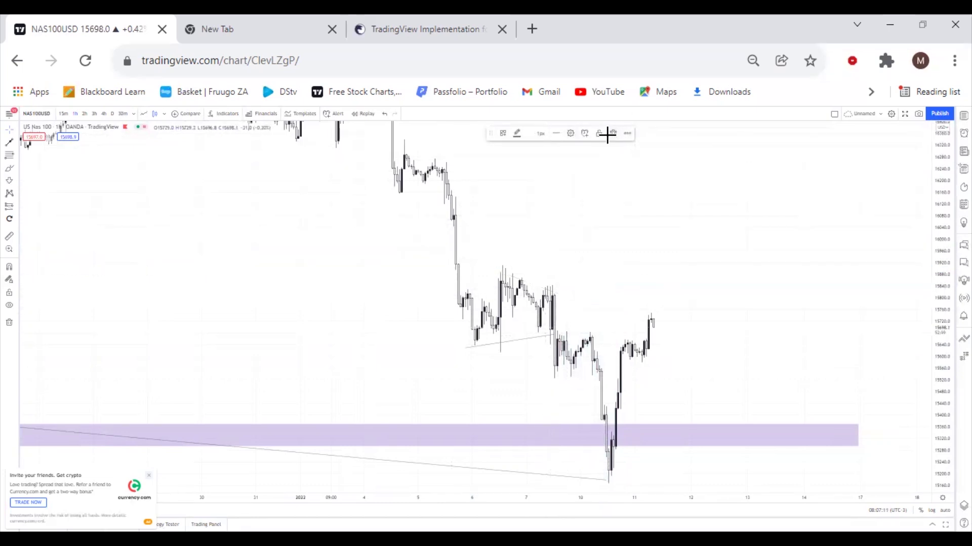
pyautogui.click(546, 342)
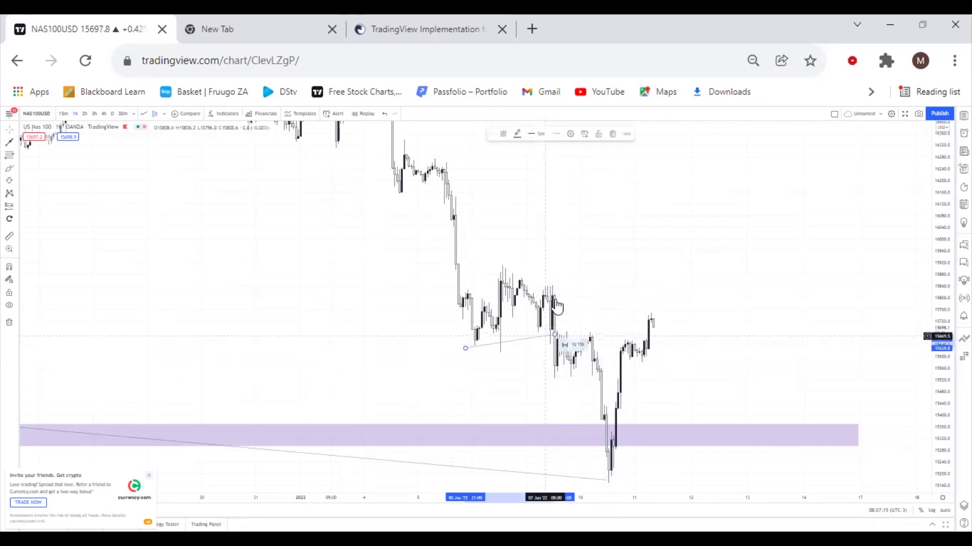
pyautogui.click(613, 134)
# - Examine the 1-hour candles of the latest drop and rebound around the lower purple zone
pyautogui.moveTo(678, 229); pyautogui.dragTo(616, 184)
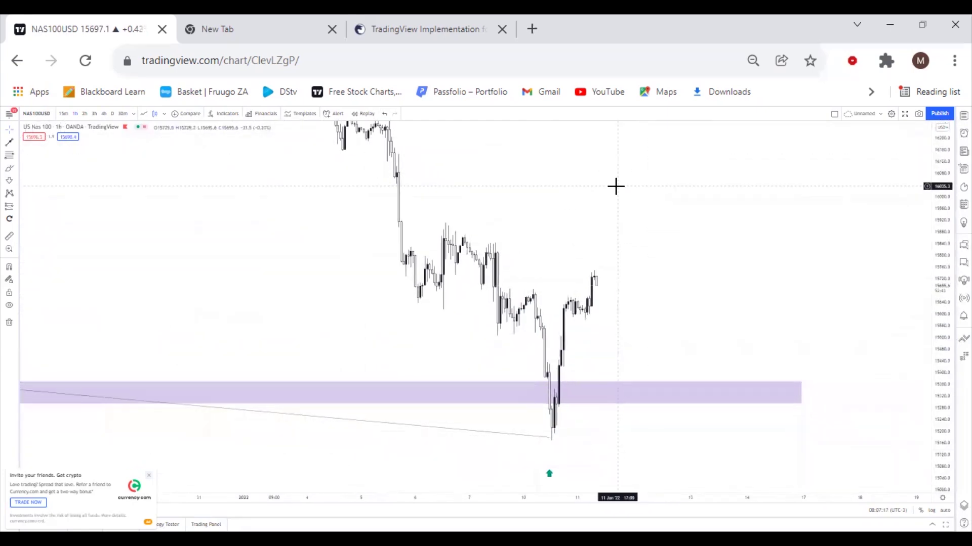
pyautogui.moveTo(720, 354); pyautogui.dragTo(610, 326)
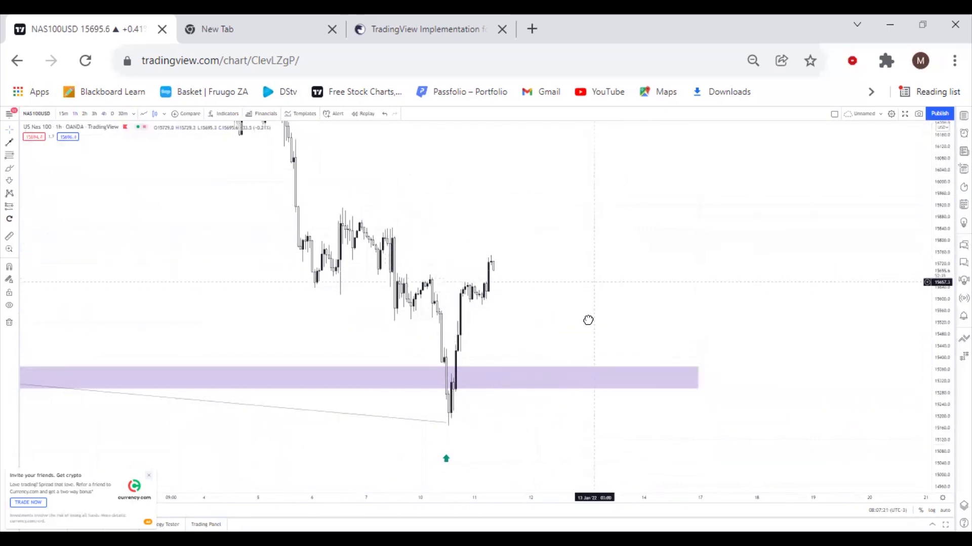
pyautogui.moveTo(590, 288); pyautogui.dragTo(547, 329)
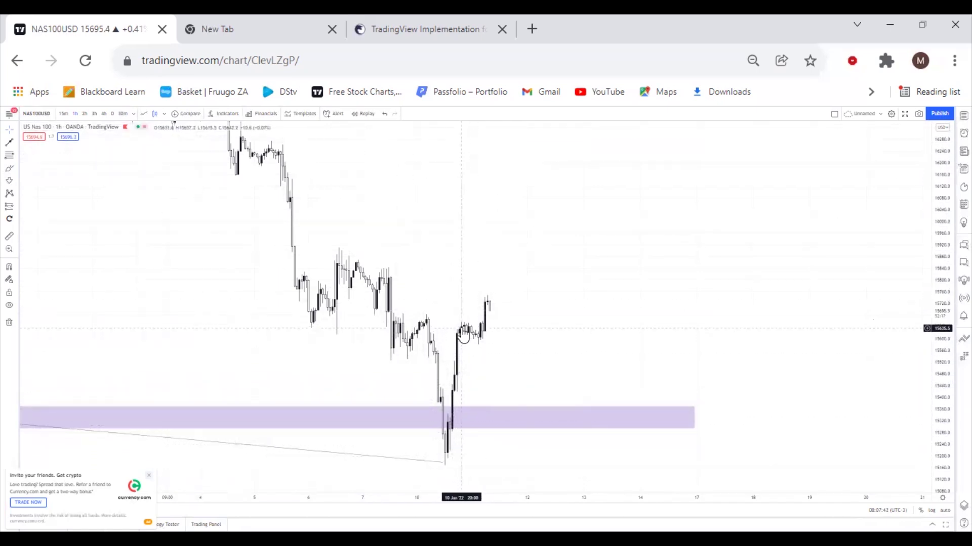
pyautogui.scroll(3, 450, 336)
pyautogui.scroll(4, 450, 336)
pyautogui.moveTo(169, 331); pyautogui.dragTo(721, 349)
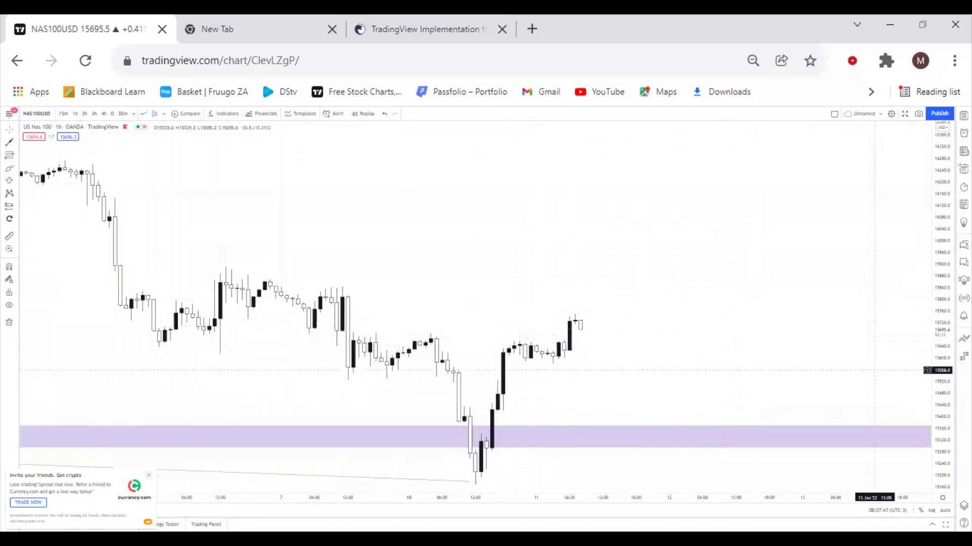
# - Switch the chart to the 15-minute timeframe and draw two falling trend lines along the lows and highs of the 10–11 January consolidation
pyautogui.moveTo(943, 424); pyautogui.dragTo(694, 312)
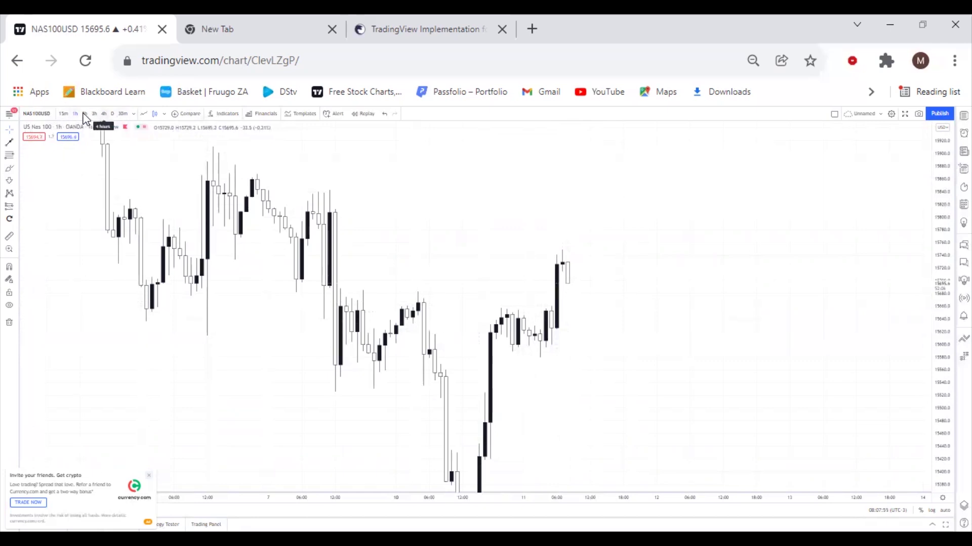
pyautogui.click(64, 114)
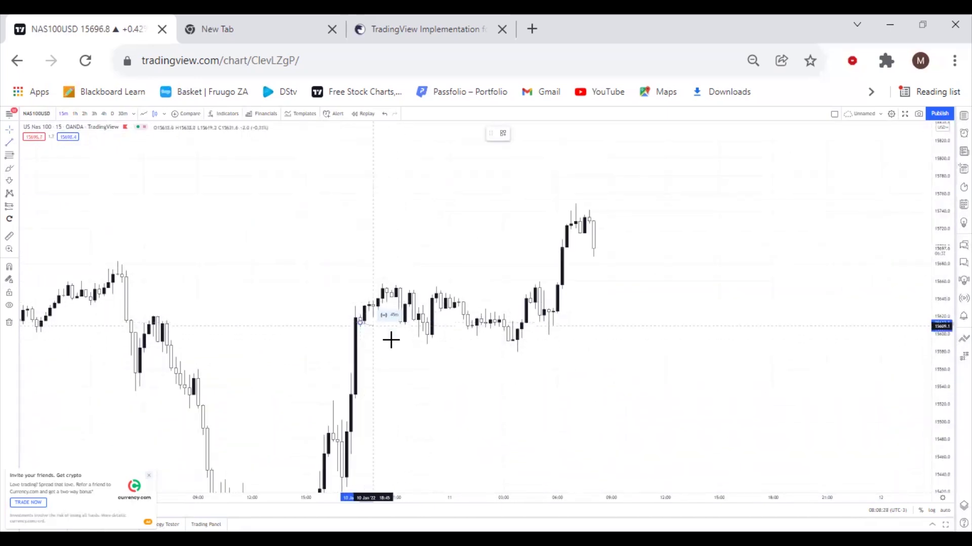
pyautogui.click(530, 353)
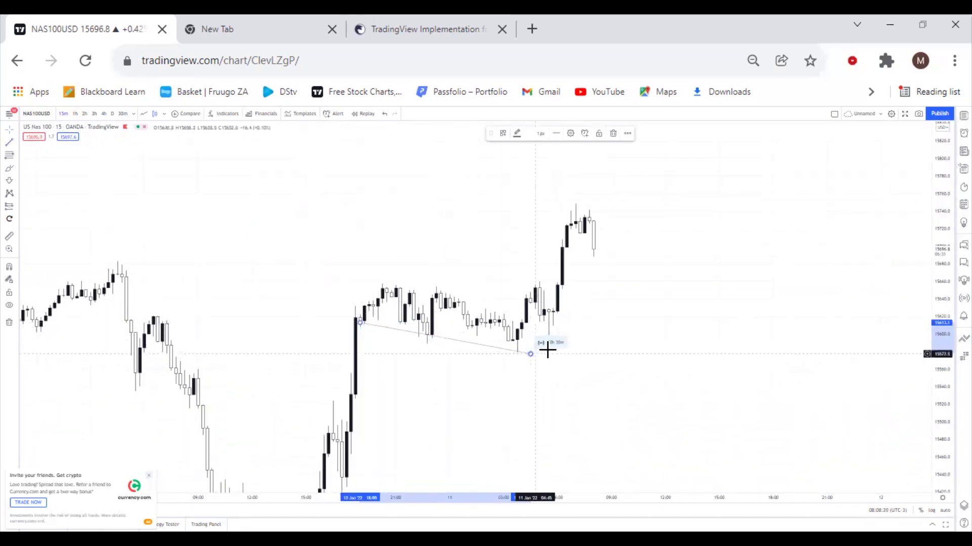
pyautogui.click(10, 142)
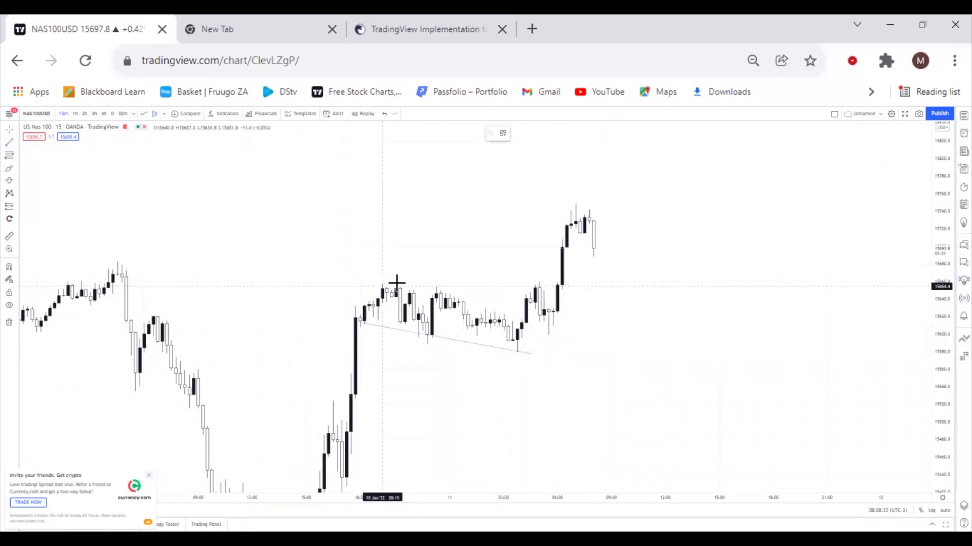
pyautogui.click(519, 302)
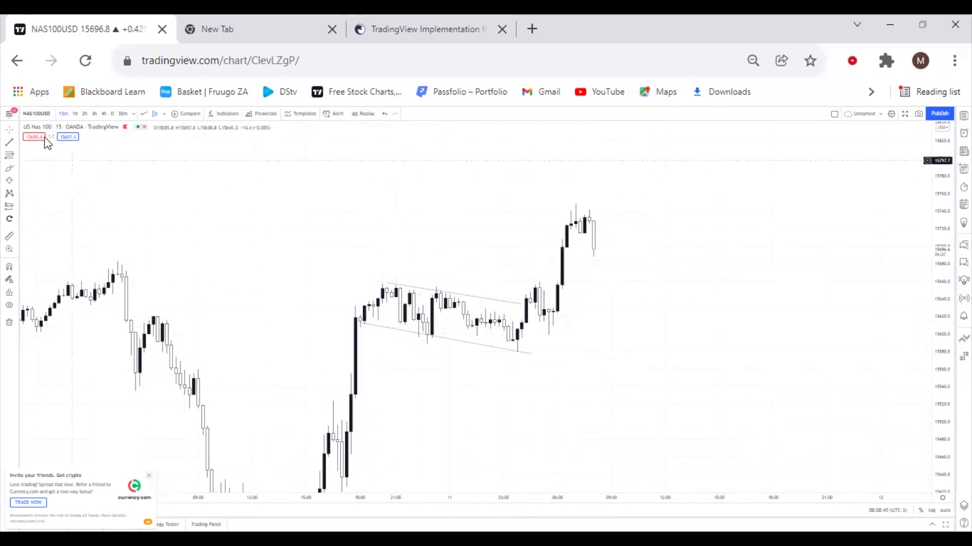
# - Switch the chart to the 5-minute timeframe with the whole falling channel and the following rally in view
pyautogui.click(133, 113)
pyautogui.click(154, 221)
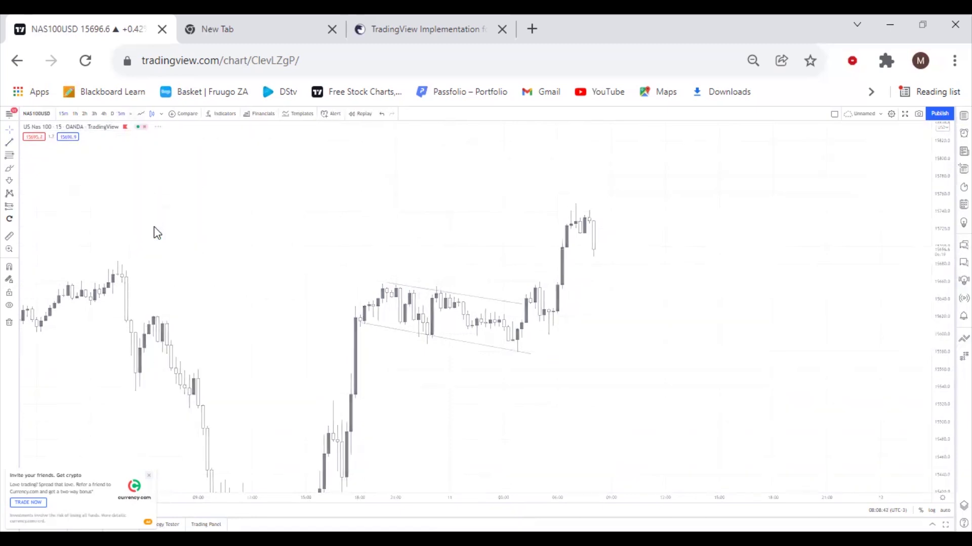
pyautogui.scroll(-5, 167, 299)
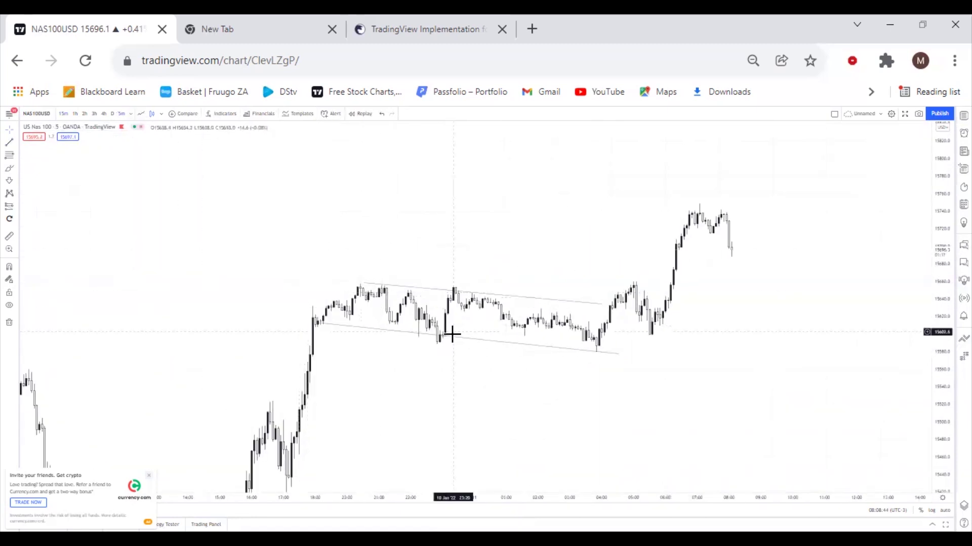
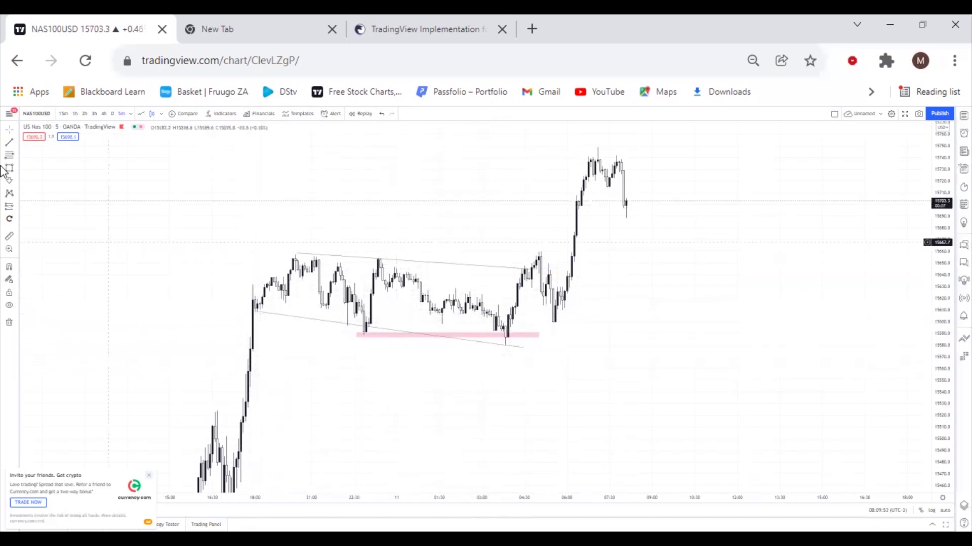
# - Place Arrow Mark Up symbols below the three lows along the lower trend line of the falling channel
pyautogui.click(16, 183)
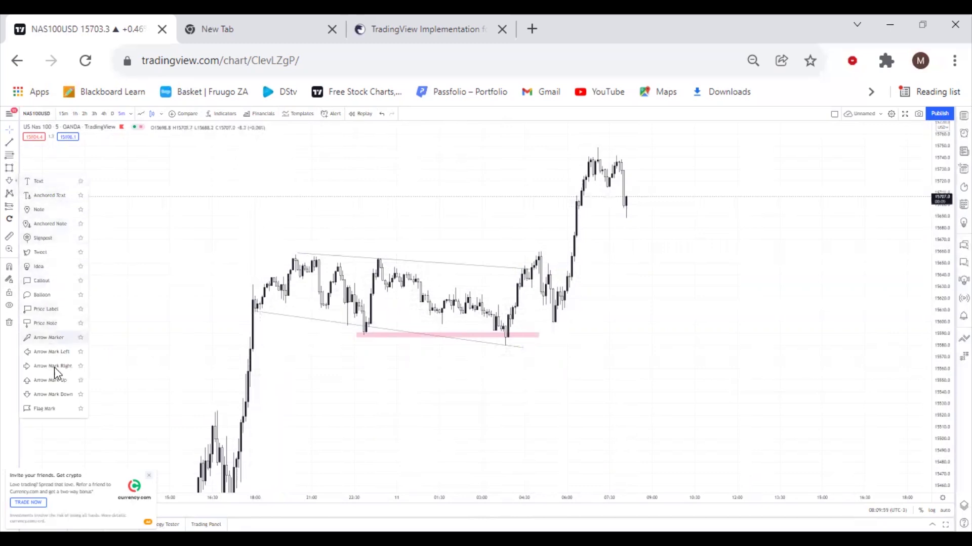
pyautogui.click(41, 383)
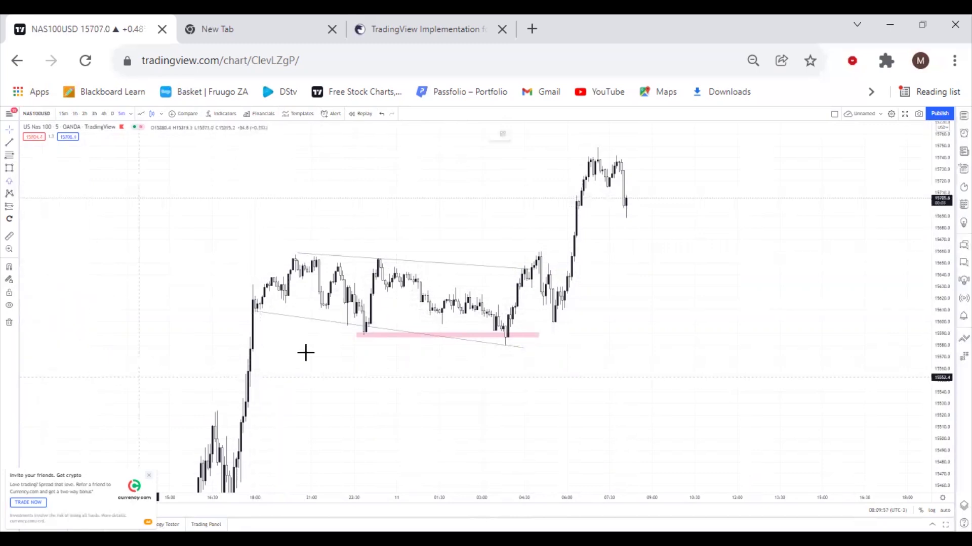
pyautogui.click(259, 320)
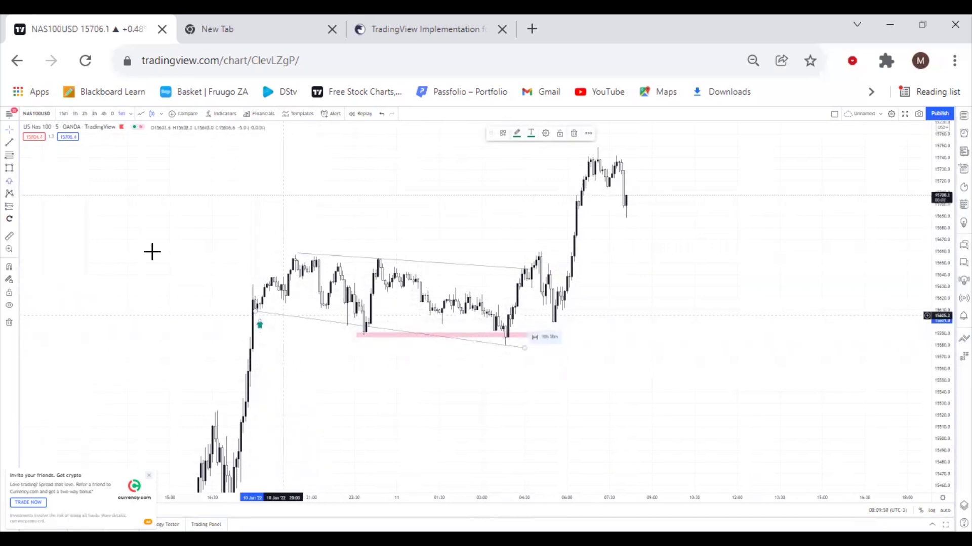
pyautogui.click(9, 181)
pyautogui.click(363, 350)
pyautogui.click(9, 183)
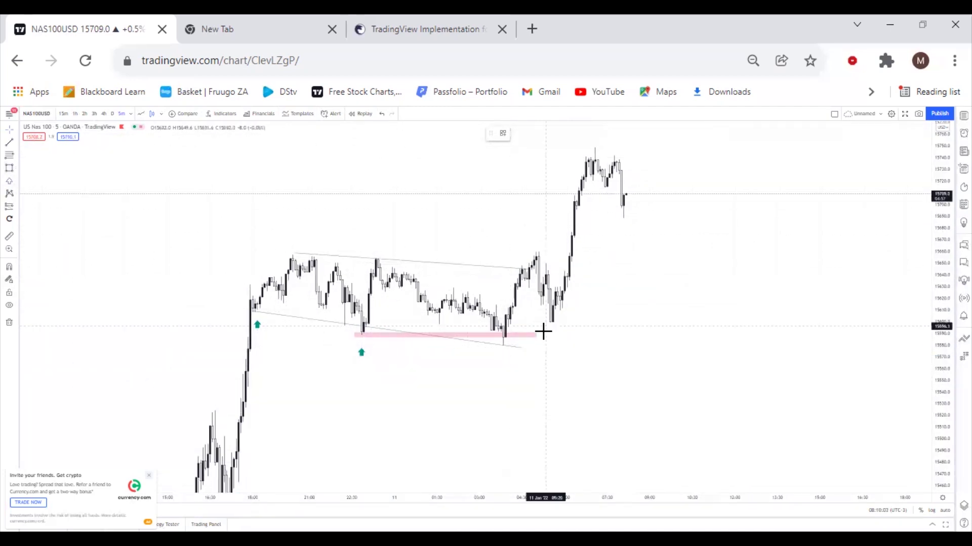
pyautogui.click(505, 360)
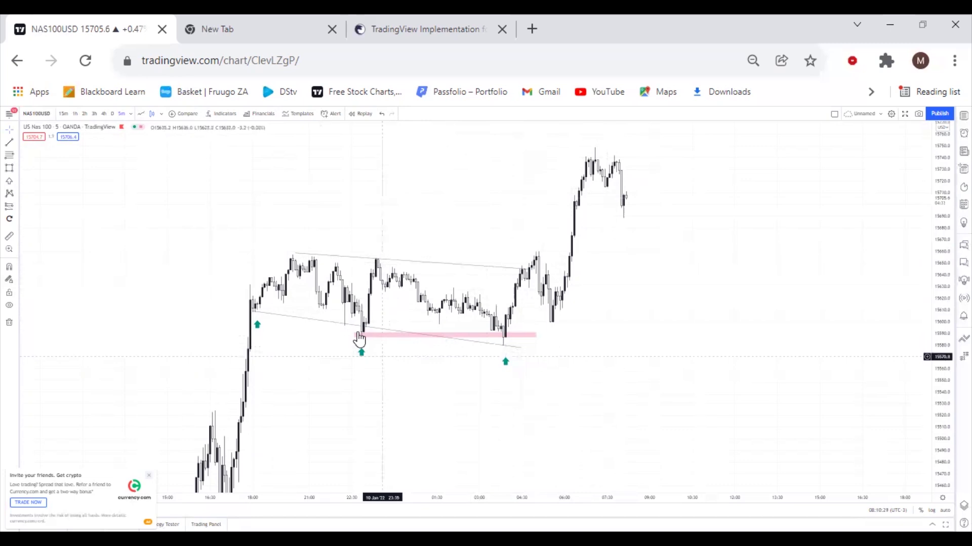
# - Place a long position at the third arrowed low, with the stop about 15.7 points below entry and the target about 150.5 points above
pyautogui.click(17, 207)
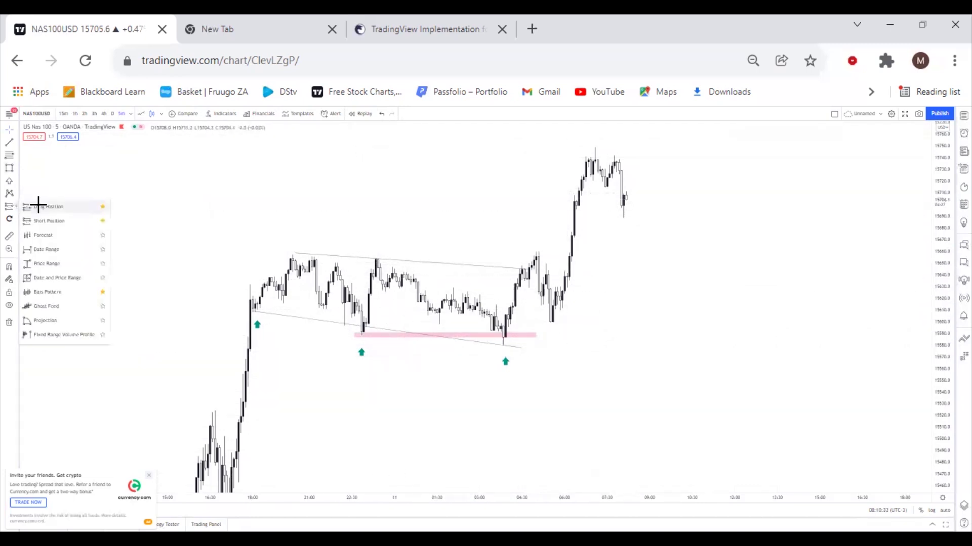
pyautogui.click(38, 206)
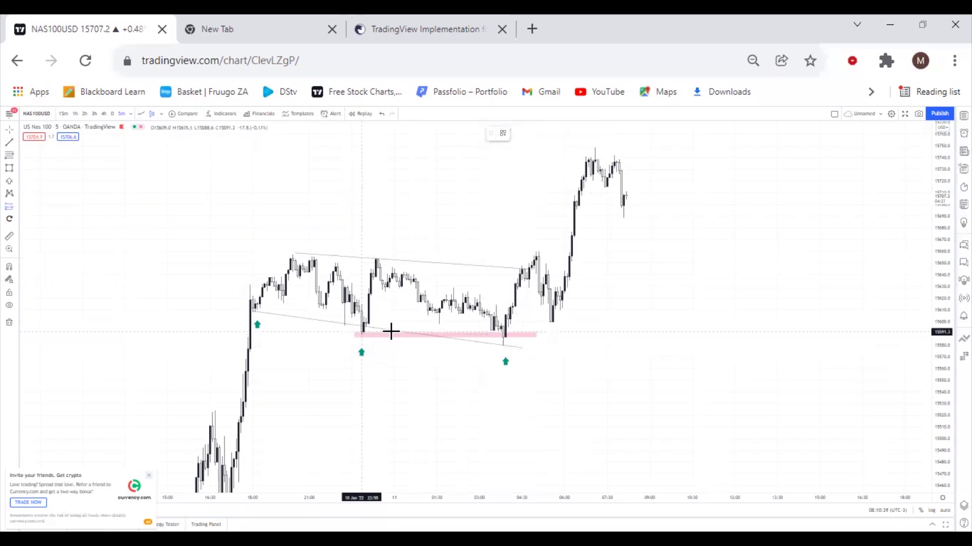
pyautogui.click(506, 322)
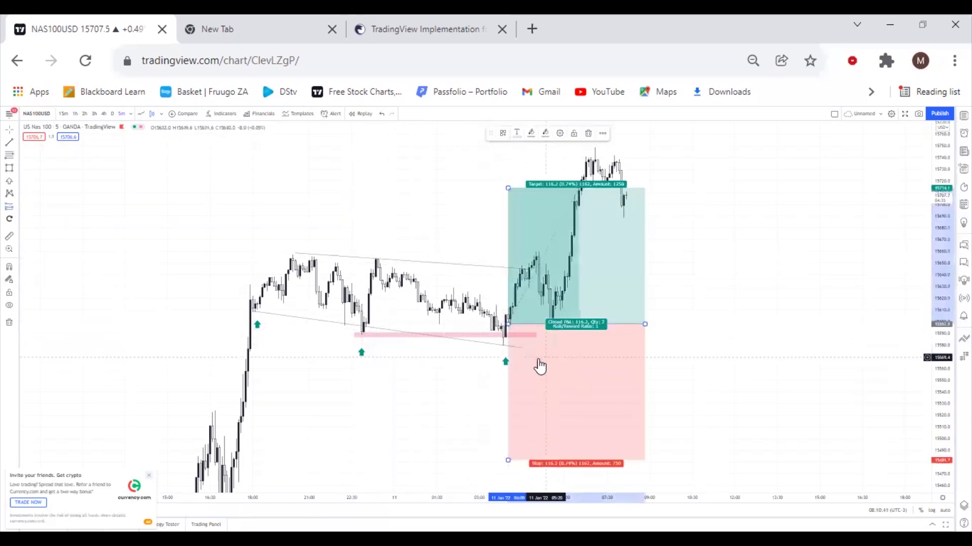
pyautogui.moveTo(507, 455); pyautogui.dragTo(508, 342)
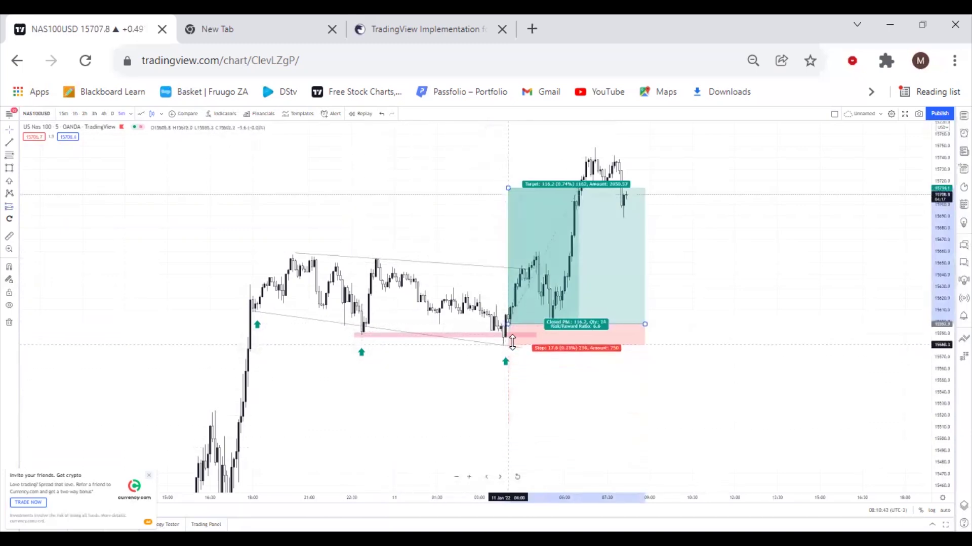
pyautogui.moveTo(508, 188); pyautogui.dragTo(508, 148)
# - Delete the long position drawn over the rally
pyautogui.moveTo(767, 211); pyautogui.dragTo(727, 225)
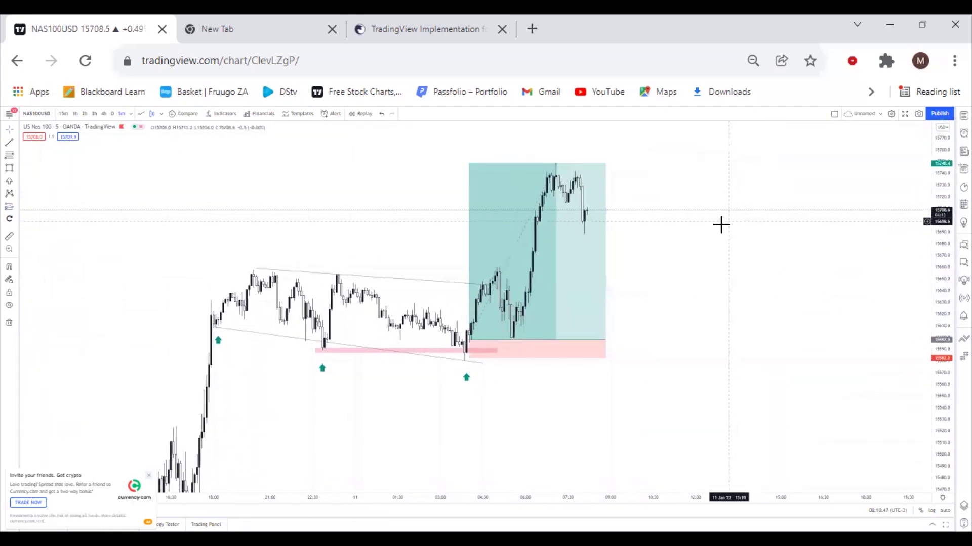
pyautogui.scroll(-4, 717, 243)
pyautogui.moveTo(805, 247); pyautogui.dragTo(760, 234)
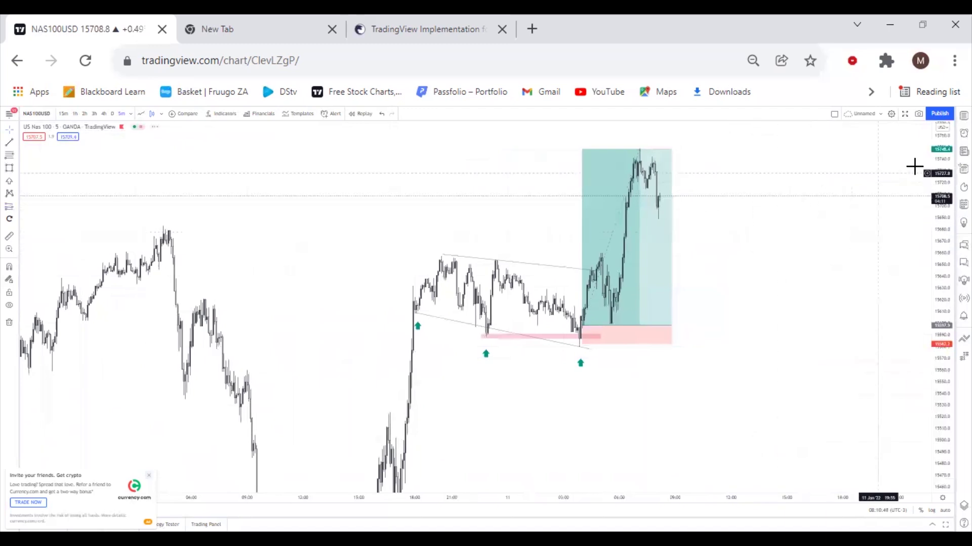
pyautogui.moveTo(937, 208); pyautogui.dragTo(935, 255)
pyautogui.scroll(2, 752, 270)
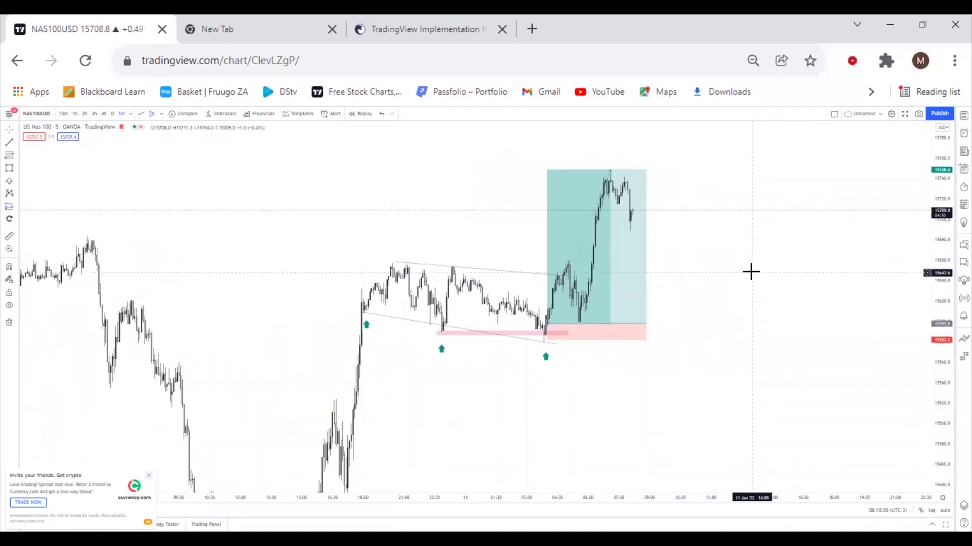
pyautogui.click(609, 268)
pyautogui.click(589, 133)
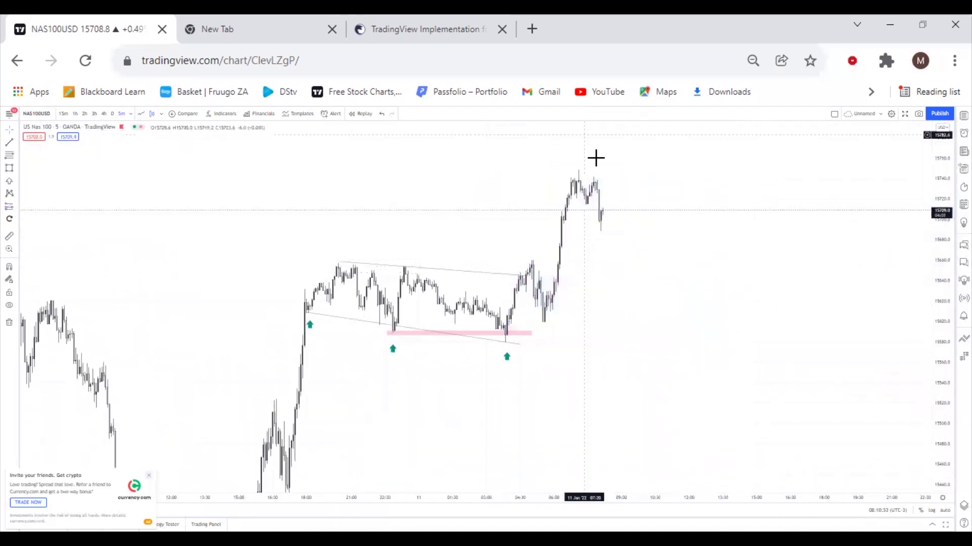
# - Sketch with the Brush a path up the latest rally, through a wavy consolidation and into a projected rise above the recent high
pyautogui.moveTo(614, 178); pyautogui.dragTo(503, 232)
pyautogui.scroll(1, 609, 310)
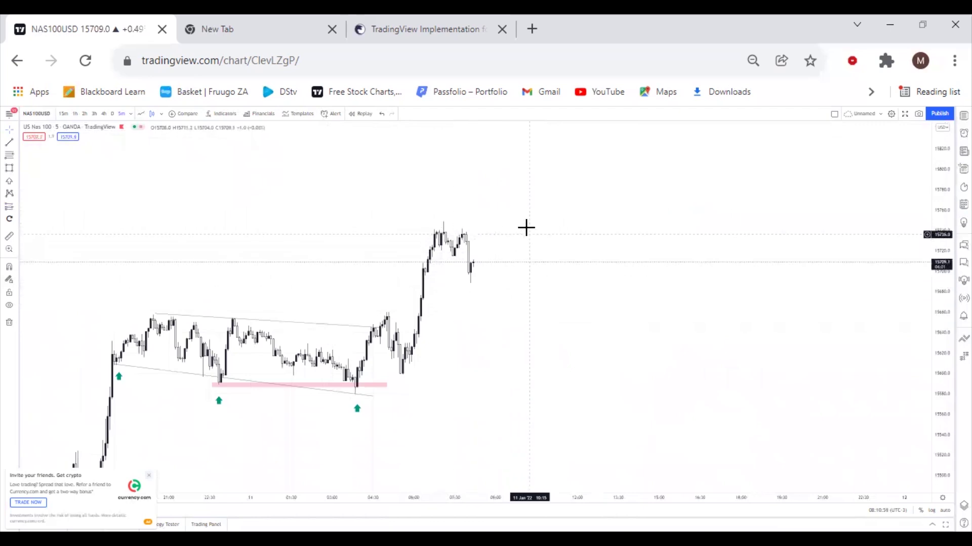
pyautogui.moveTo(459, 216); pyautogui.dragTo(456, 199)
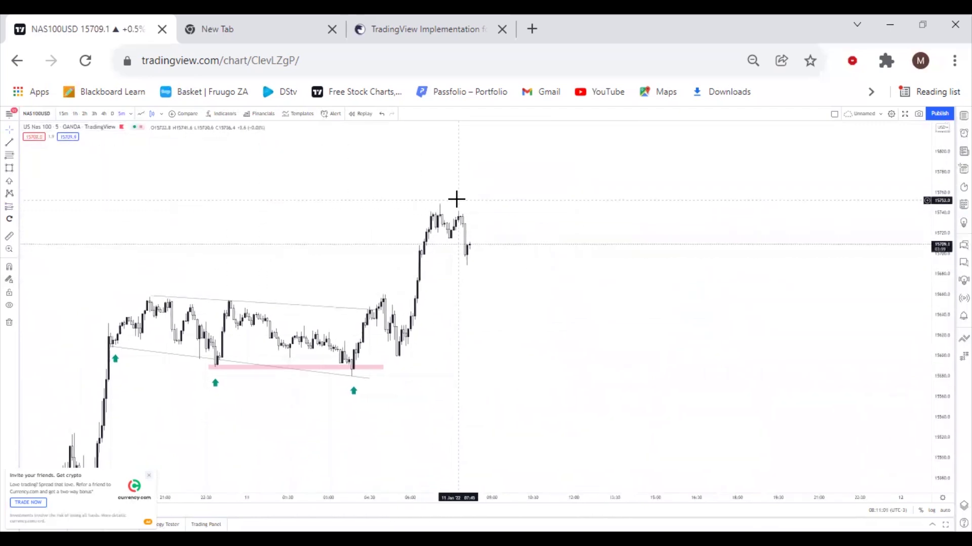
pyautogui.click(16, 169)
pyautogui.click(27, 171)
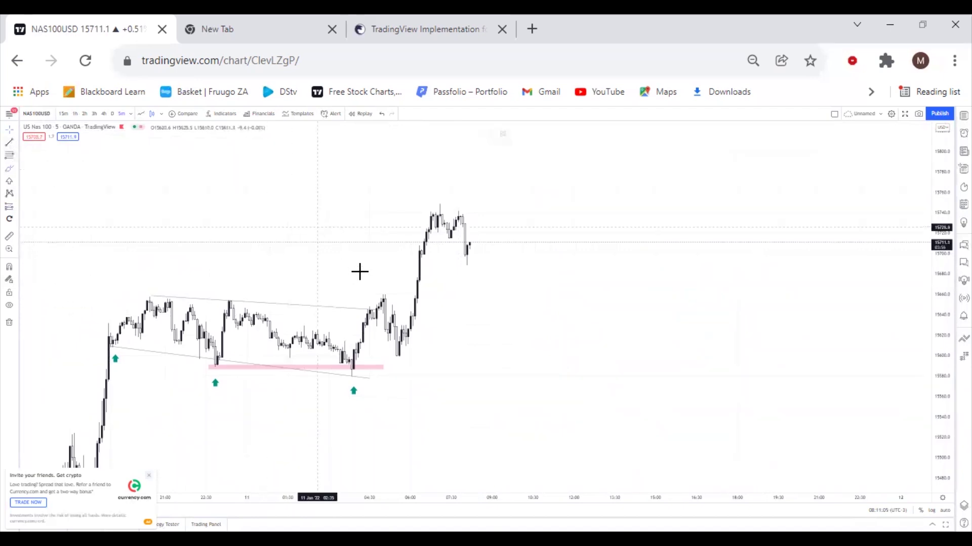
pyautogui.moveTo(408, 351)
pyautogui.mouseDown()
pyautogui.moveTo(441, 232)
pyautogui.moveTo(471, 249)
pyautogui.moveTo(479, 238)
pyautogui.moveTo(481, 260)
pyautogui.moveTo(487, 245)
pyautogui.moveTo(508, 250)
pyautogui.moveTo(524, 158)
pyautogui.mouseUp()
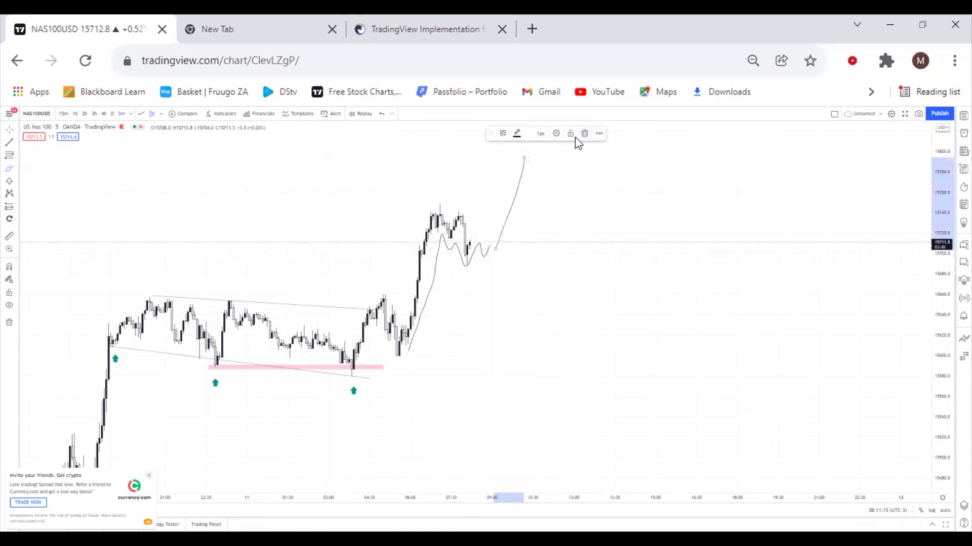
# - Delete the brush strokes sketched around the latest rally
pyautogui.click(586, 135)
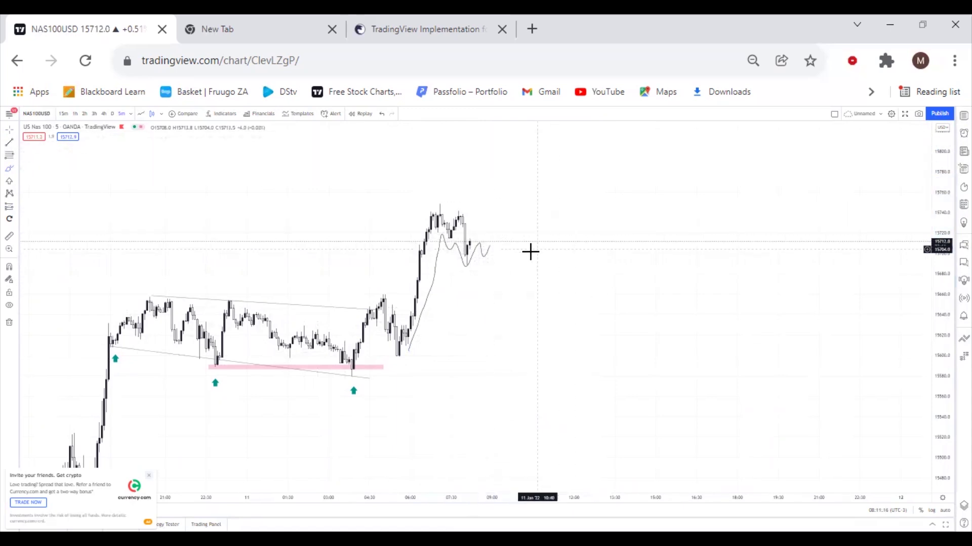
pyautogui.click(487, 262)
pyautogui.click(585, 134)
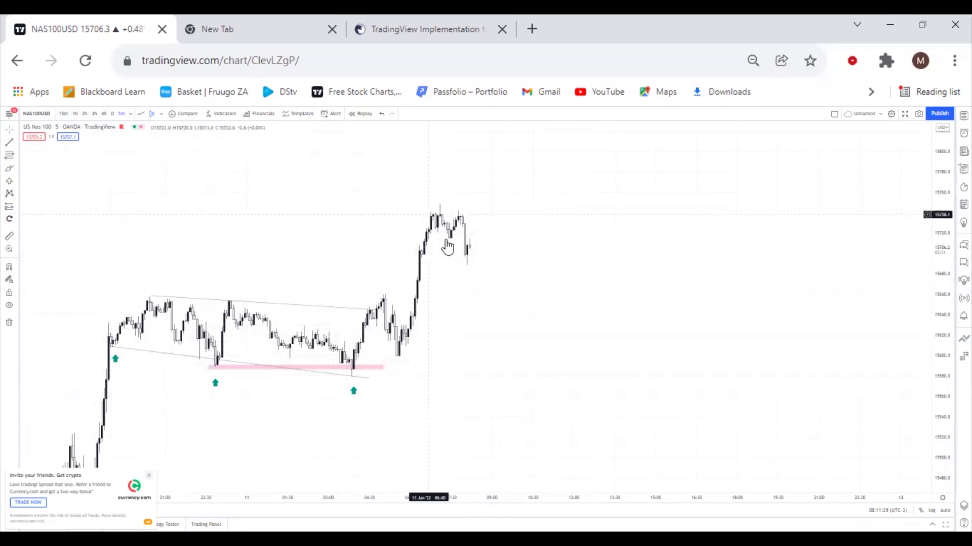
# - Draw a falling trend line beneath the lows of the small consolidation at the top of the latest rally
pyautogui.scroll(3, 449, 235)
pyautogui.scroll(2, 452, 227)
pyautogui.moveTo(192, 198); pyautogui.dragTo(675, 293)
pyautogui.moveTo(934, 384); pyautogui.dragTo(941, 272)
pyautogui.moveTo(705, 279); pyautogui.dragTo(635, 202)
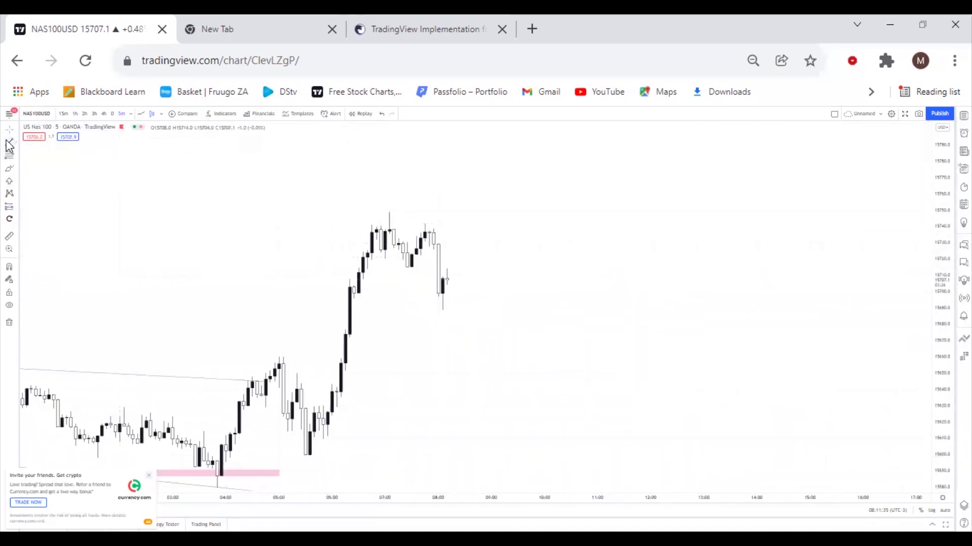
pyautogui.click(380, 250)
pyautogui.click(447, 302)
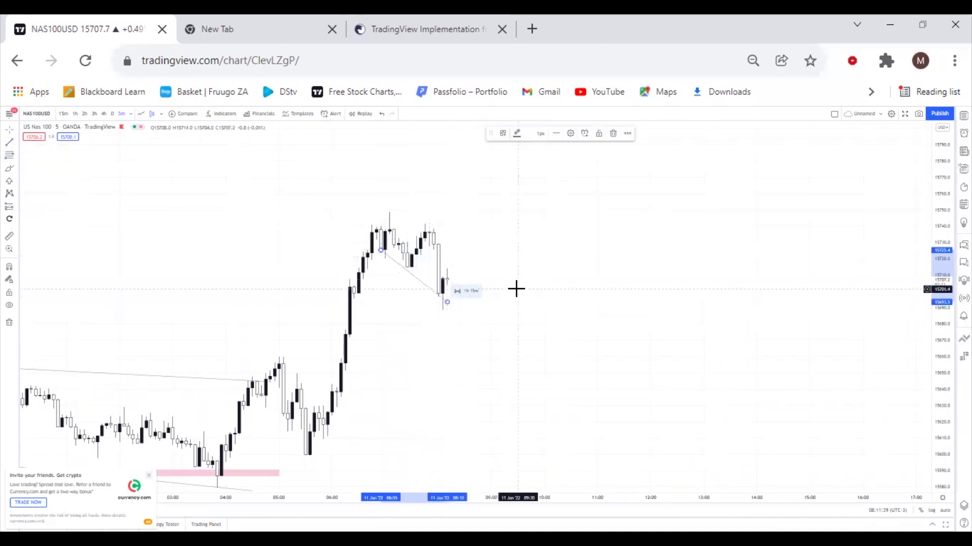
pyautogui.click(516, 289)
# - Draw a nearly horizontal trend line across the highs of the small consolidation on top of the rally
pyautogui.scroll(1, 438, 244)
pyautogui.moveTo(123, 189); pyautogui.dragTo(230, 231)
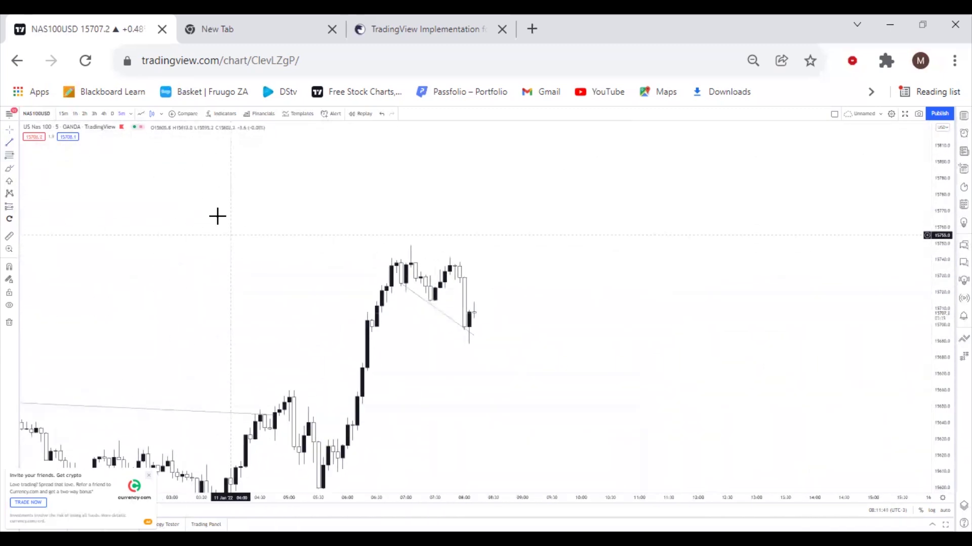
pyautogui.click(9, 144)
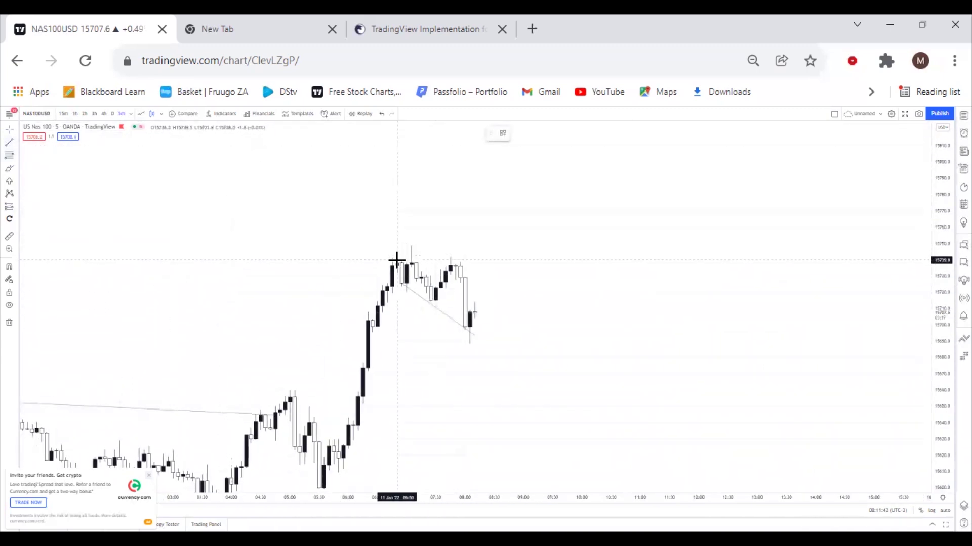
pyautogui.click(476, 262)
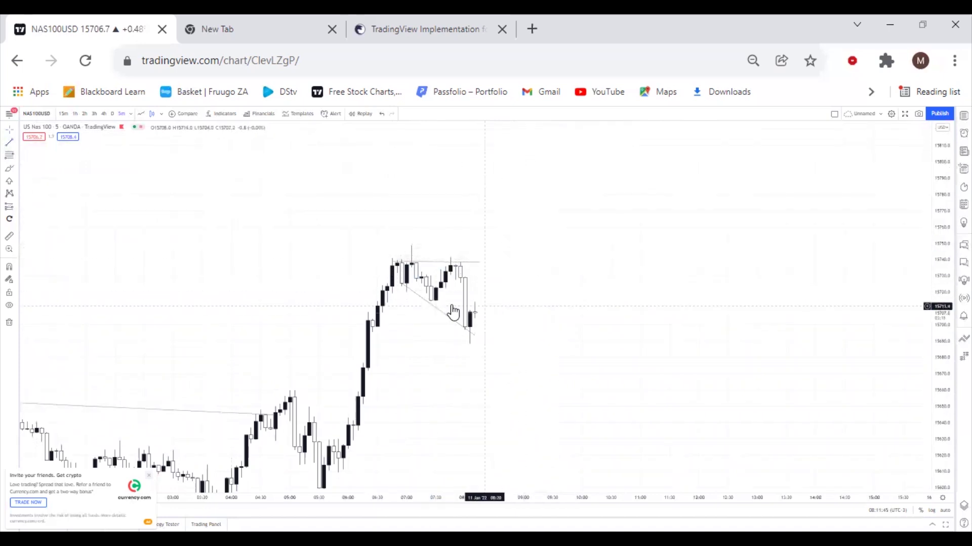
pyautogui.click(402, 288)
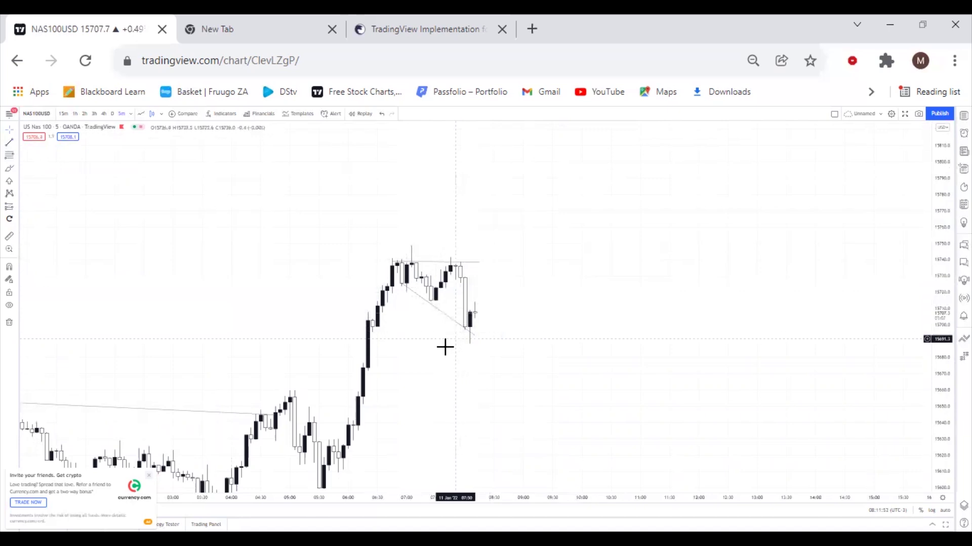
# - Extend the small consolidation's lower trend line slightly past the latest candle
pyautogui.moveTo(314, 376); pyautogui.dragTo(668, 256)
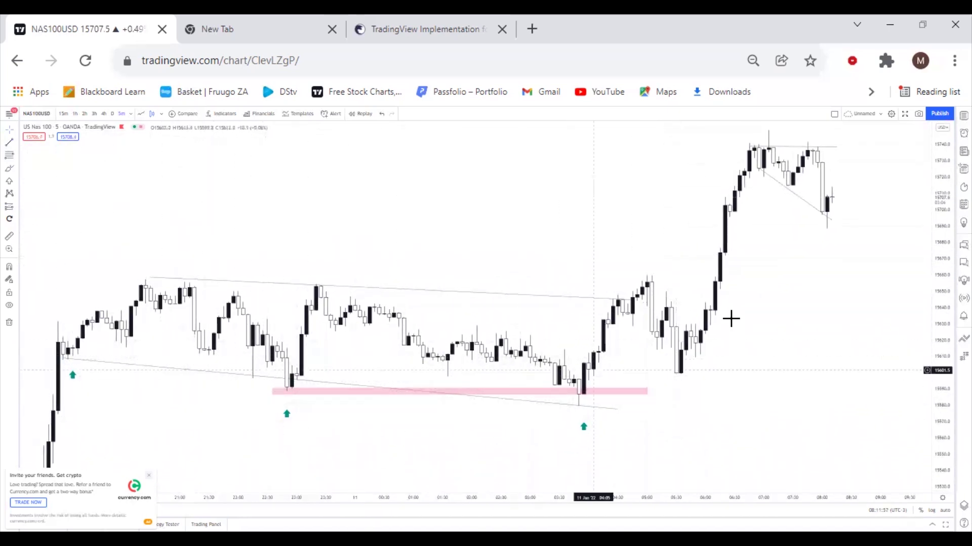
pyautogui.moveTo(730, 319); pyautogui.dragTo(347, 206)
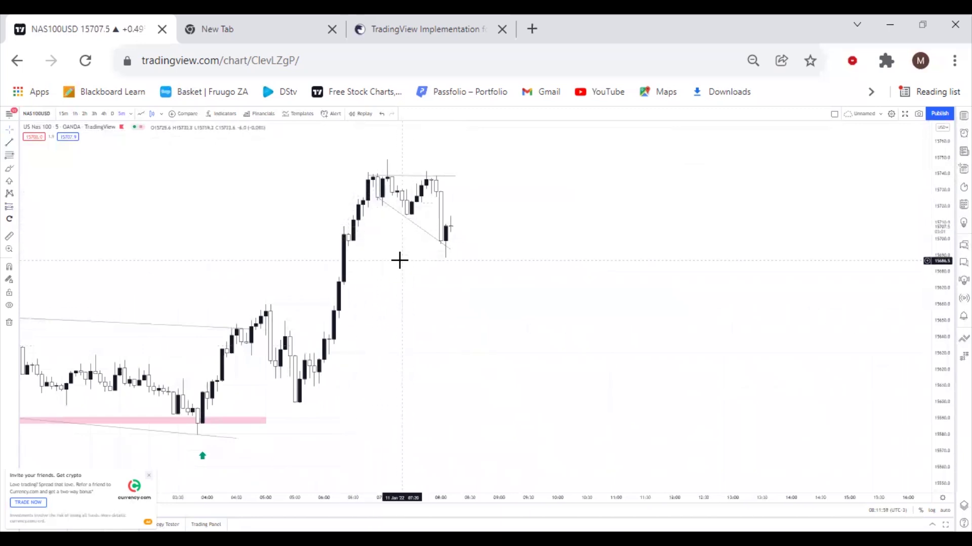
pyautogui.moveTo(400, 260); pyautogui.dragTo(387, 284)
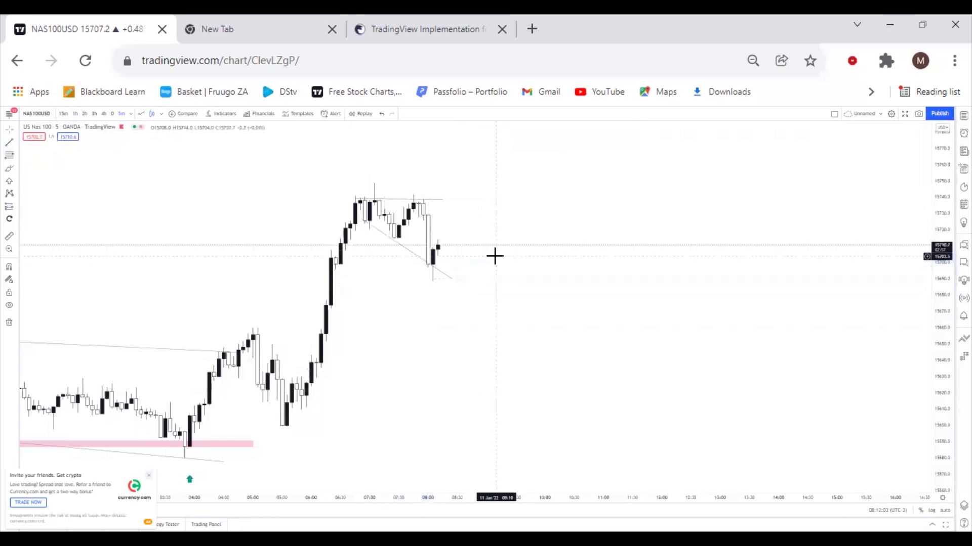
# - Mark the three successively lower lows of the small consolidation with thin pink rectangles running past the latest candles
pyautogui.click(16, 172)
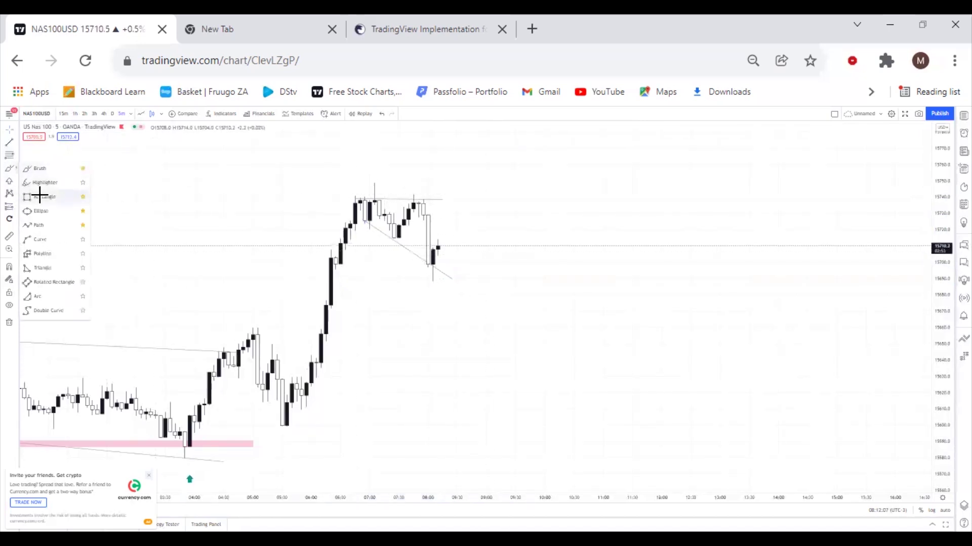
pyautogui.click(39, 195)
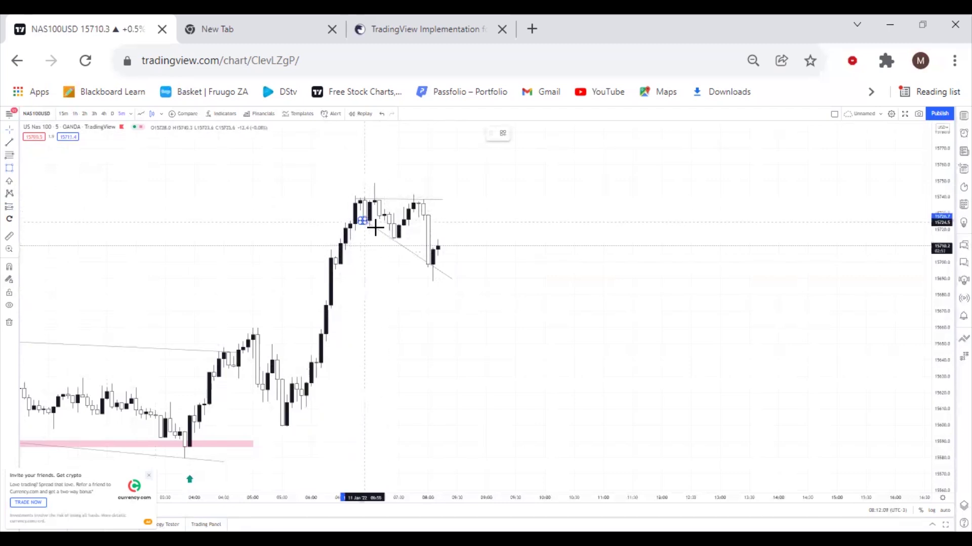
pyautogui.moveTo(415, 229); pyautogui.dragTo(444, 226)
pyautogui.click(472, 231)
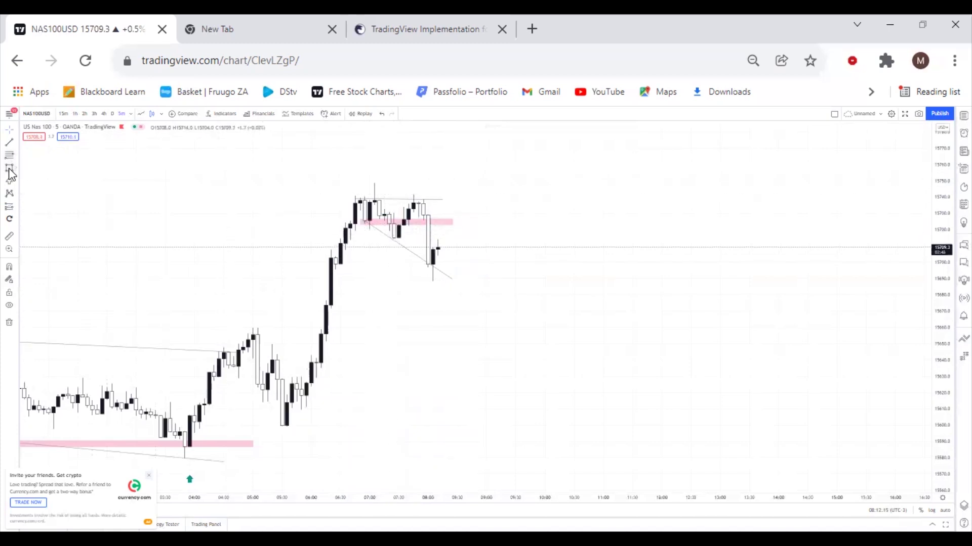
pyautogui.click(487, 241)
pyautogui.click(562, 319)
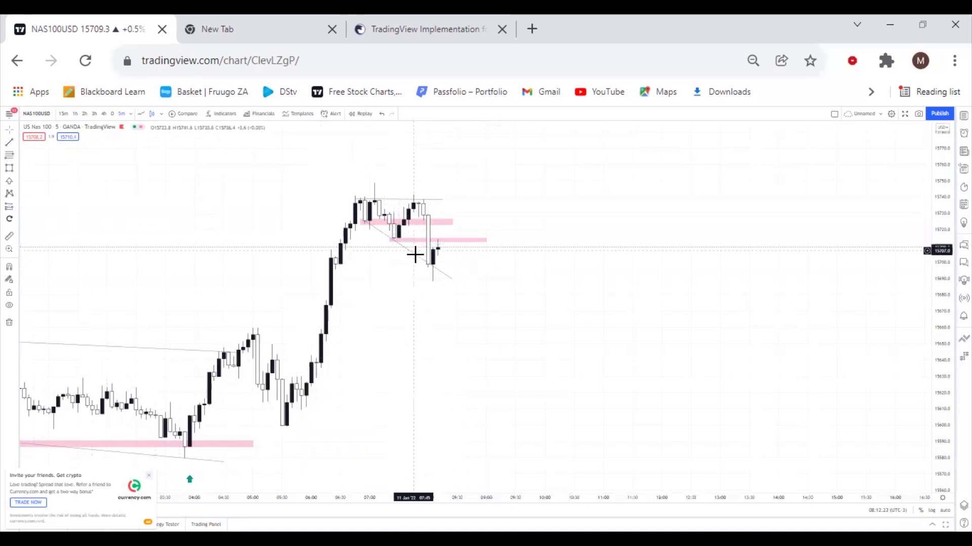
pyautogui.moveTo(458, 252); pyautogui.dragTo(442, 244)
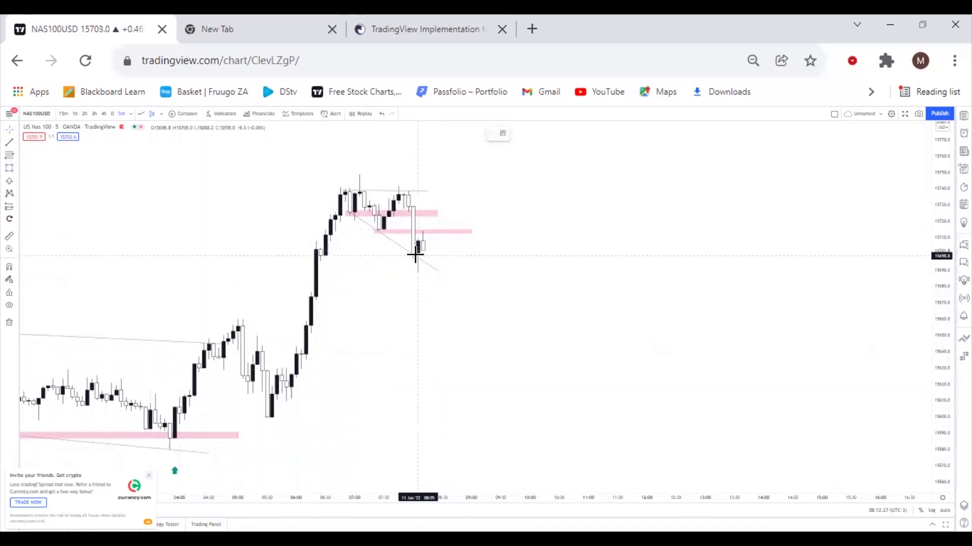
pyautogui.moveTo(412, 256); pyautogui.dragTo(491, 261)
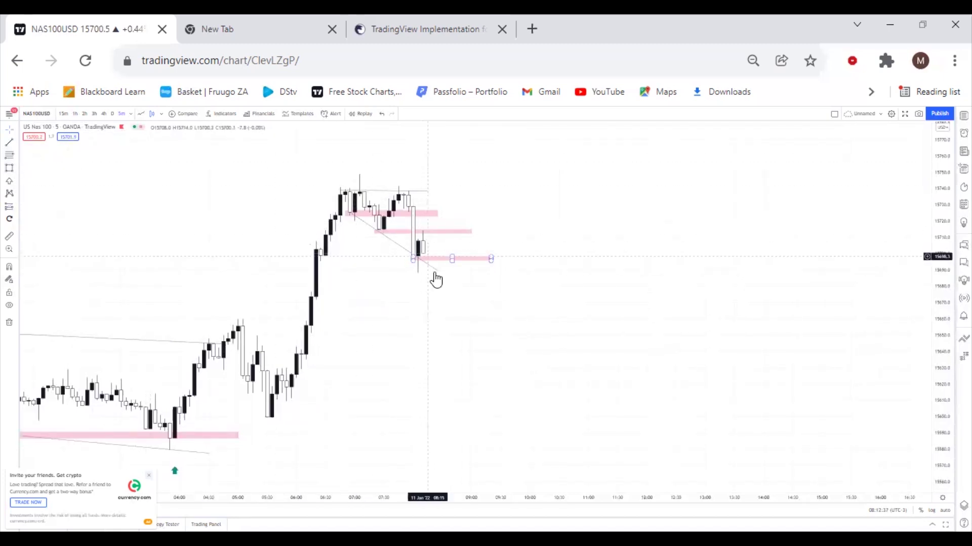
# - Use the Brush tool to sketch a short drop from the latest candle and trace the three pink rectangles
pyautogui.click(17, 171)
pyautogui.click(40, 170)
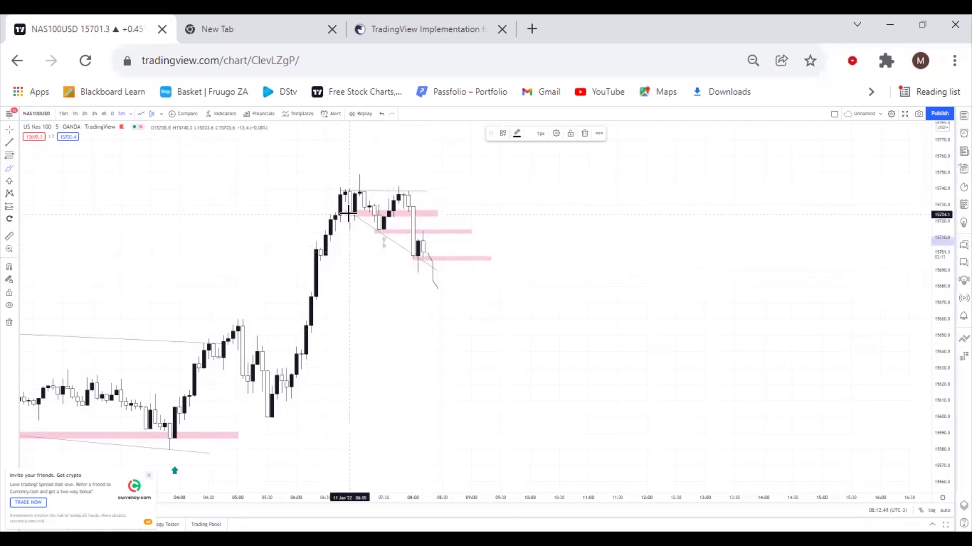
pyautogui.moveTo(379, 232); pyautogui.dragTo(471, 231)
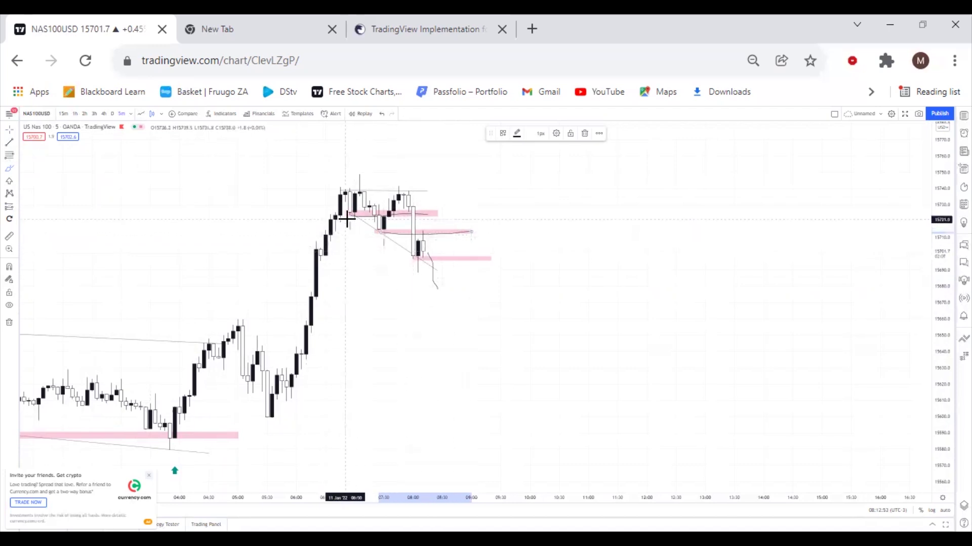
pyautogui.moveTo(412, 258); pyautogui.dragTo(489, 259)
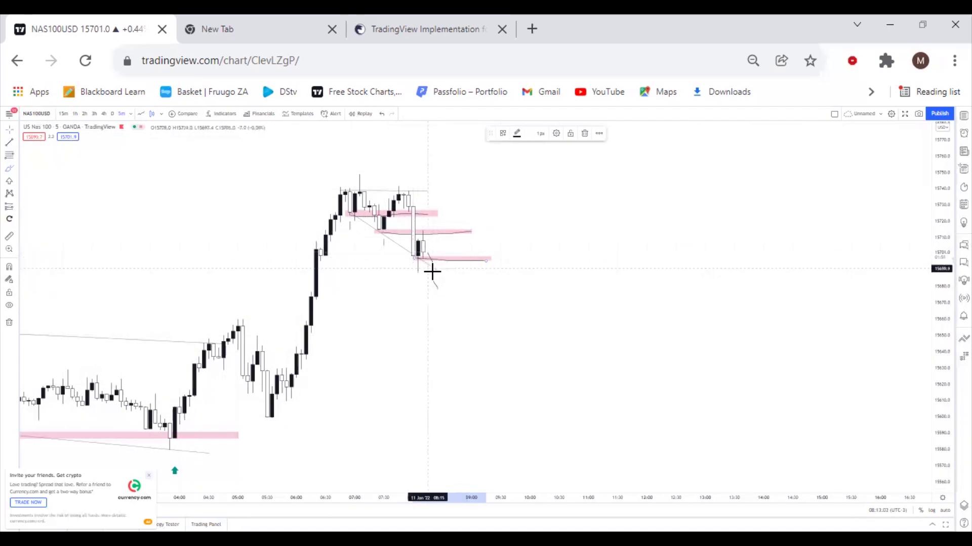
# - Sketch a freehand two-peaked zigzag continuing the price, with a falling line beneath it and a nearly horizontal line across its highs
pyautogui.moveTo(436, 285)
pyautogui.mouseDown()
pyautogui.moveTo(443, 303)
pyautogui.moveTo(482, 195)
pyautogui.moveTo(512, 307)
pyautogui.moveTo(536, 315)
pyautogui.moveTo(590, 200)
pyautogui.moveTo(614, 348)
pyautogui.mouseUp()
pyautogui.moveTo(425, 305); pyautogui.dragTo(661, 372)
pyautogui.moveTo(342, 179); pyautogui.dragTo(613, 182)
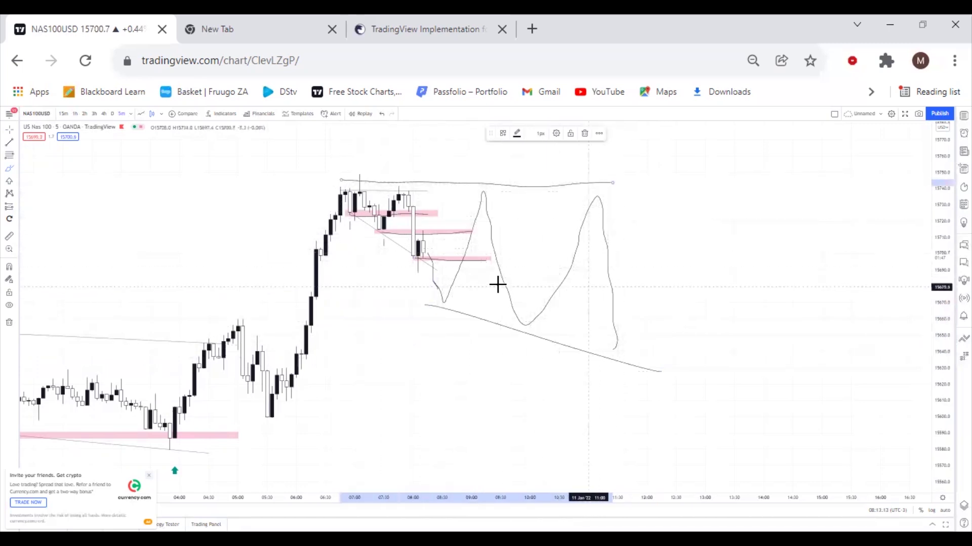
# - Delete the freehand line across the highs, the projected zigzag and the falling line beneath it
pyautogui.click(586, 133)
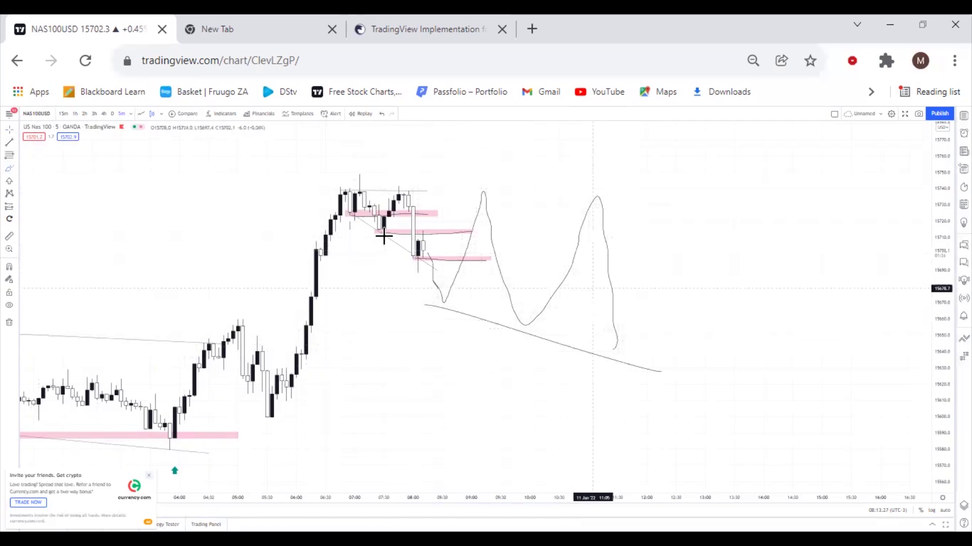
pyautogui.click(614, 322)
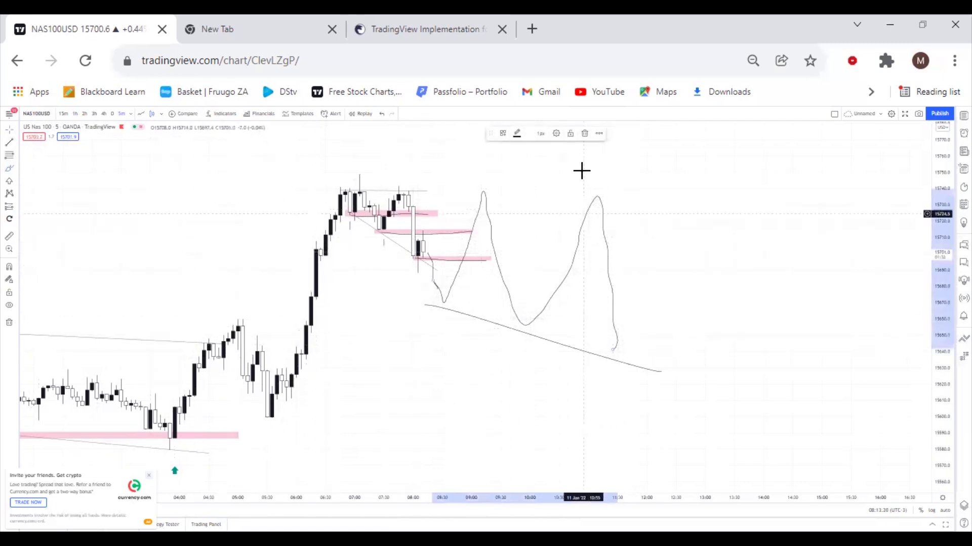
pyautogui.click(584, 133)
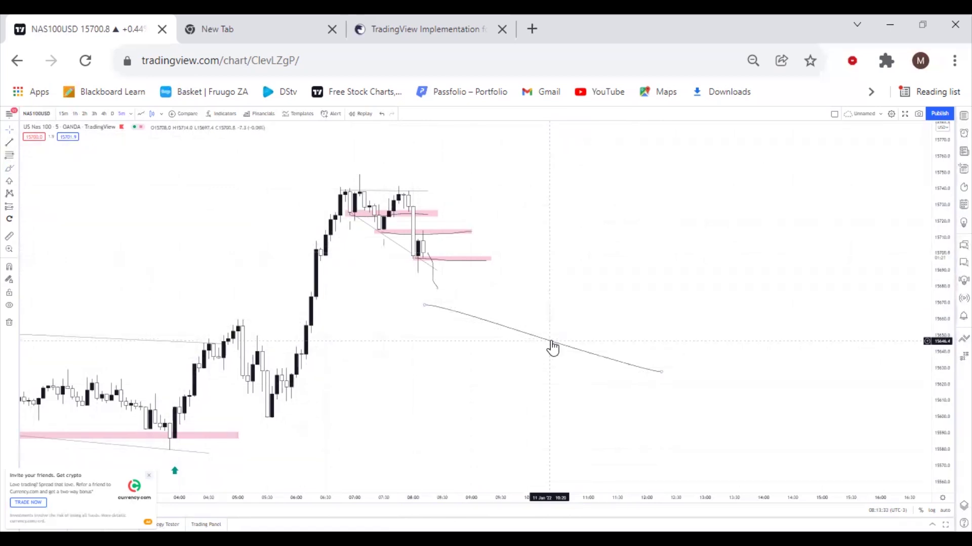
pyautogui.click(452, 316)
pyautogui.click(583, 133)
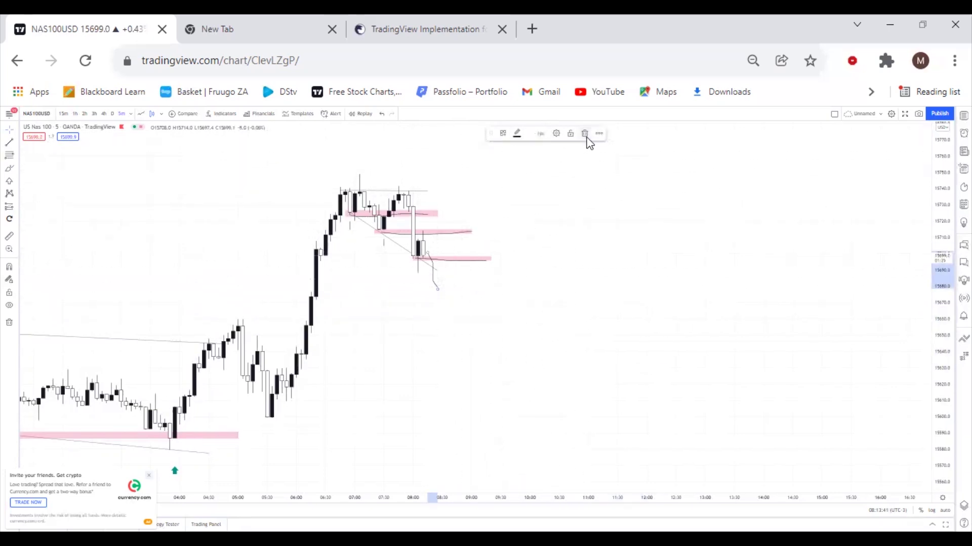
# - Delete the short brush strokes beside the latest candle and beneath the first two lows of the small consolidation
pyautogui.click(585, 133)
pyautogui.click(384, 251)
pyautogui.click(585, 133)
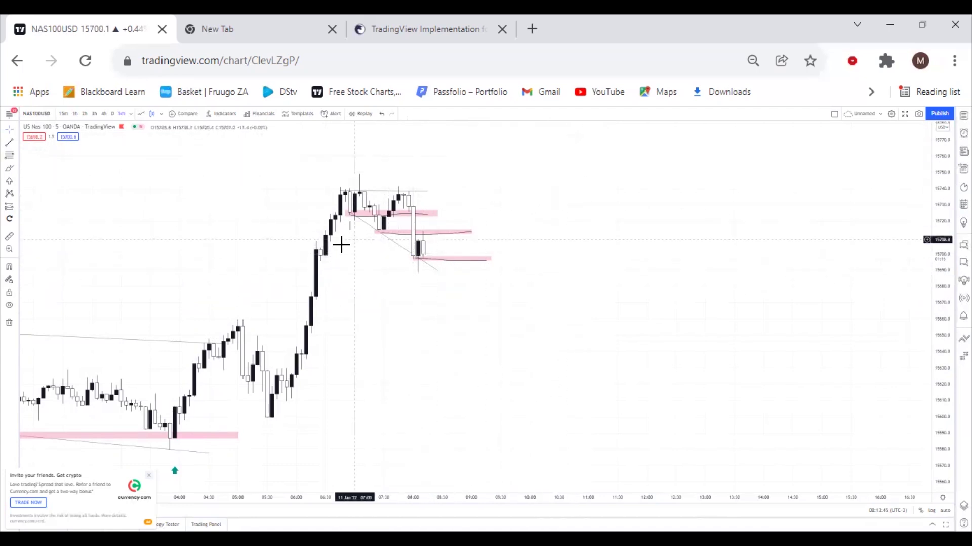
pyautogui.click(350, 225)
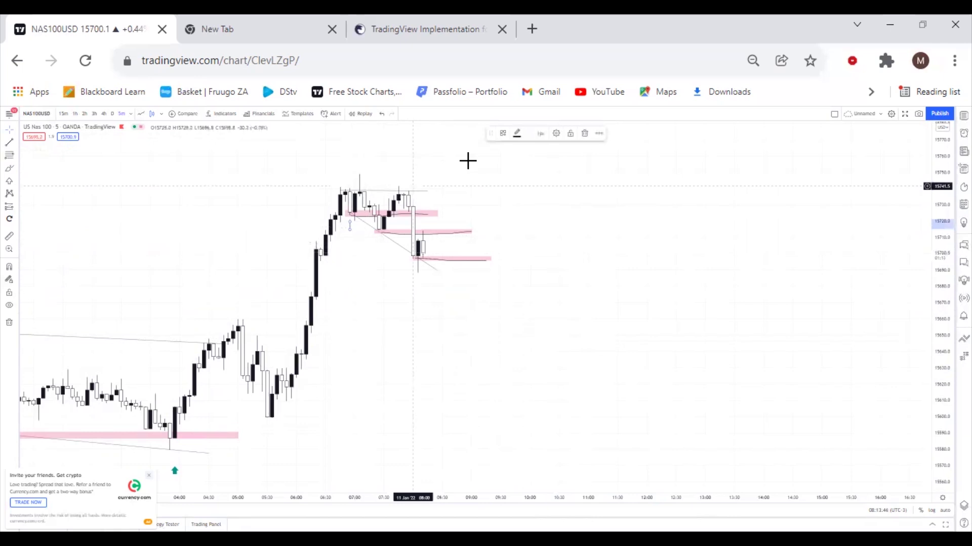
pyautogui.click(584, 134)
# - Remove the remaining brush strokes and both trend lines from the small consolidation, keeping the three pink rectangles
pyautogui.moveTo(407, 290); pyautogui.dragTo(438, 295)
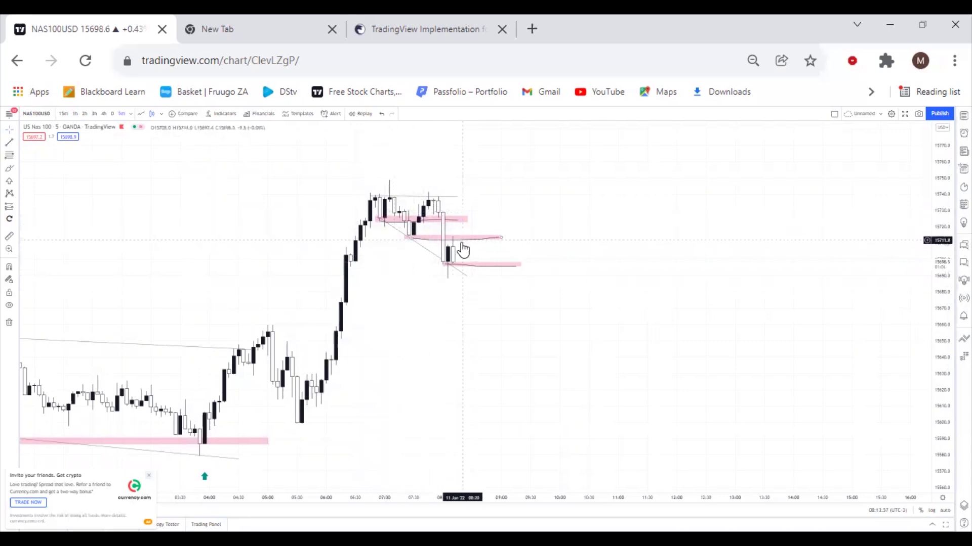
pyautogui.click(456, 264)
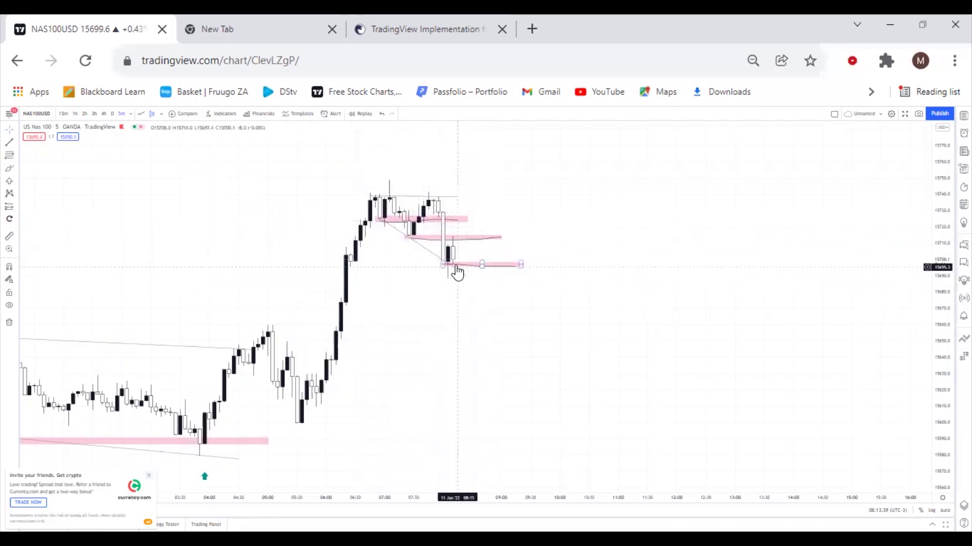
pyautogui.click(451, 272)
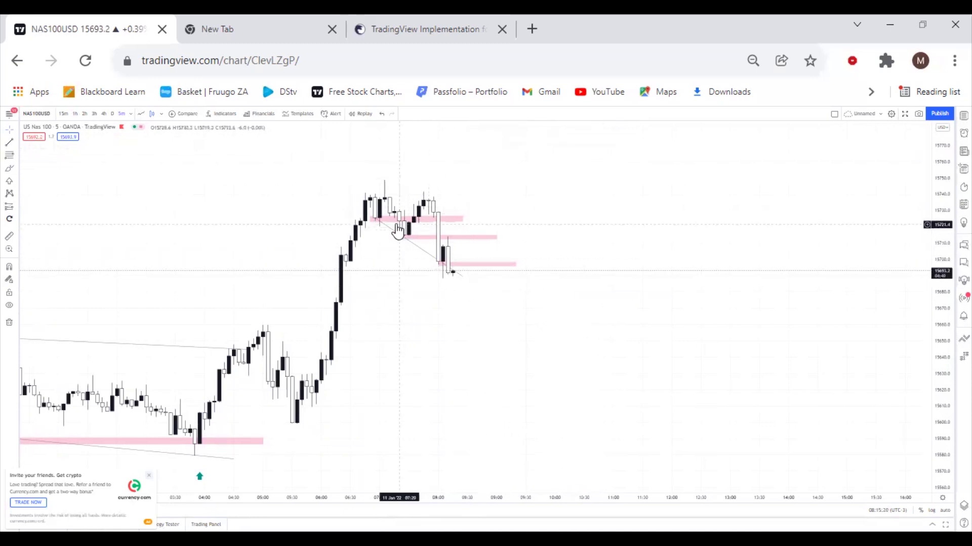
pyautogui.click(391, 231)
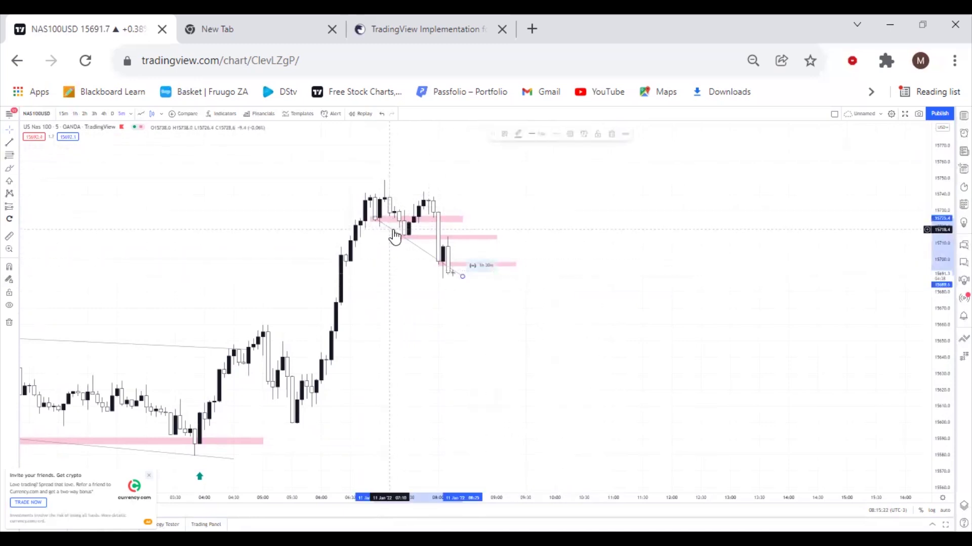
pyautogui.click(614, 134)
# - Copy the candles from the end of the larger consolidation into the start of the rally with the Bars Pattern tool
pyautogui.scroll(-3, 407, 226)
pyautogui.scroll(-4, 407, 227)
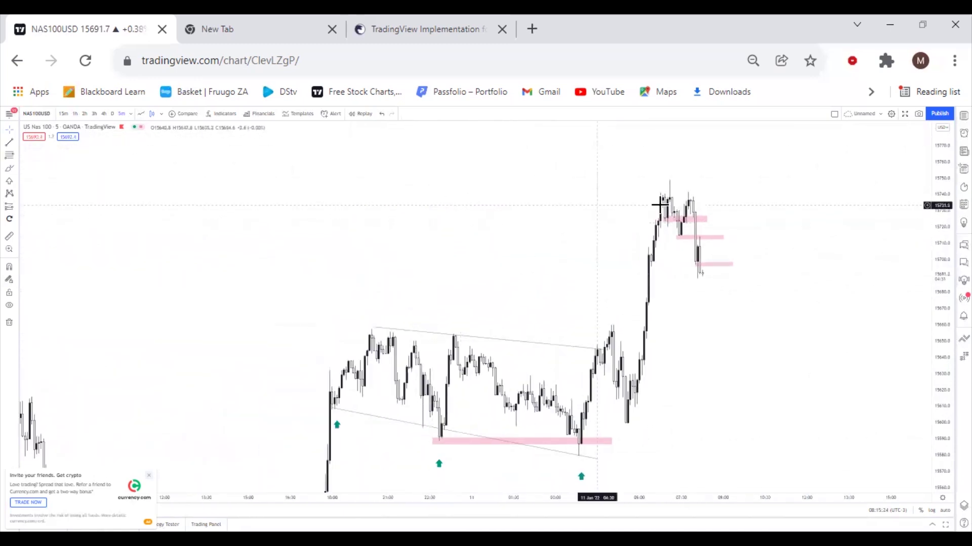
pyautogui.moveTo(825, 189); pyautogui.dragTo(759, 195)
pyautogui.moveTo(948, 220); pyautogui.dragTo(935, 367)
pyautogui.moveTo(804, 310); pyautogui.dragTo(720, 242)
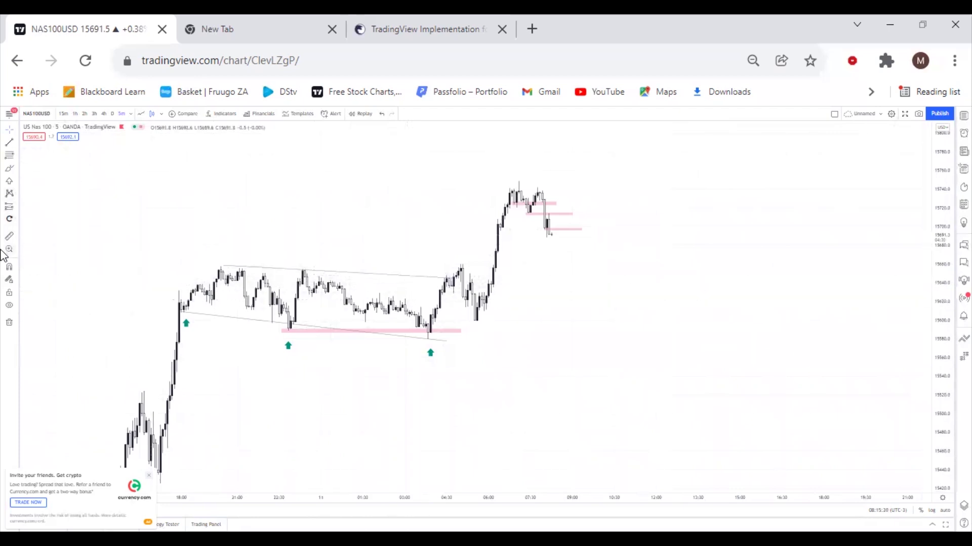
pyautogui.click(16, 208)
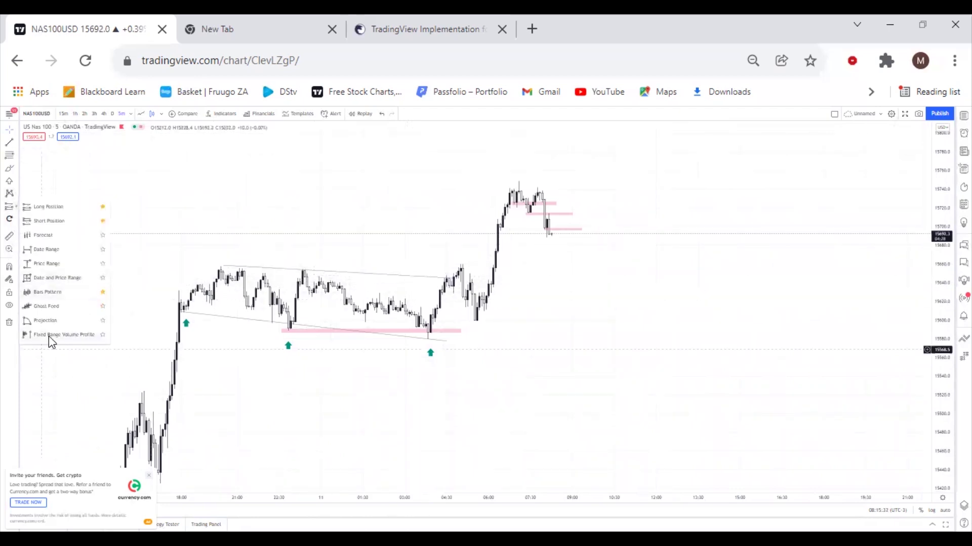
pyautogui.click(47, 292)
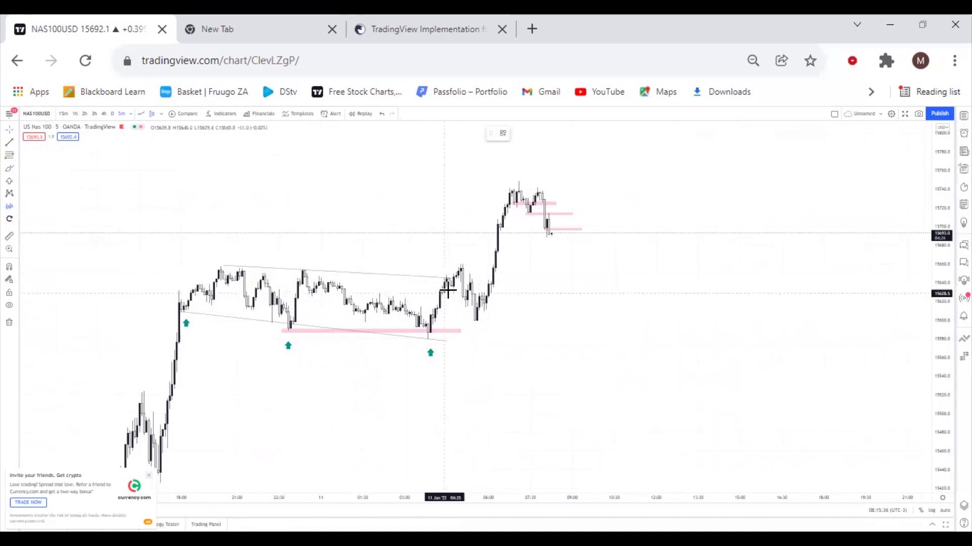
pyautogui.click(393, 282)
pyautogui.click(515, 281)
# - Move the copied bars pattern onto the latest candles as a projected rise above the small consolidation, and delete it after viewing
pyautogui.moveTo(470, 282)
pyautogui.mouseDown()
pyautogui.moveTo(511, 274)
pyautogui.moveTo(652, 198)
pyautogui.moveTo(624, 200)
pyautogui.mouseUp()
pyautogui.moveTo(703, 242); pyautogui.dragTo(613, 321)
pyautogui.moveTo(545, 278); pyautogui.dragTo(540, 279)
pyautogui.click(645, 306)
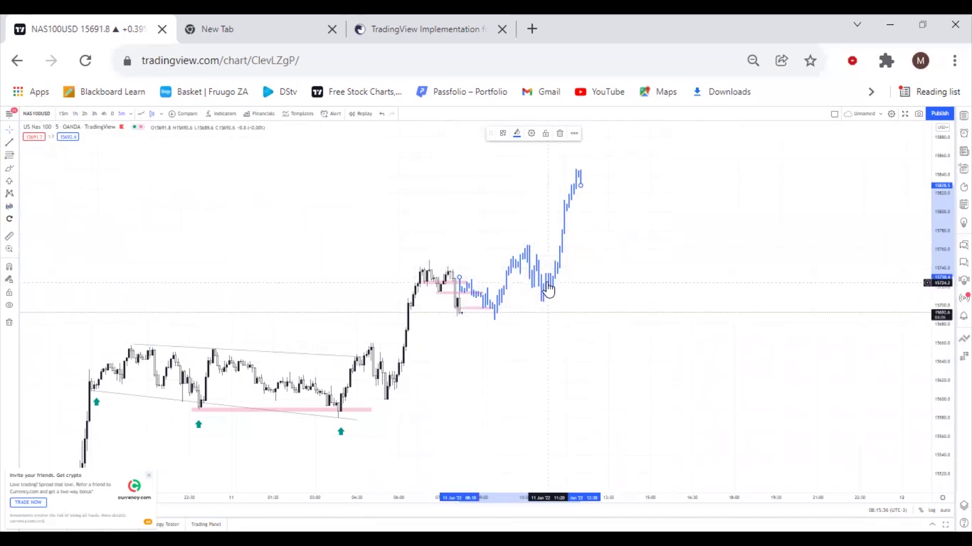
pyautogui.click(561, 134)
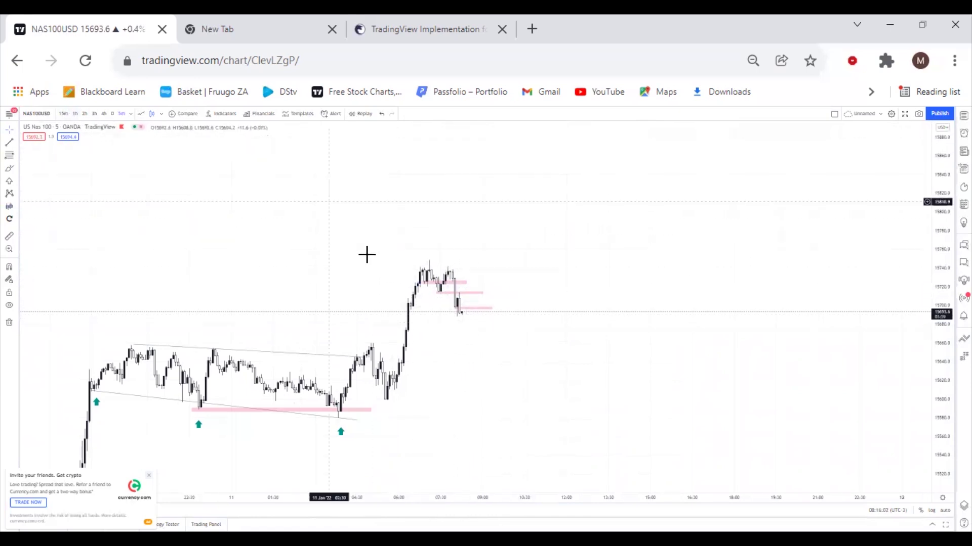
# - Switch the chart from the 5-minute to the 1-hour timeframe
pyautogui.moveTo(494, 332); pyautogui.dragTo(540, 321)
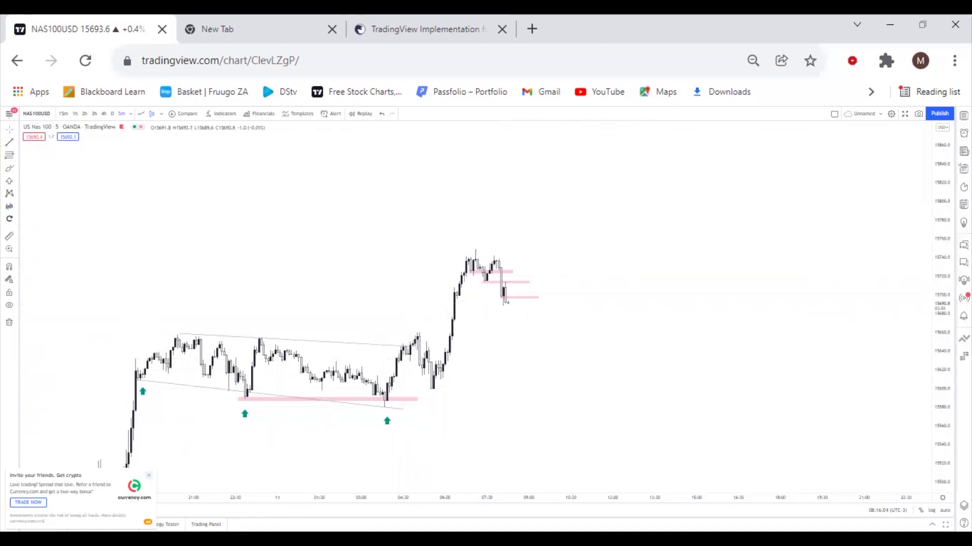
pyautogui.moveTo(943, 405); pyautogui.dragTo(943, 273)
pyautogui.scroll(8, 386, 271)
pyautogui.moveTo(243, 237); pyautogui.dragTo(605, 242)
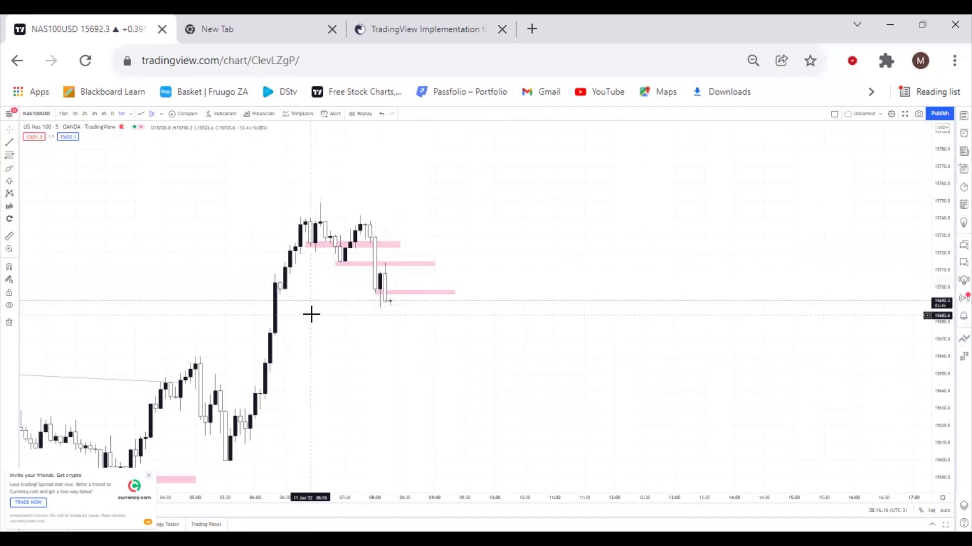
pyautogui.scroll(-10, 359, 277)
pyautogui.moveTo(602, 282); pyautogui.dragTo(426, 200)
pyautogui.moveTo(938, 172); pyautogui.dragTo(938, 358)
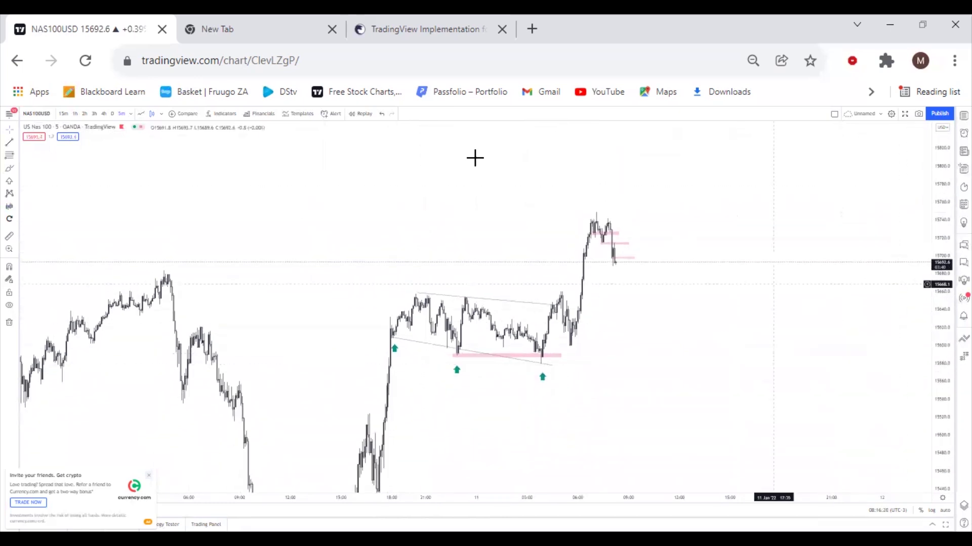
pyautogui.click(72, 114)
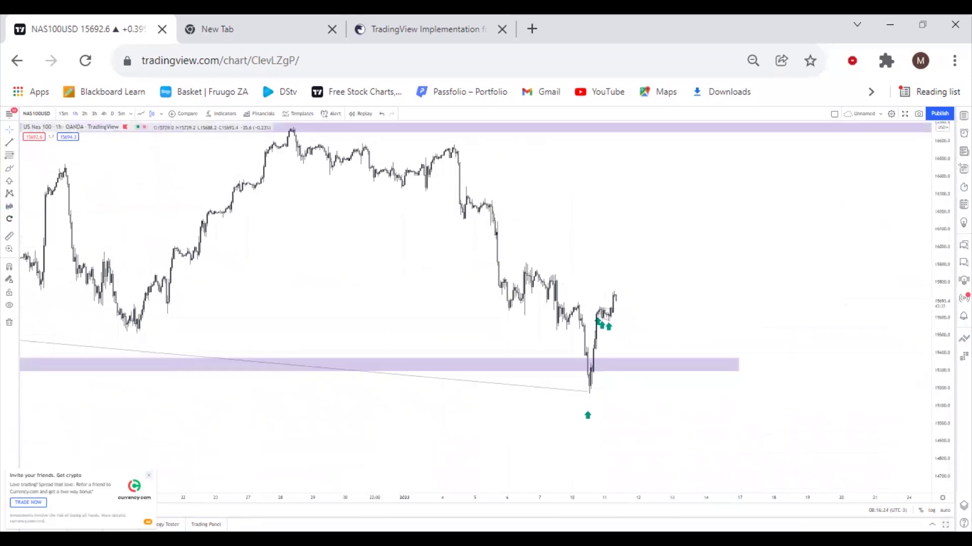
# - Place a Long Position at the latest candles with entry about 15614, stop about 15549 and target about 16163
pyautogui.moveTo(779, 364); pyautogui.dragTo(624, 334)
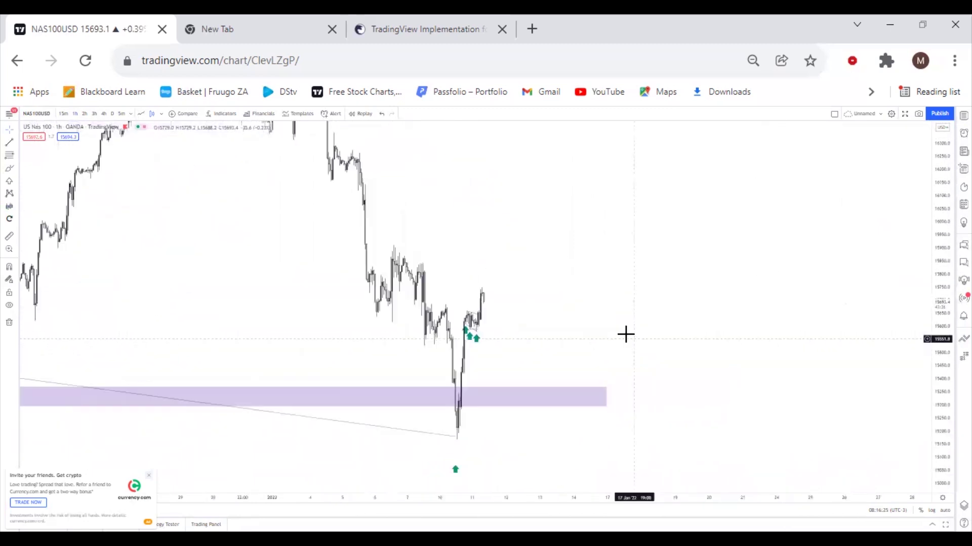
pyautogui.click(15, 211)
pyautogui.click(60, 209)
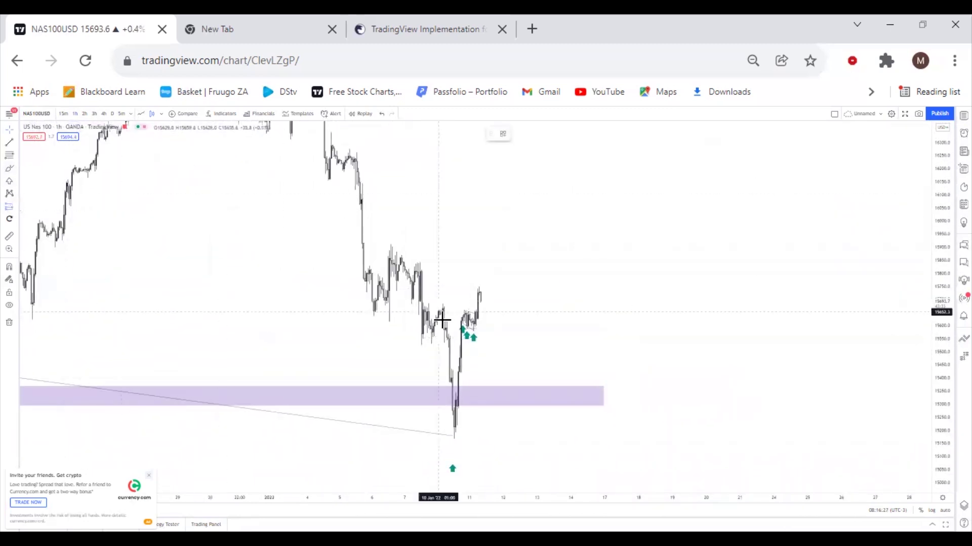
pyautogui.click(478, 322)
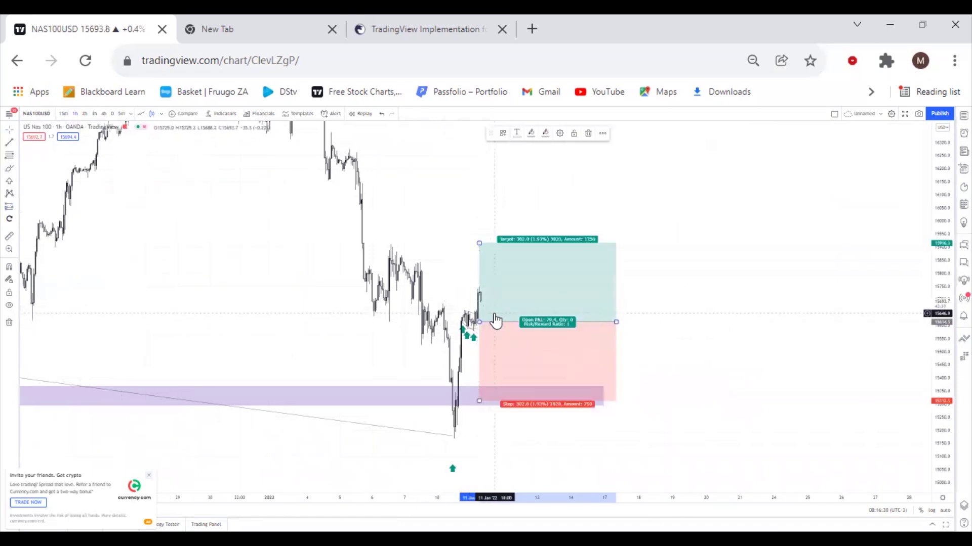
pyautogui.moveTo(495, 320); pyautogui.dragTo(493, 314)
pyautogui.moveTo(475, 241); pyautogui.dragTo(483, 178)
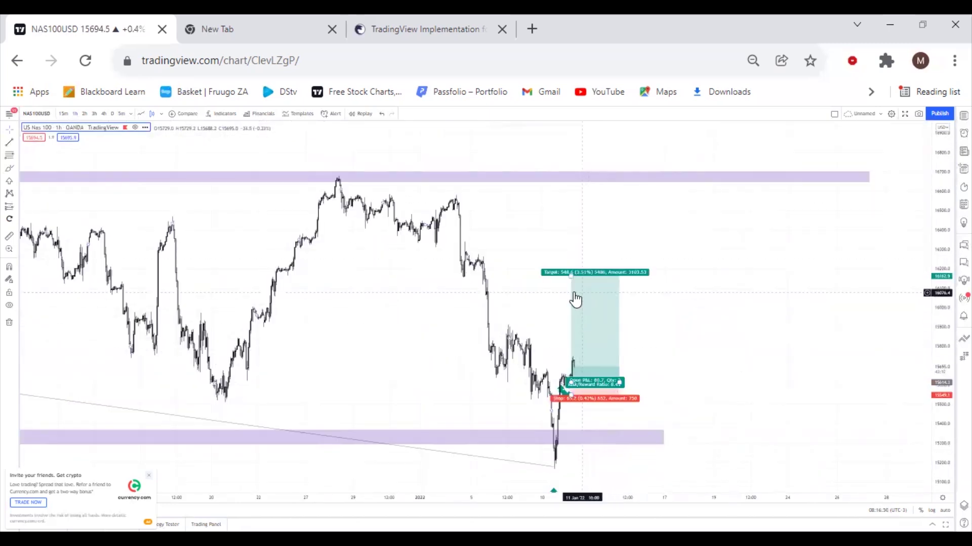
# - Delete the long position projection from the 1-hour chart
pyautogui.click(652, 247)
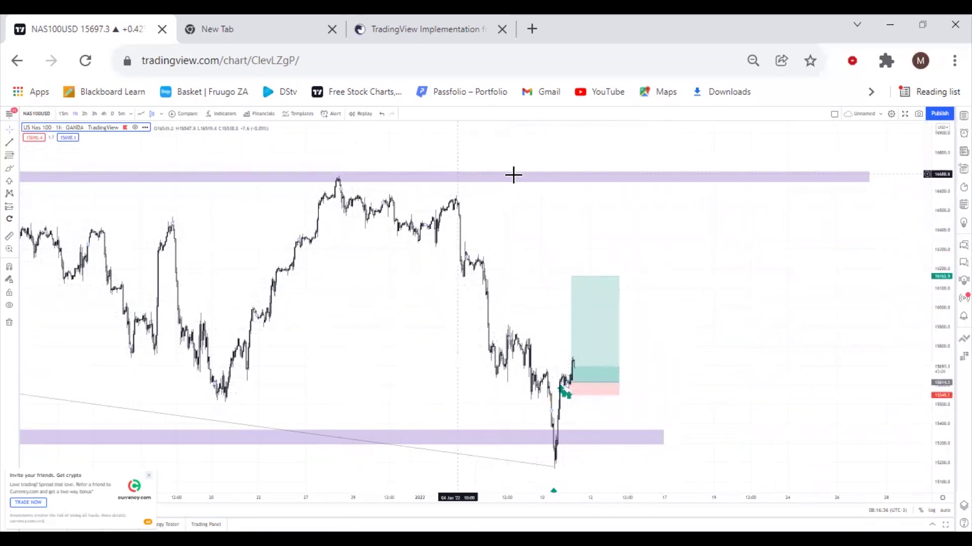
pyautogui.click(592, 354)
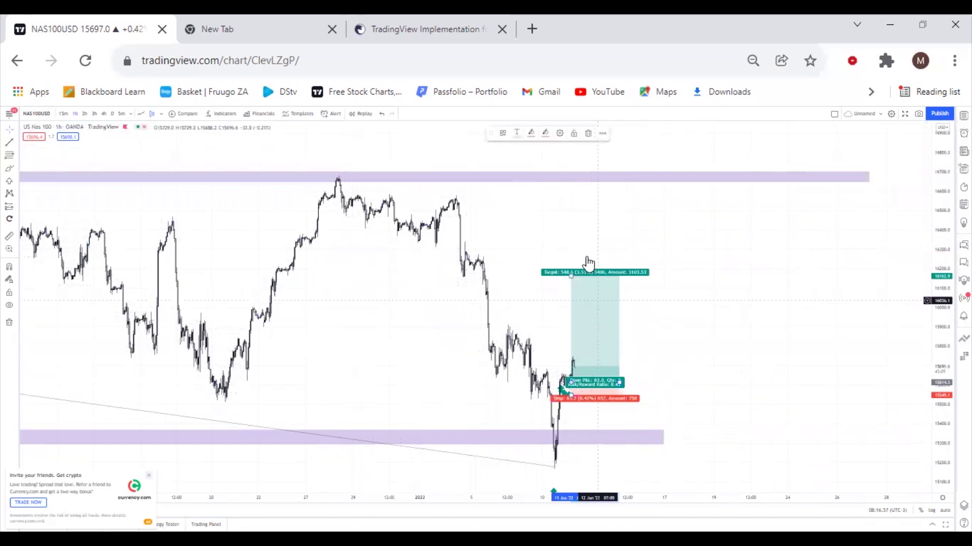
pyautogui.click(585, 131)
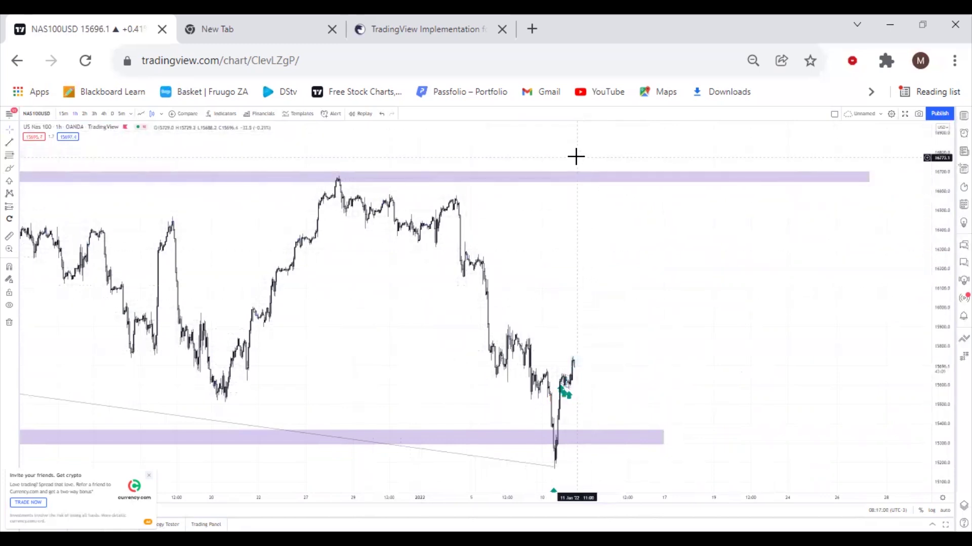